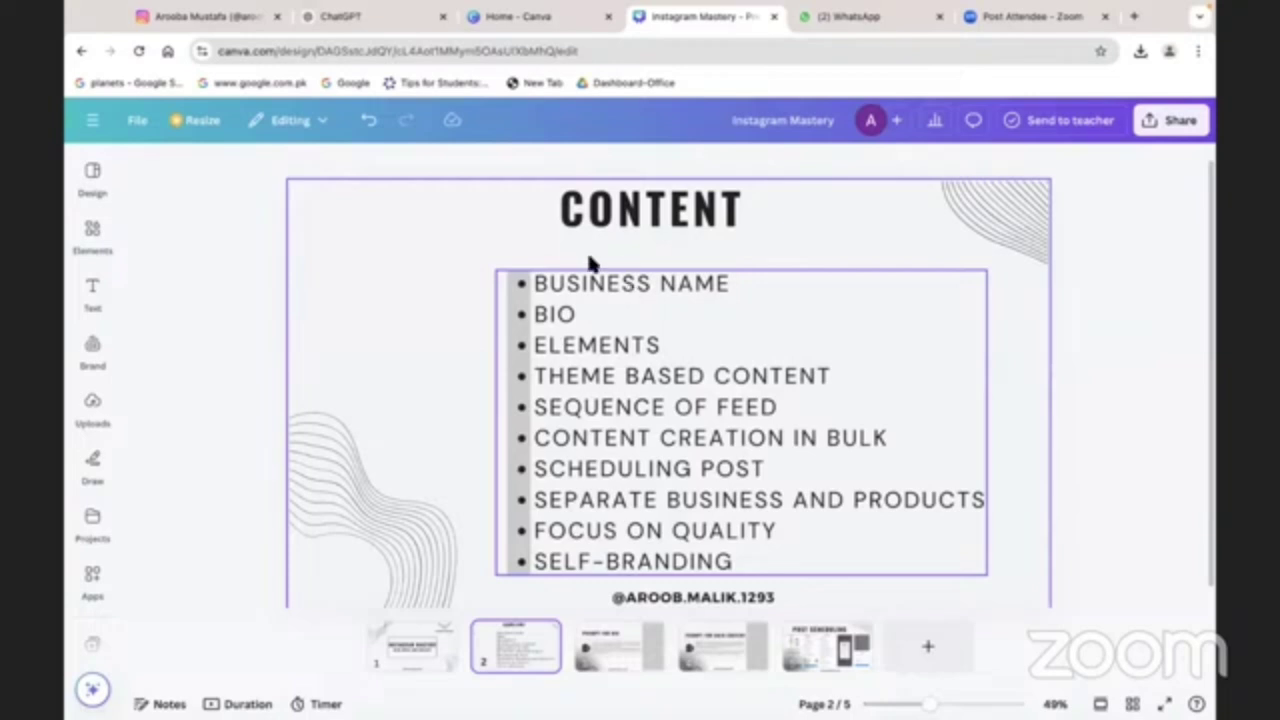
Switch to the Instagram profile page and expand the shortened bio to read its full text.
{"action": "left_click", "coordinate": [222, 16]}
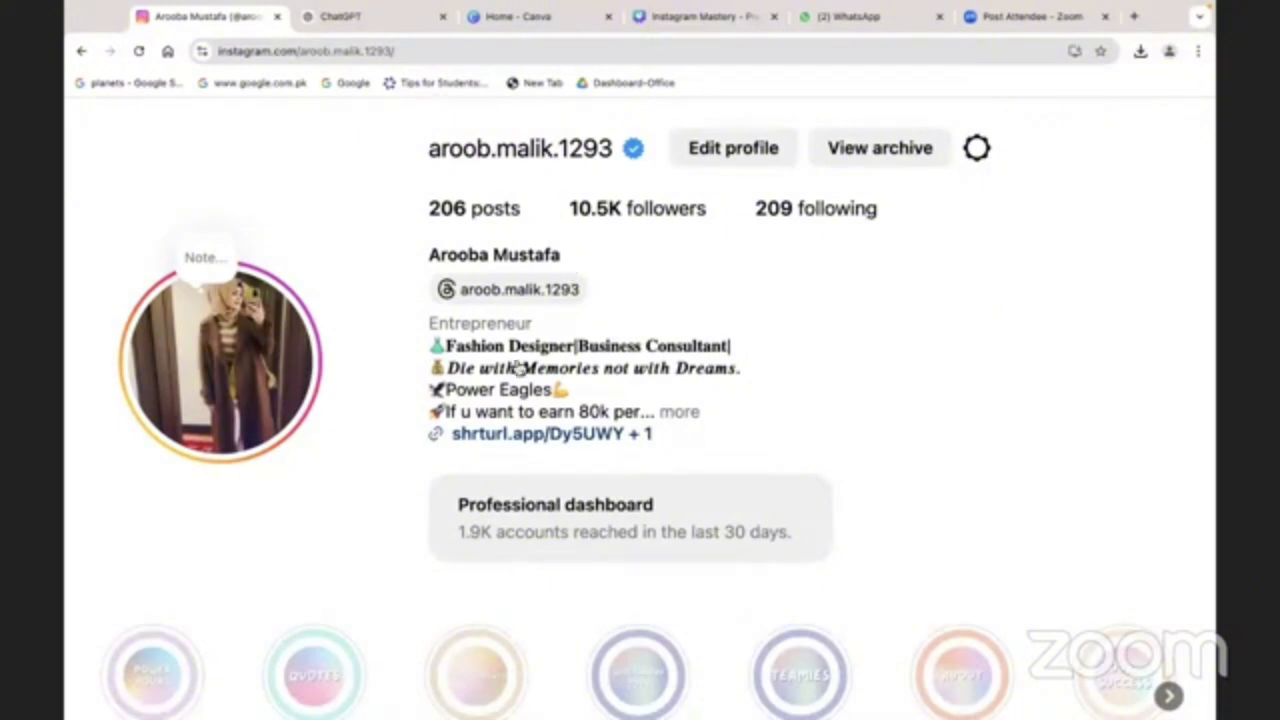
{"action": "scroll", "coordinate": [519, 368], "scroll_direction": "up", "scroll_amount": 3}
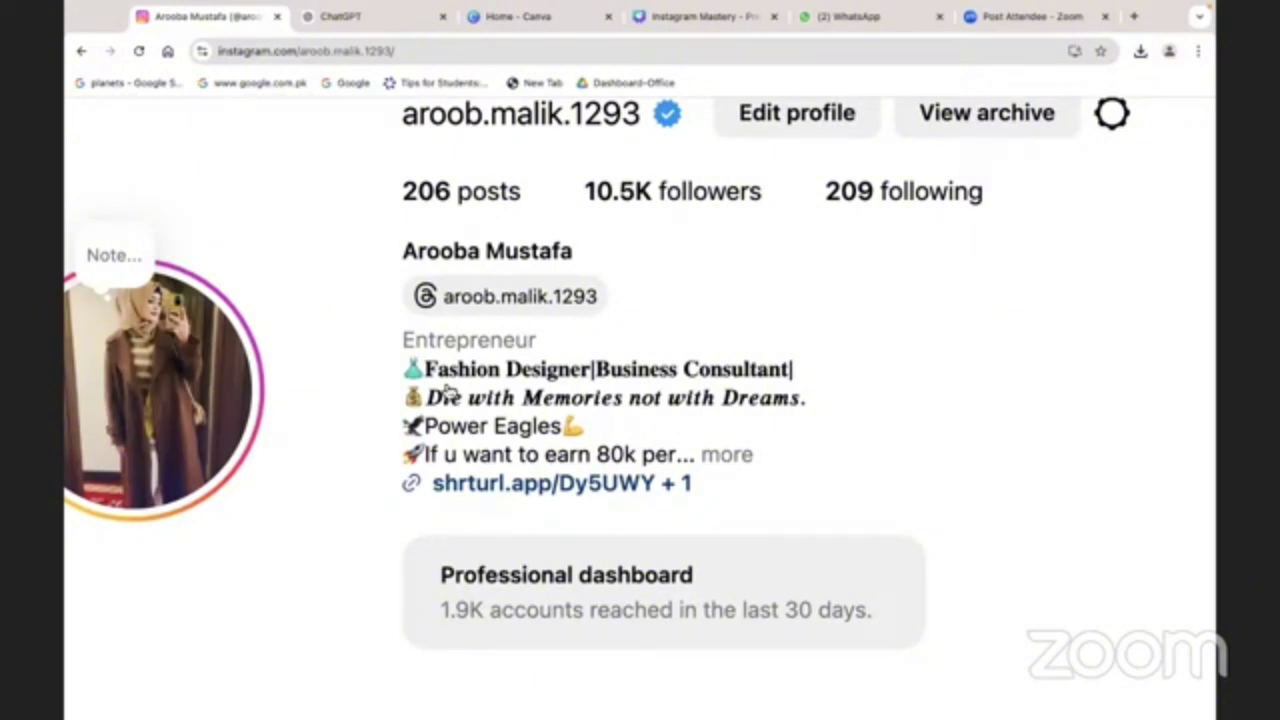
{"action": "left_click", "coordinate": [746, 462]}
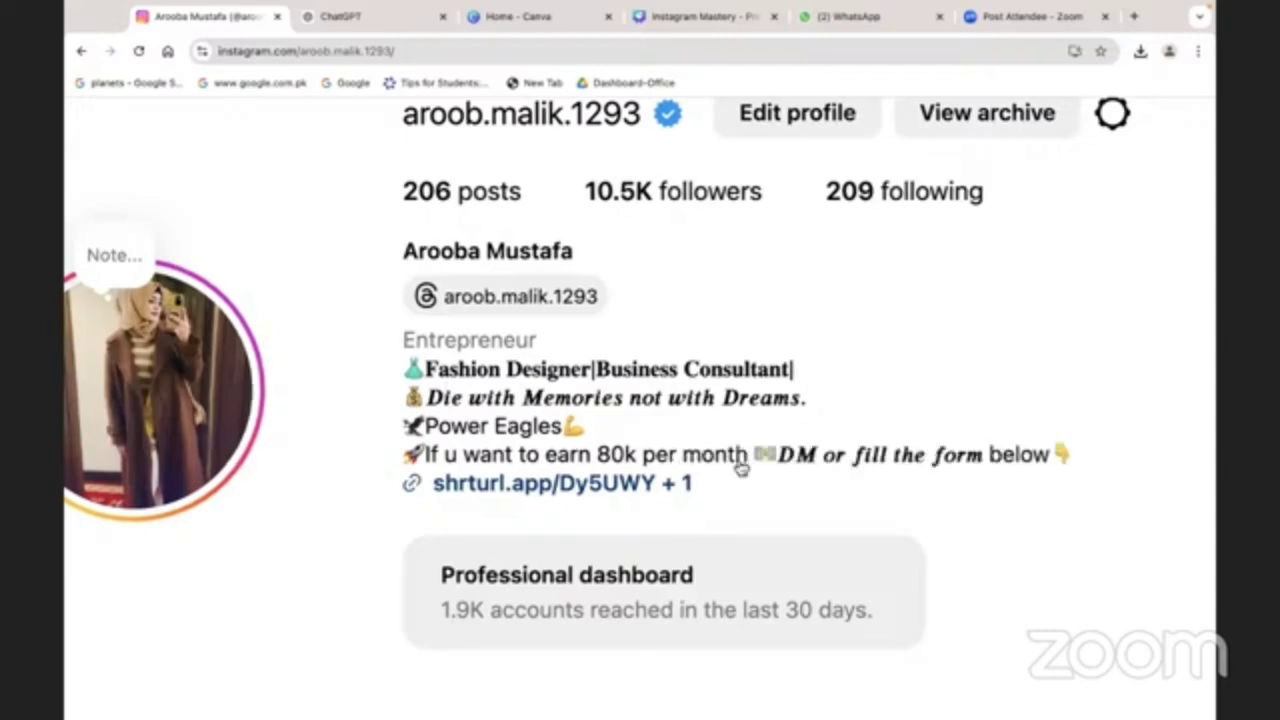
{"action": "scroll", "coordinate": [745, 468], "scroll_direction": "right", "scroll_amount": 3}
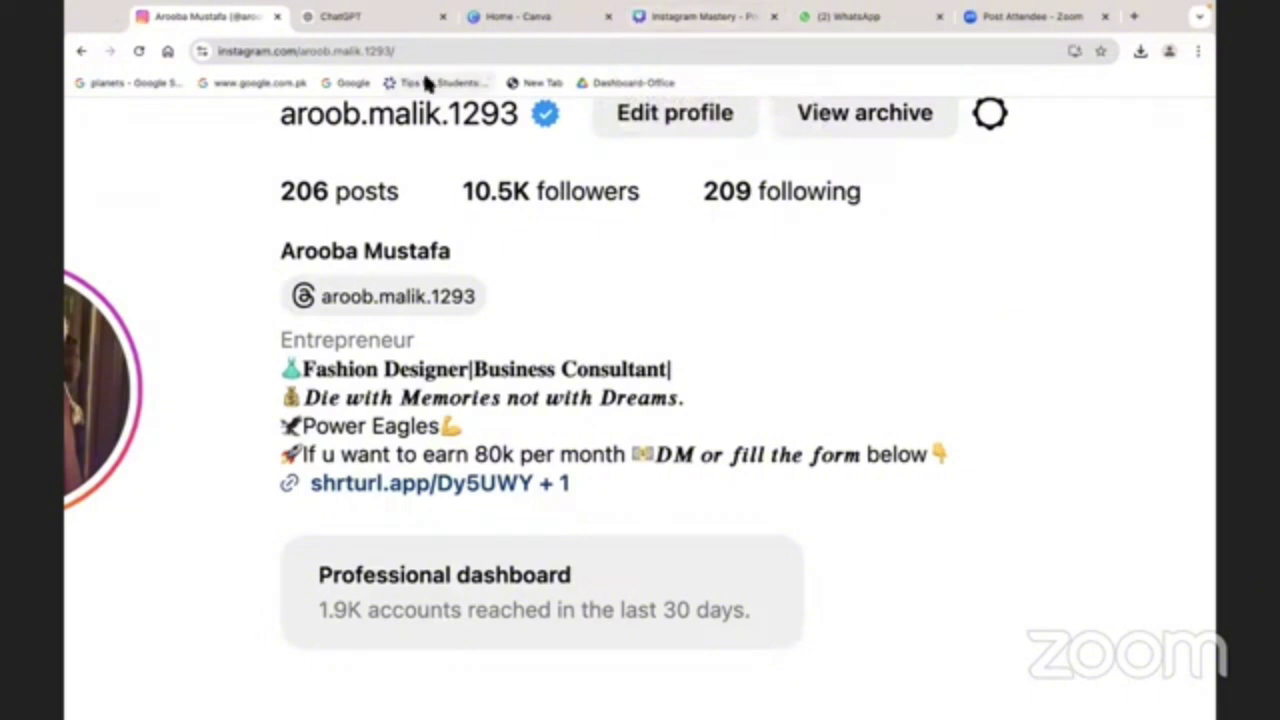
Copy the full text of the "Prompt for Bio" on page 3 of the Instagram Mastery design in Canva.
{"action": "left_click", "coordinate": [355, 36]}
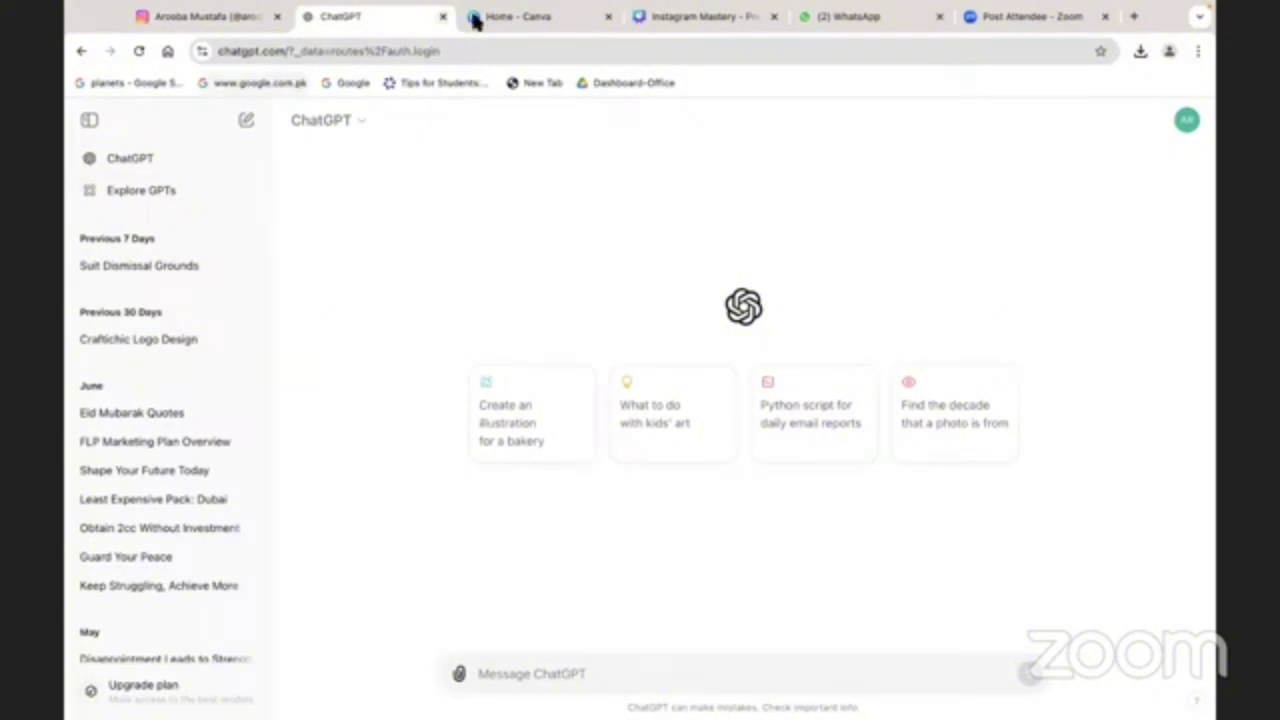
{"action": "left_click", "coordinate": [700, 18]}
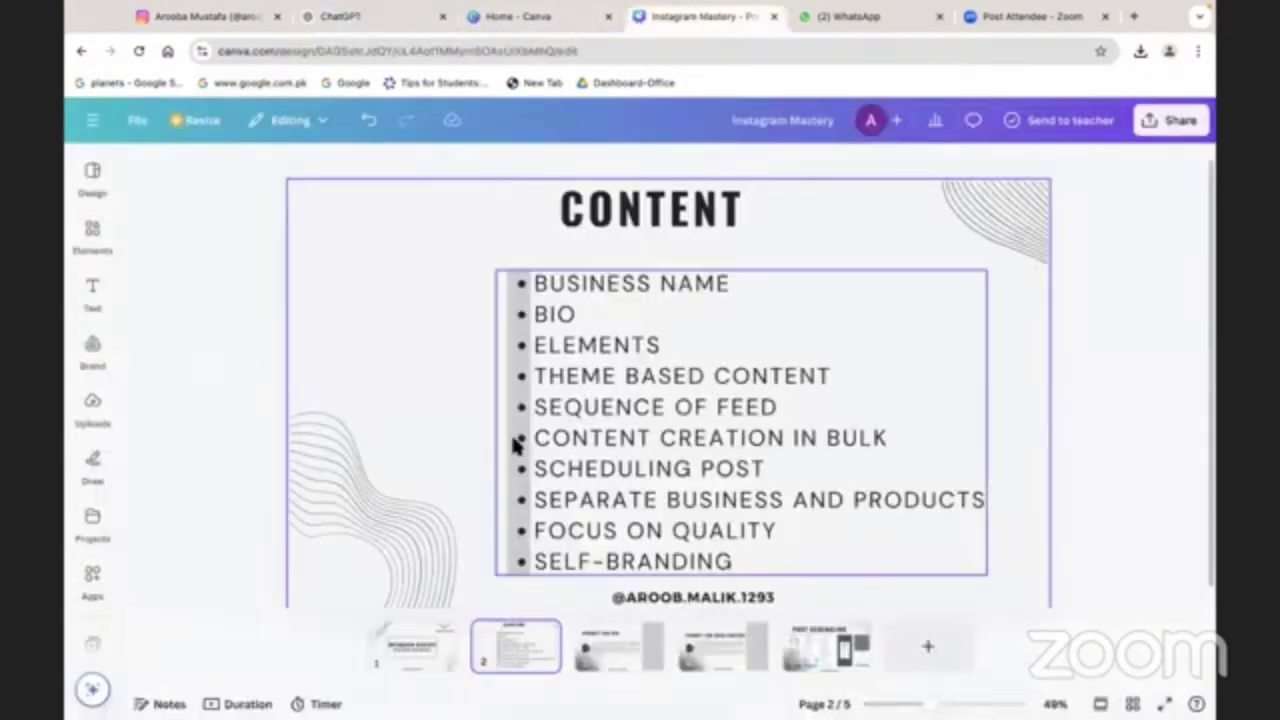
{"action": "left_click", "coordinate": [605, 648]}
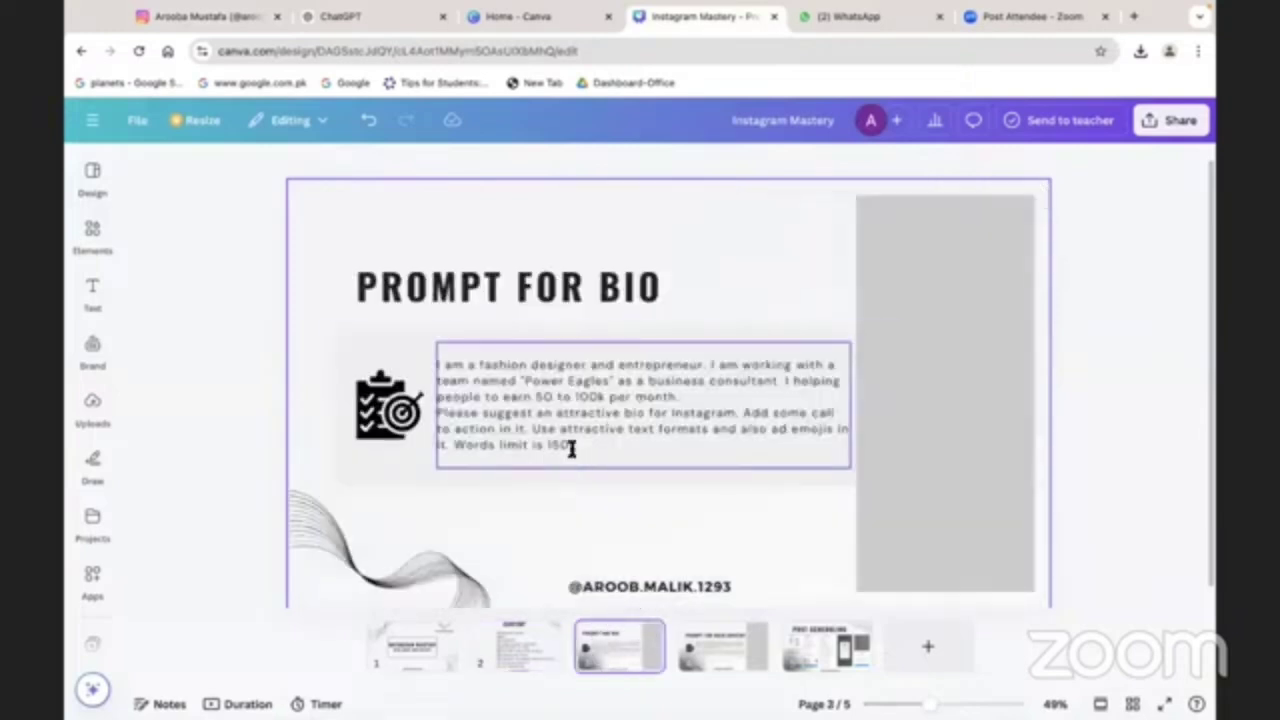
{"action": "left_click", "coordinate": [569, 445]}
{"action": "left_click_drag", "start_coordinate": [569, 445], "coordinate": [421, 331]}
{"action": "key", "text": "super+c"}
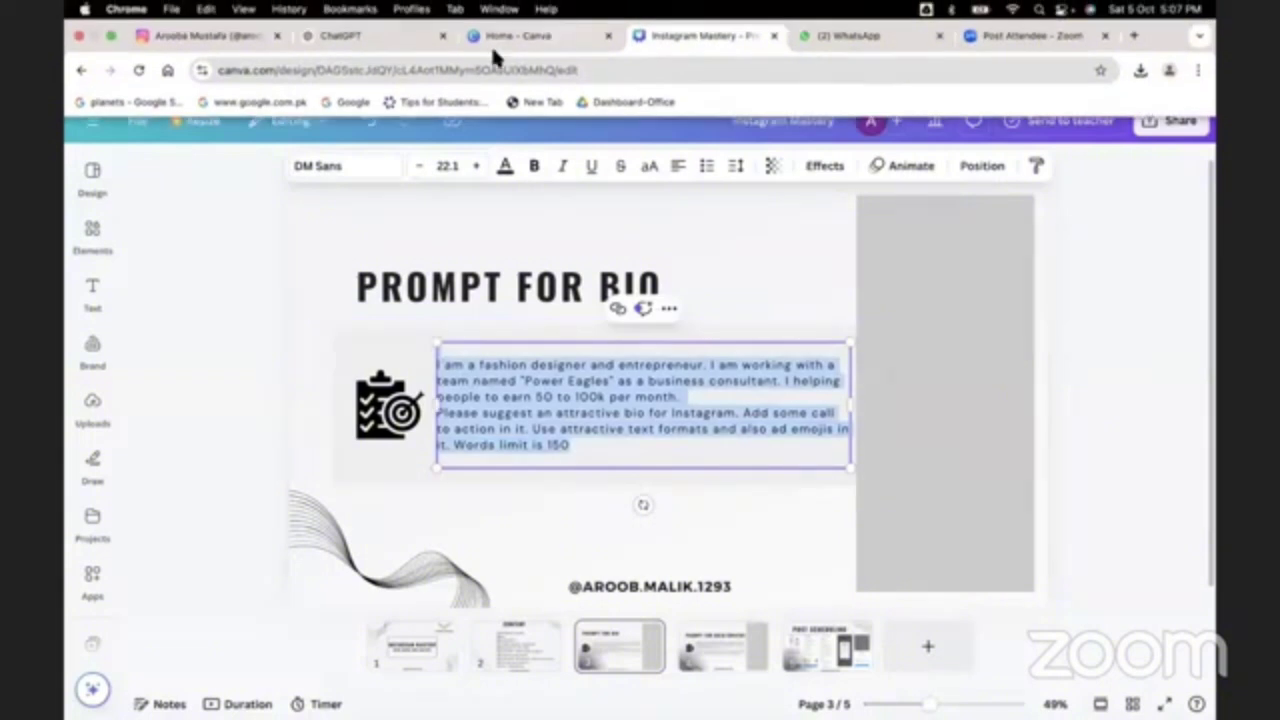
Switch to ChatGPT and submit the copied prompt asking for an attractive Instagram bio with emojis and a 150-word limit.
{"action": "left_click", "coordinate": [393, 37]}
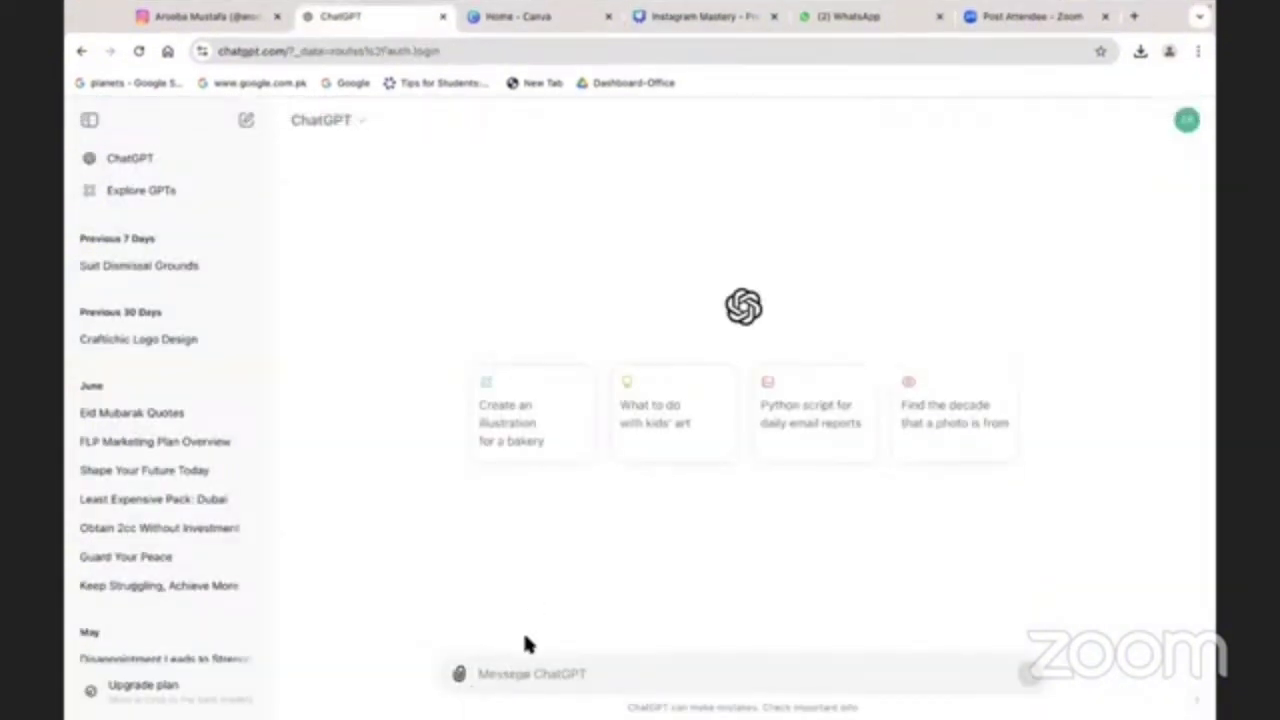
{"action": "key", "text": "super+v"}
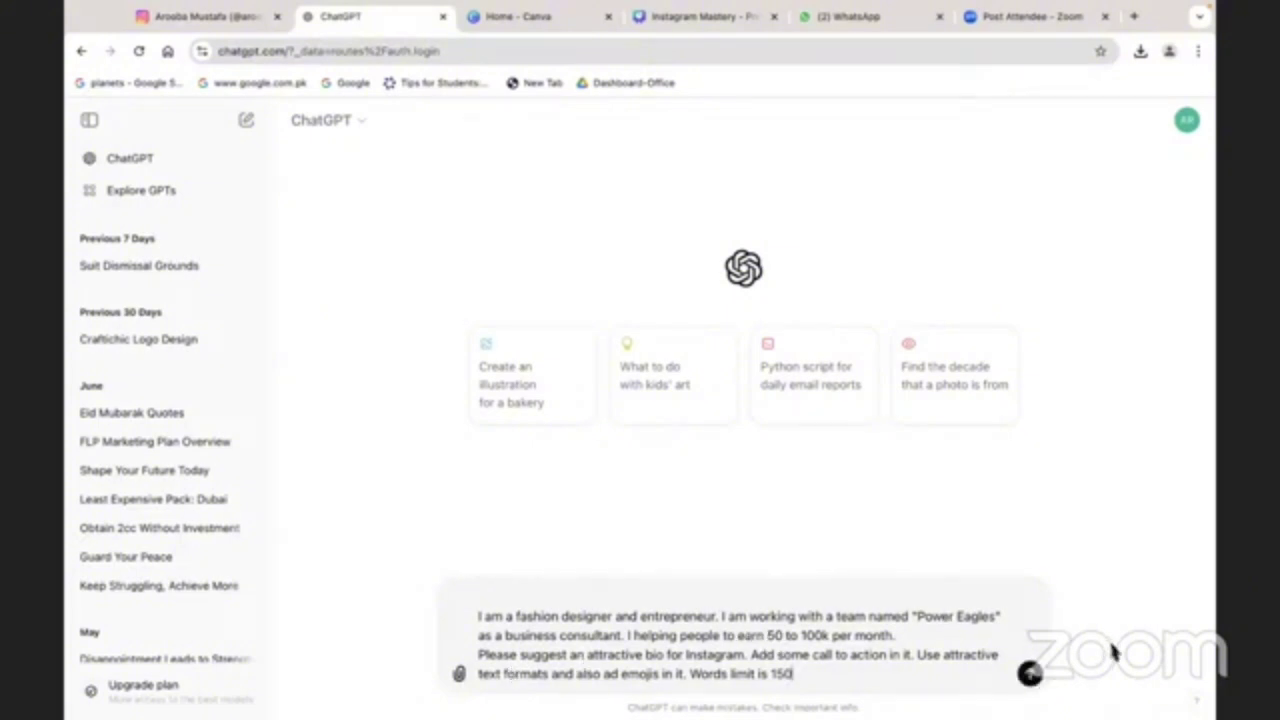
{"action": "left_click", "coordinate": [1030, 673]}
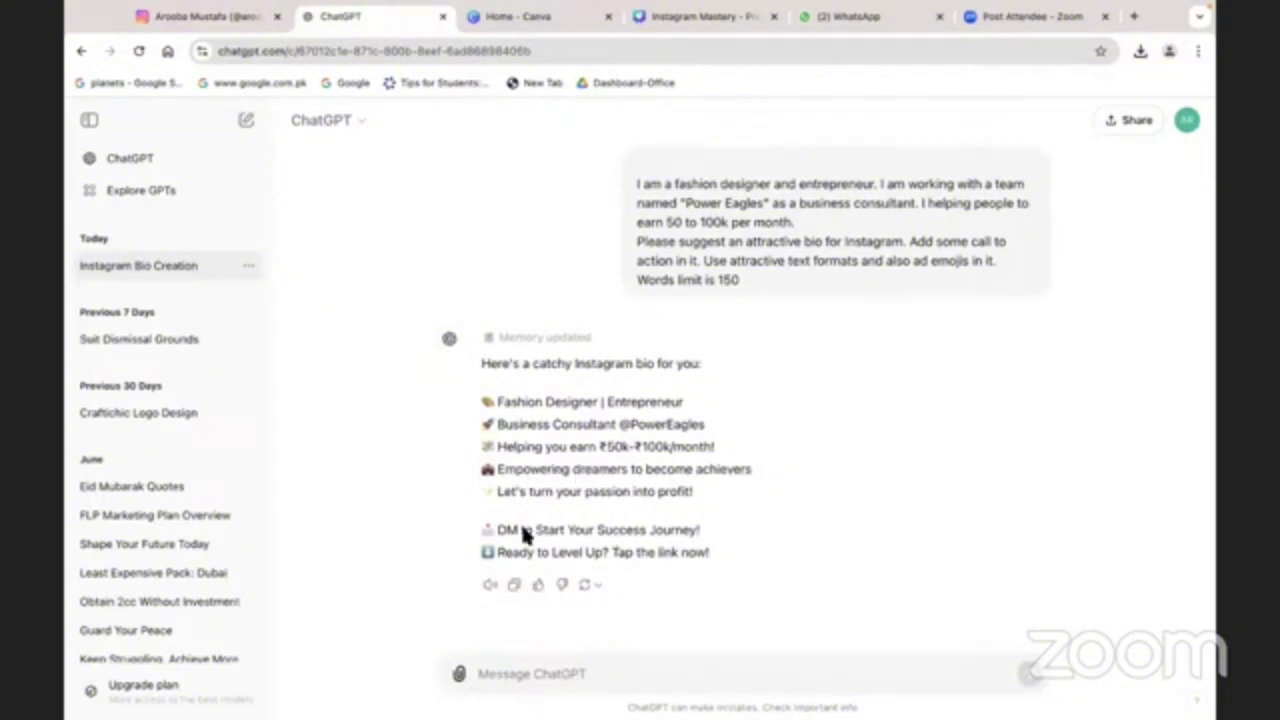
Ask ChatGPT for another version of the bio with the message "regenerate".
{"action": "left_click", "coordinate": [505, 678]}
{"action": "type", "text": "regene"}
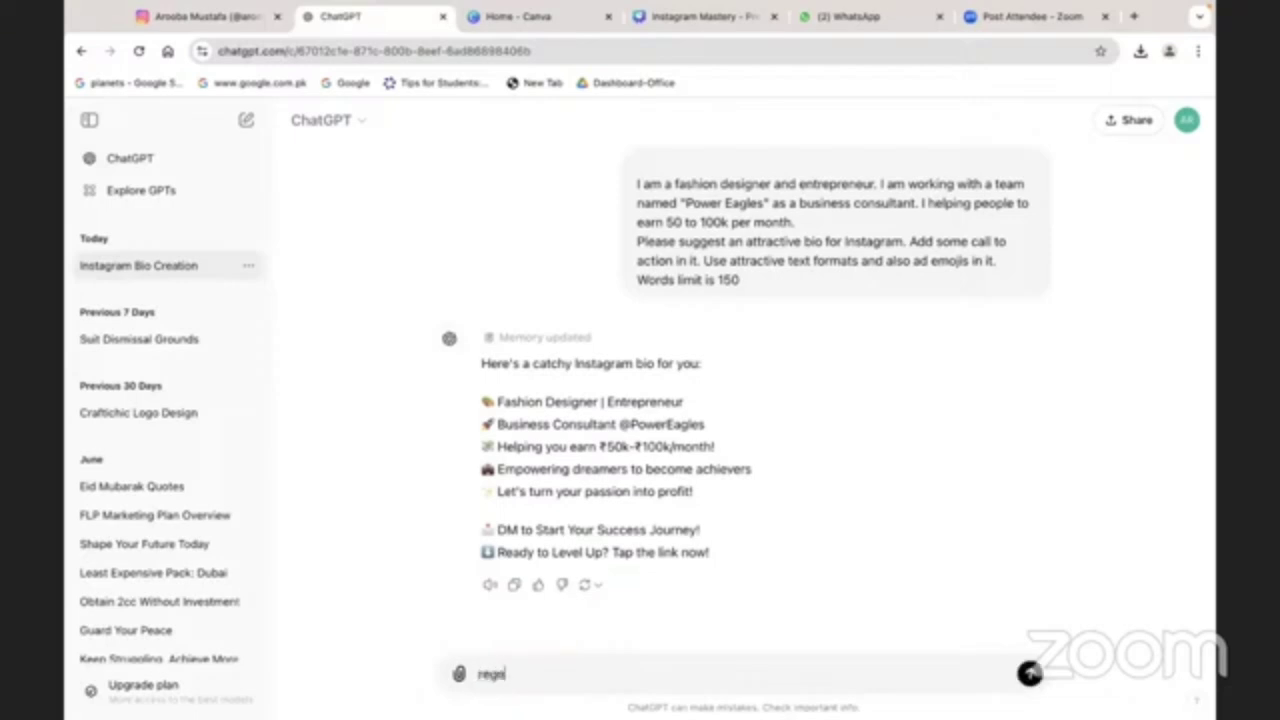
{"action": "type", "text": "rate"}
{"action": "key", "text": "Return"}
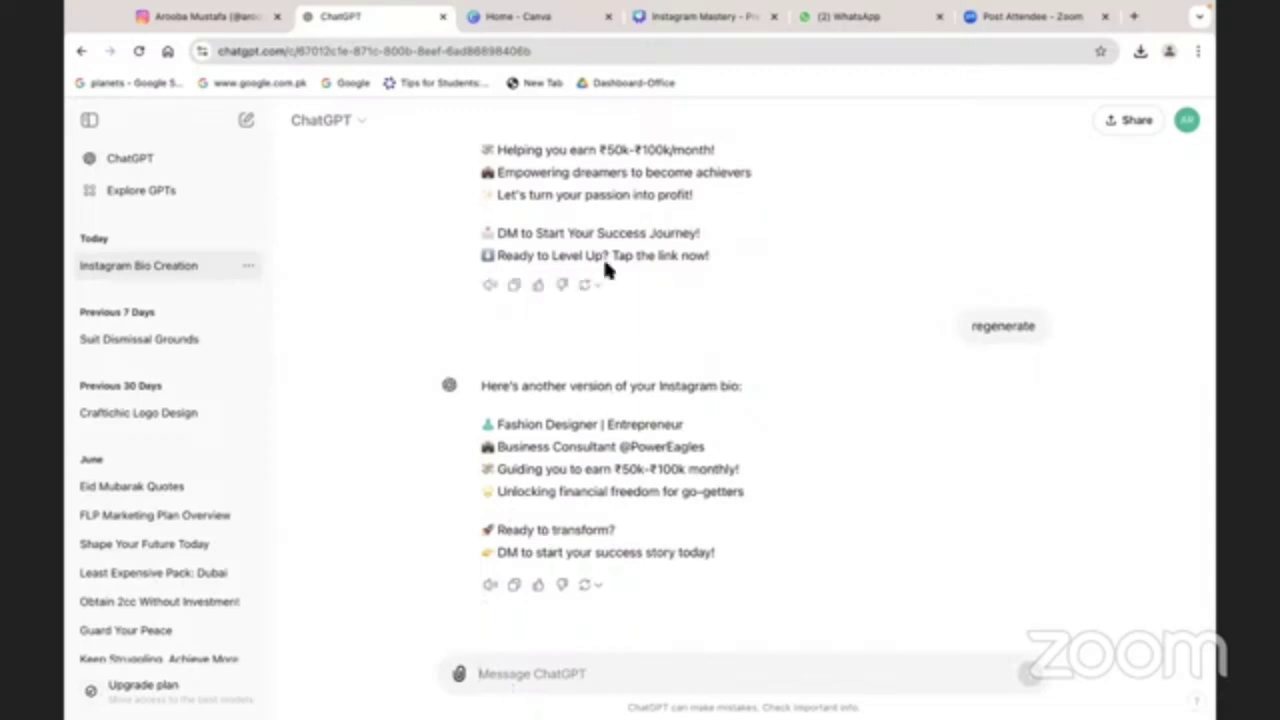
Switch back to the Instagram profile and review the bio layout and the story highlight covers.
{"action": "left_click", "coordinate": [222, 17]}
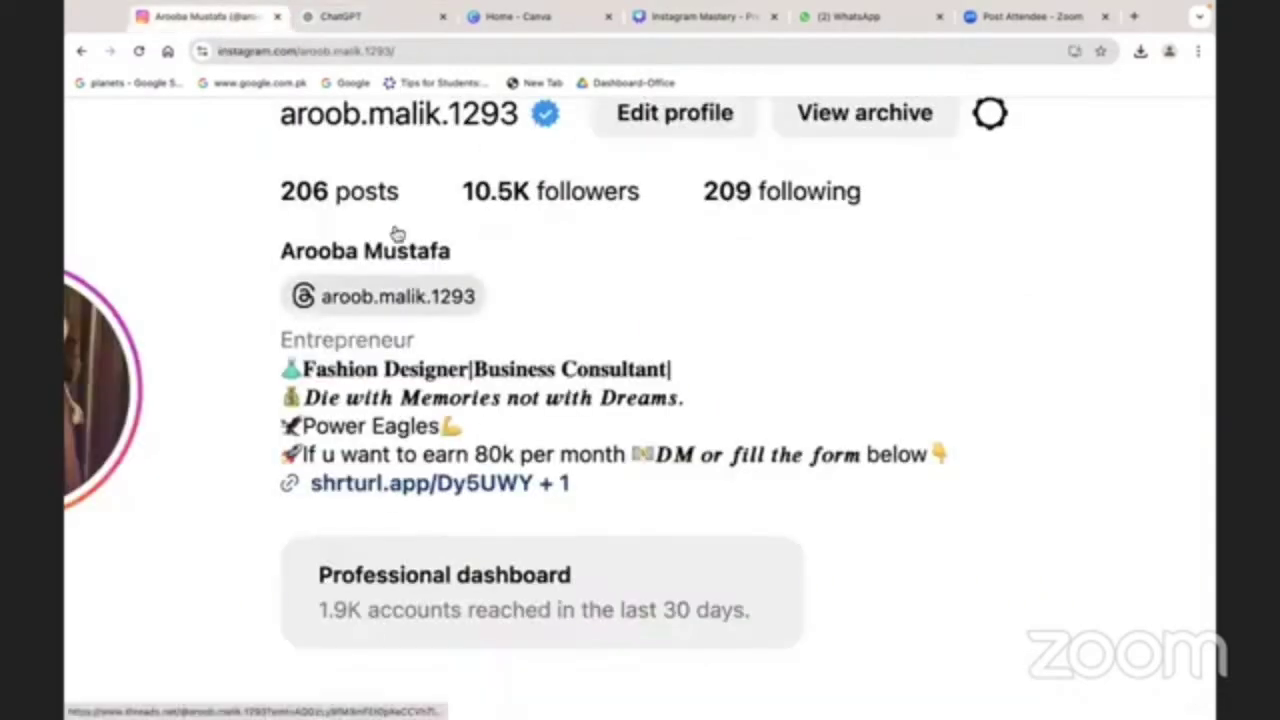
{"action": "key", "text": "ctrl+minus"}
{"action": "key", "text": "ctrl+minus"}
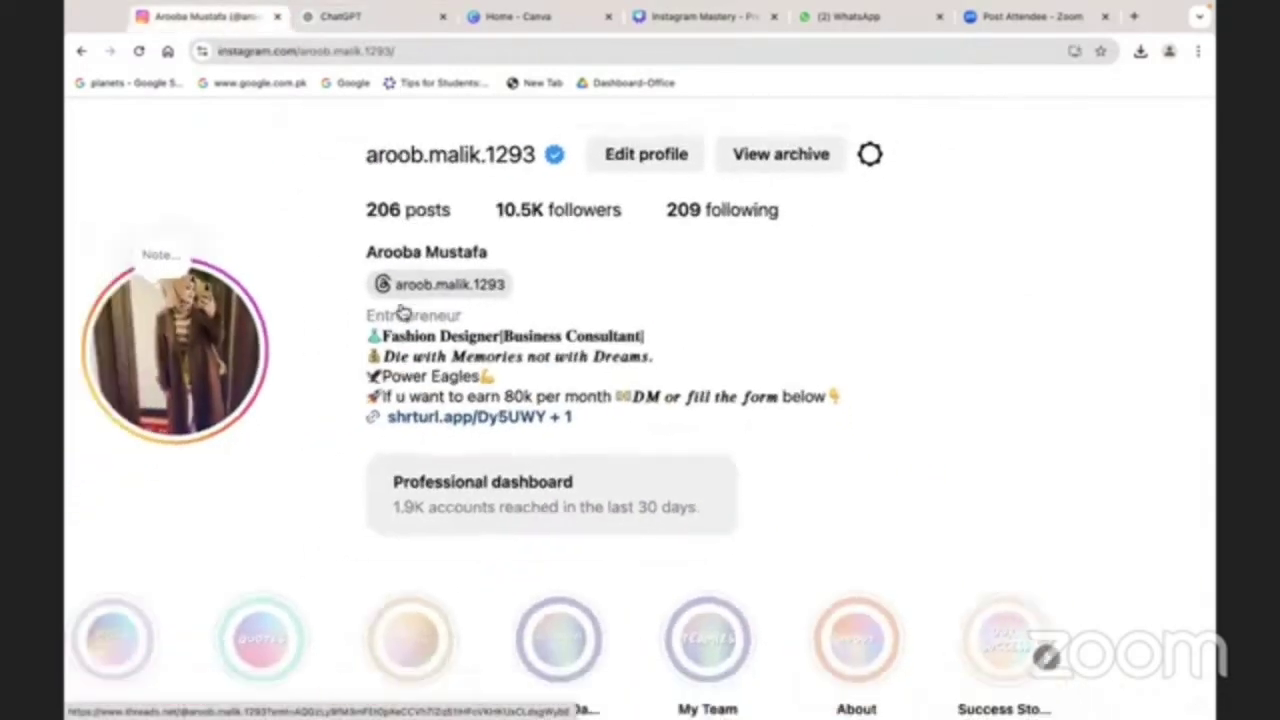
{"action": "scroll", "coordinate": [403, 313], "scroll_direction": "down", "scroll_amount": 5}
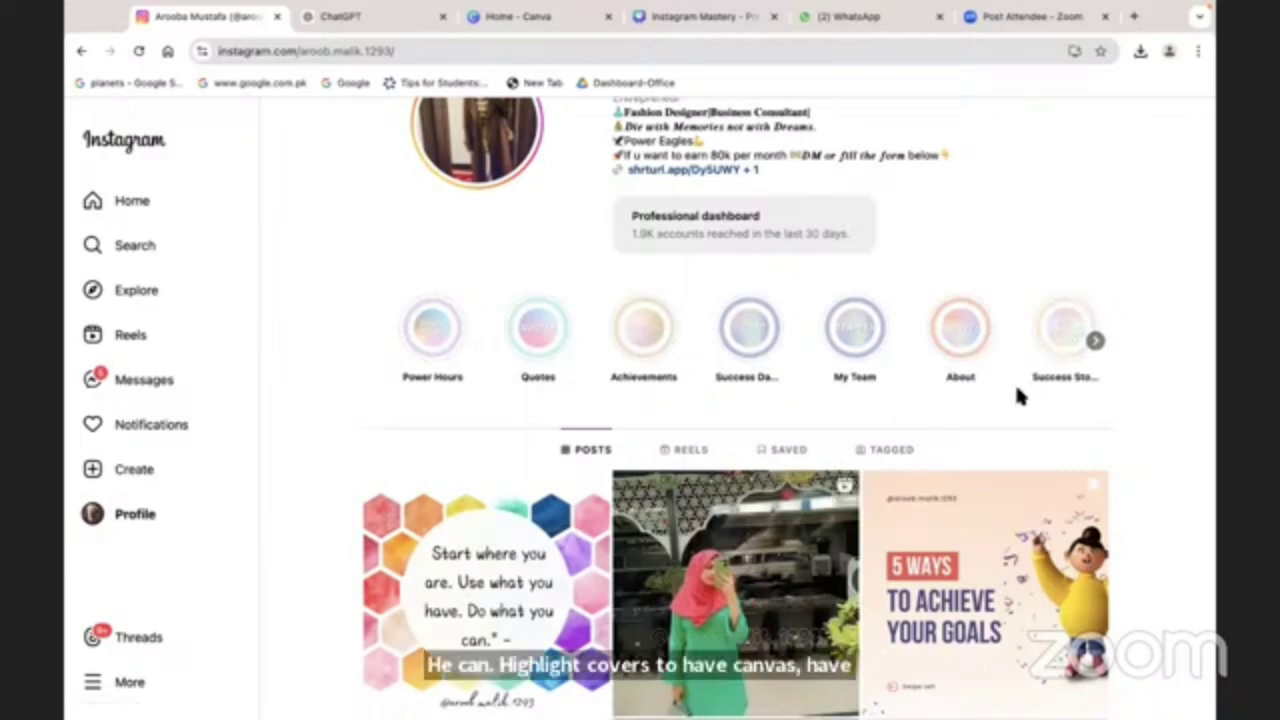
{"action": "scroll", "coordinate": [905, 398], "scroll_direction": "down", "scroll_amount": 2}
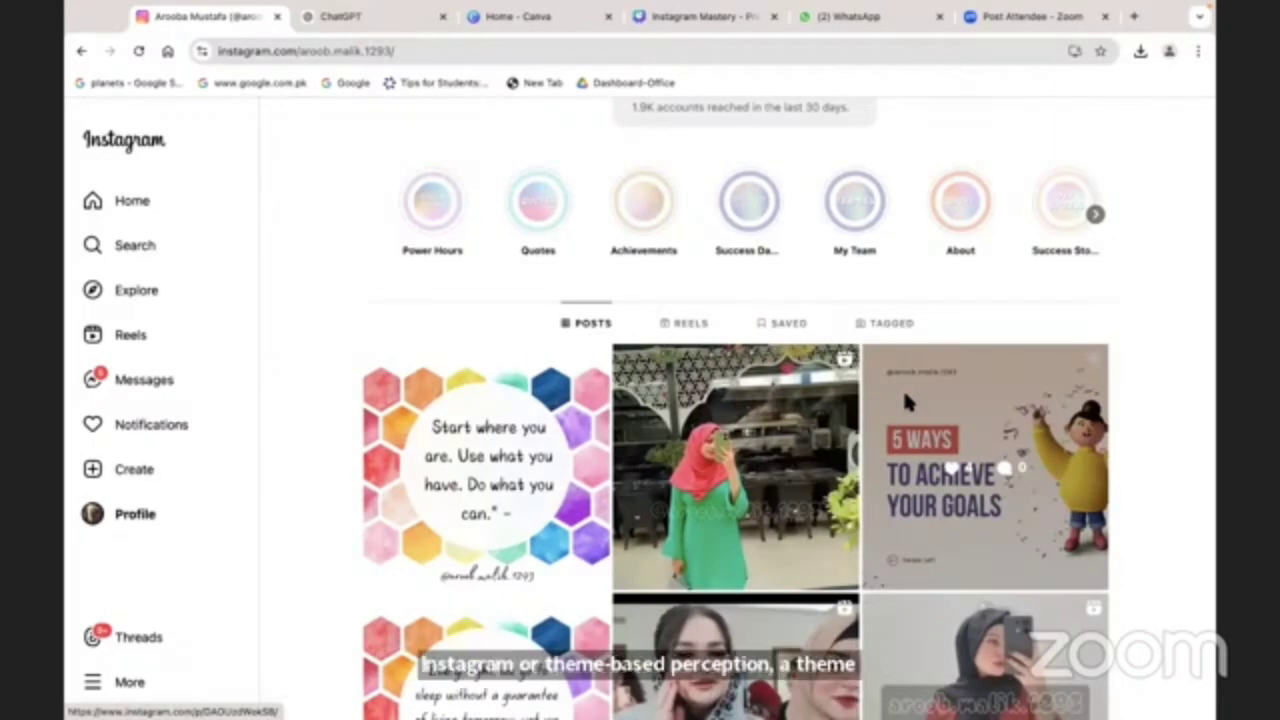
Examine the profile's posts grid for its color themes, matching quote templates and the sequence of the feed.
{"action": "scroll", "coordinate": [905, 400], "scroll_direction": "down", "scroll_amount": 10}
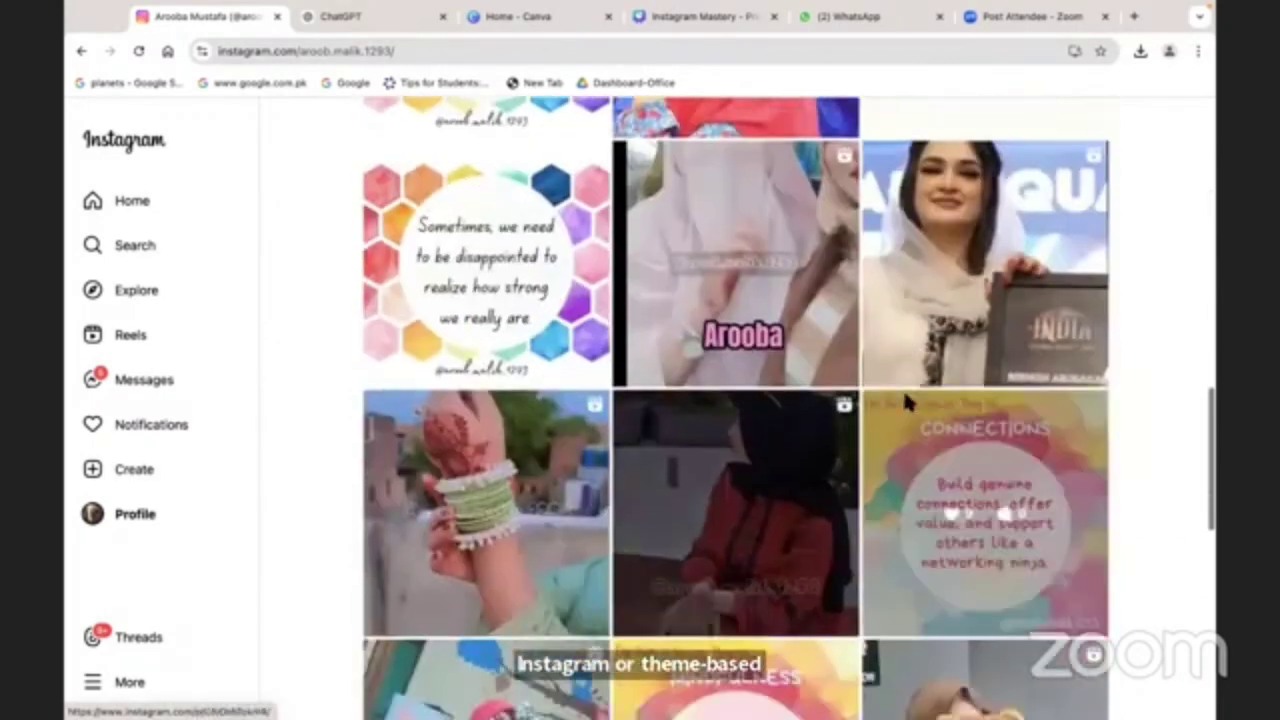
{"action": "scroll", "coordinate": [905, 400], "scroll_direction": "up", "scroll_amount": 2}
{"action": "scroll", "coordinate": [905, 400], "scroll_direction": "down", "scroll_amount": 8}
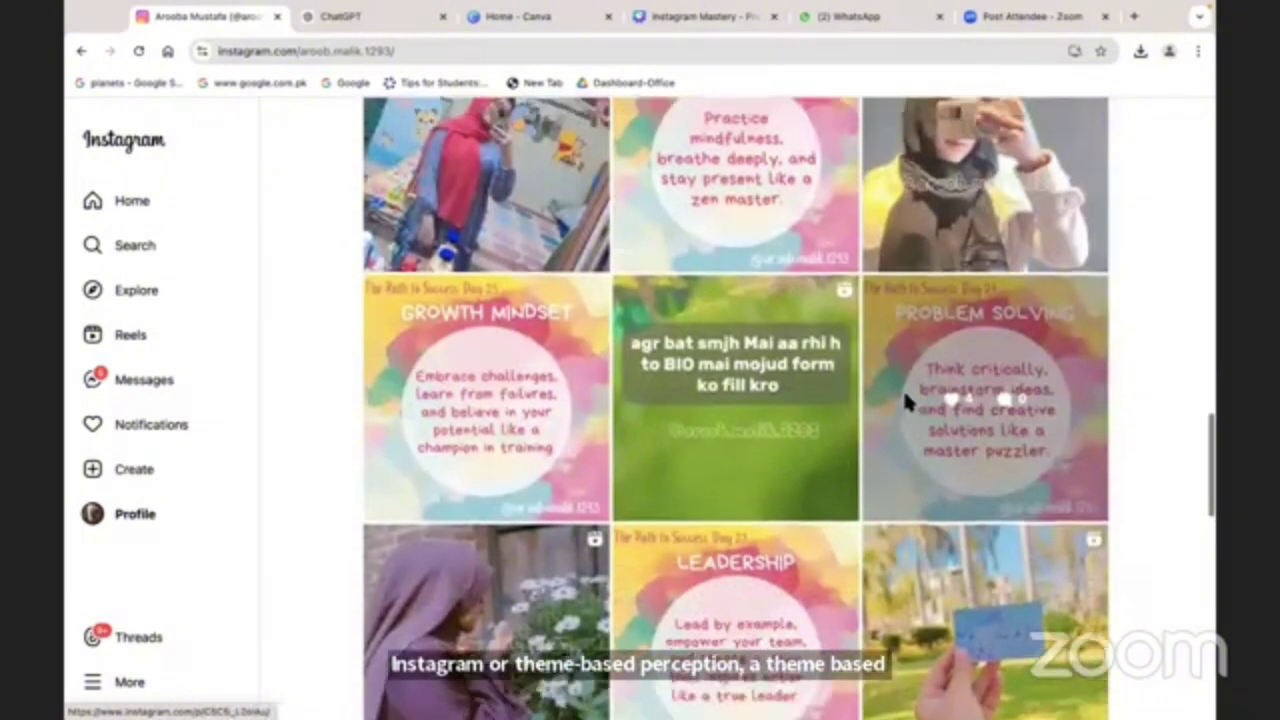
{"action": "scroll", "coordinate": [903, 400], "scroll_direction": "down", "scroll_amount": 1}
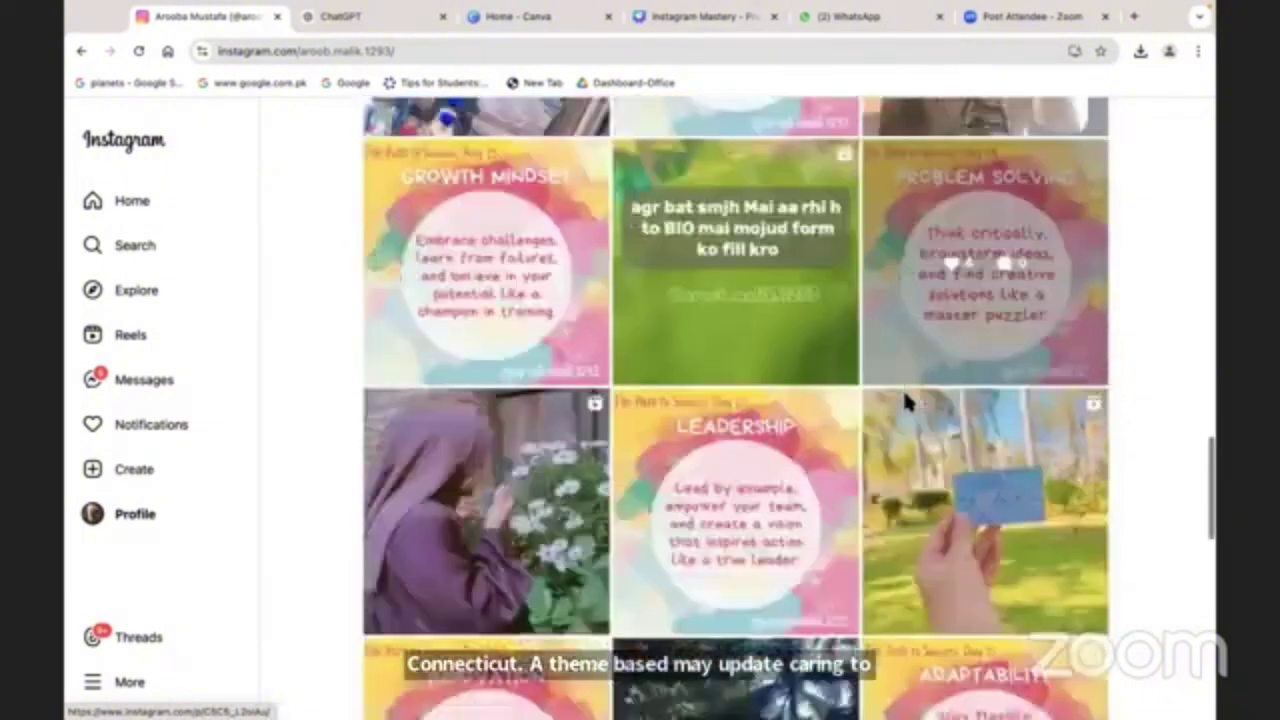
{"action": "scroll", "coordinate": [905, 400], "scroll_direction": "down", "scroll_amount": 4}
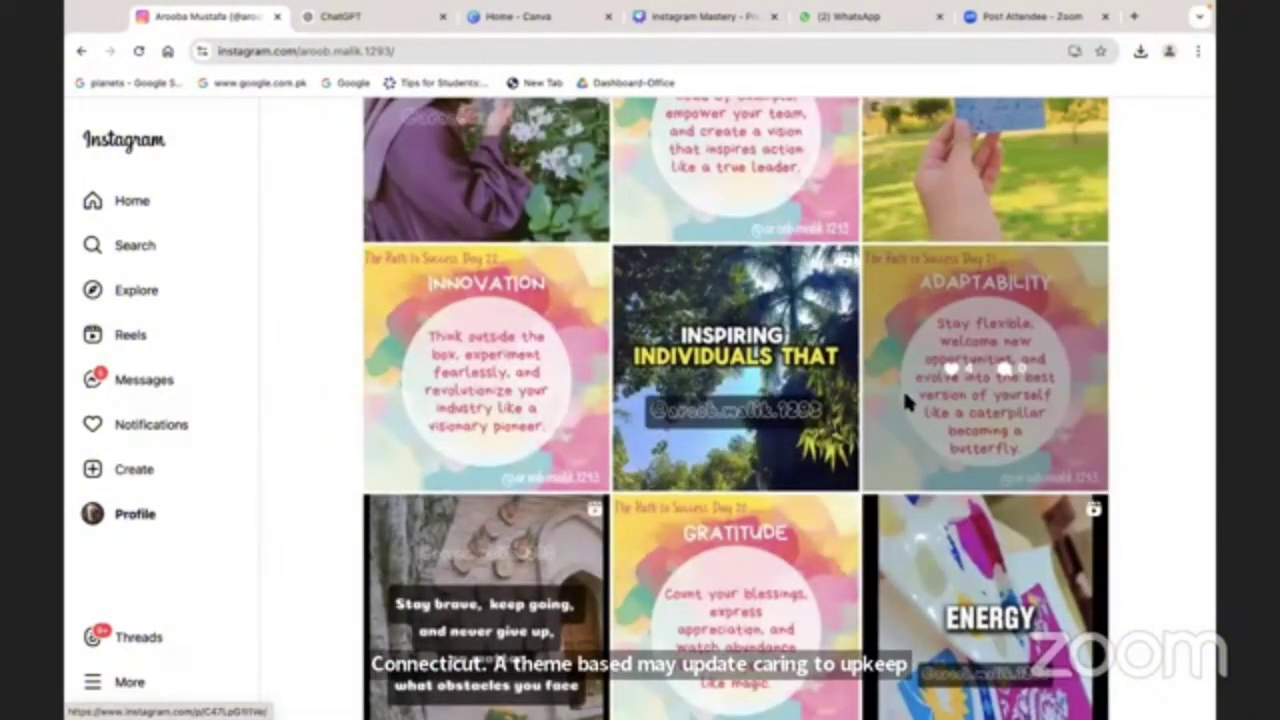
{"action": "scroll", "coordinate": [903, 388], "scroll_direction": "down", "scroll_amount": 1}
{"action": "scroll", "coordinate": [903, 388], "scroll_direction": "up", "scroll_amount": 9}
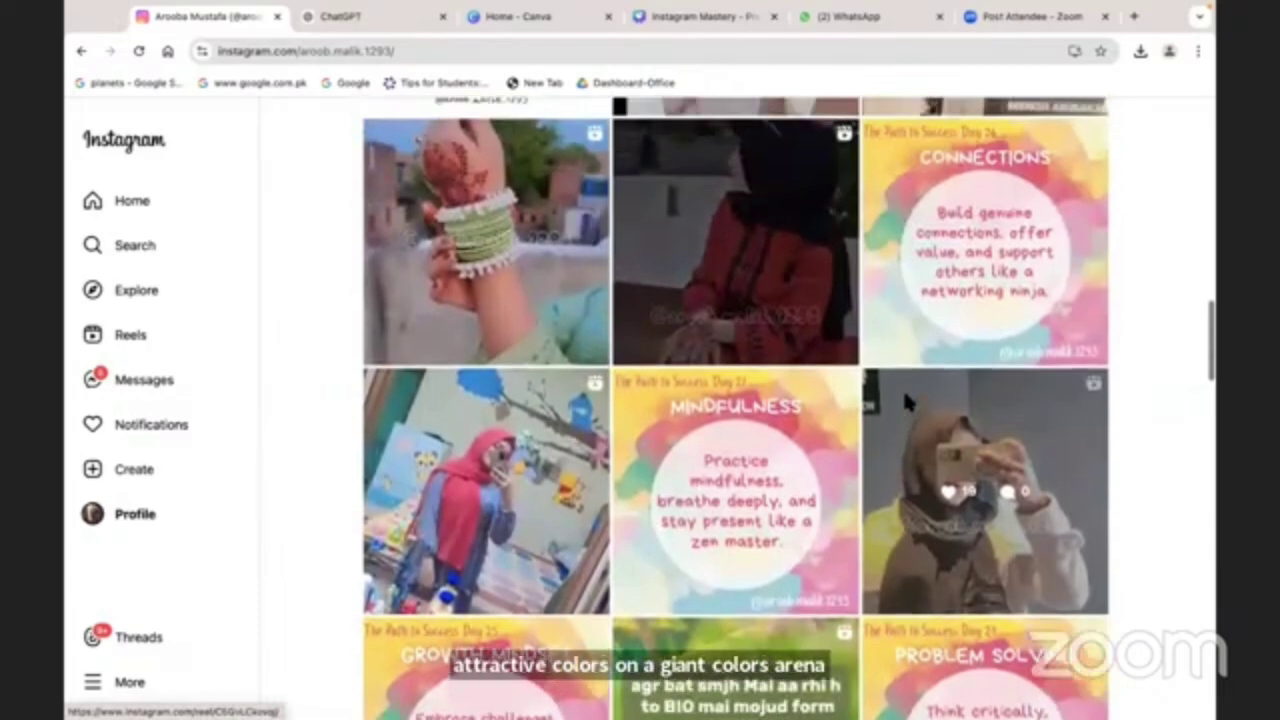
{"action": "scroll", "coordinate": [903, 398], "scroll_direction": "up", "scroll_amount": 5}
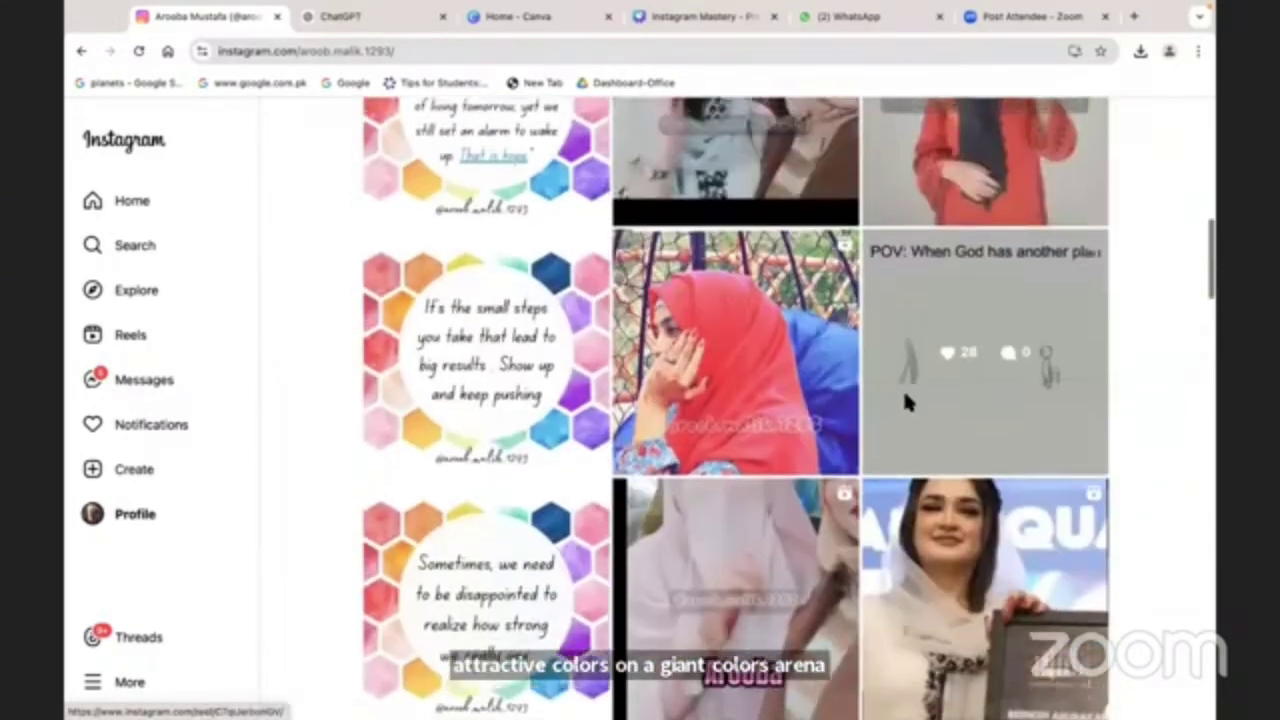
{"action": "scroll", "coordinate": [905, 397], "scroll_direction": "up", "scroll_amount": 10}
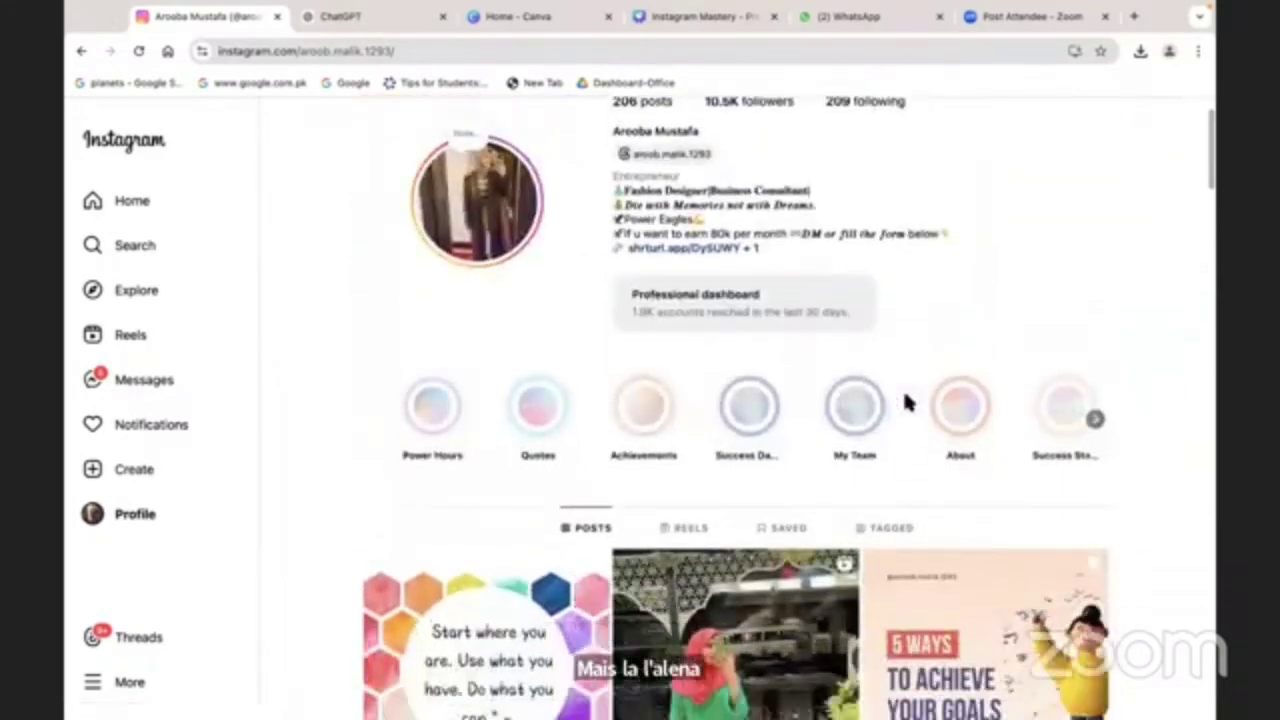
{"action": "scroll", "coordinate": [905, 400], "scroll_direction": "down", "scroll_amount": 15}
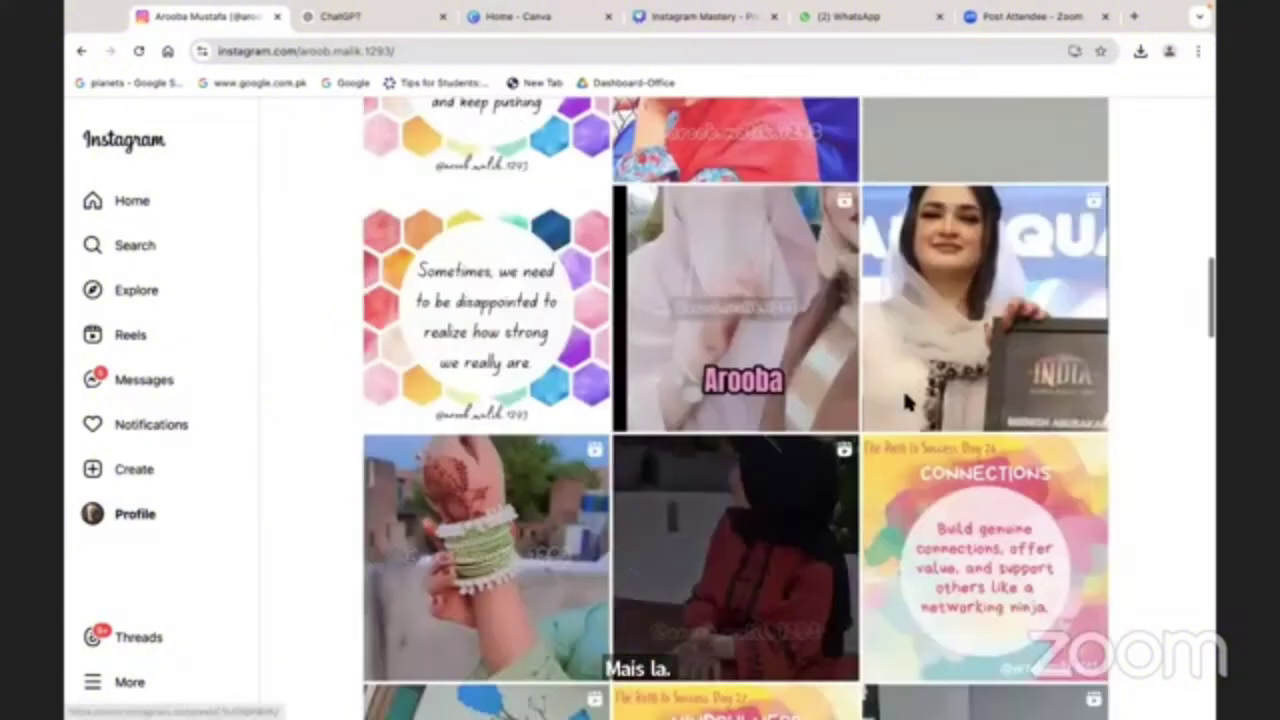
{"action": "scroll", "coordinate": [907, 400], "scroll_direction": "down", "scroll_amount": 8}
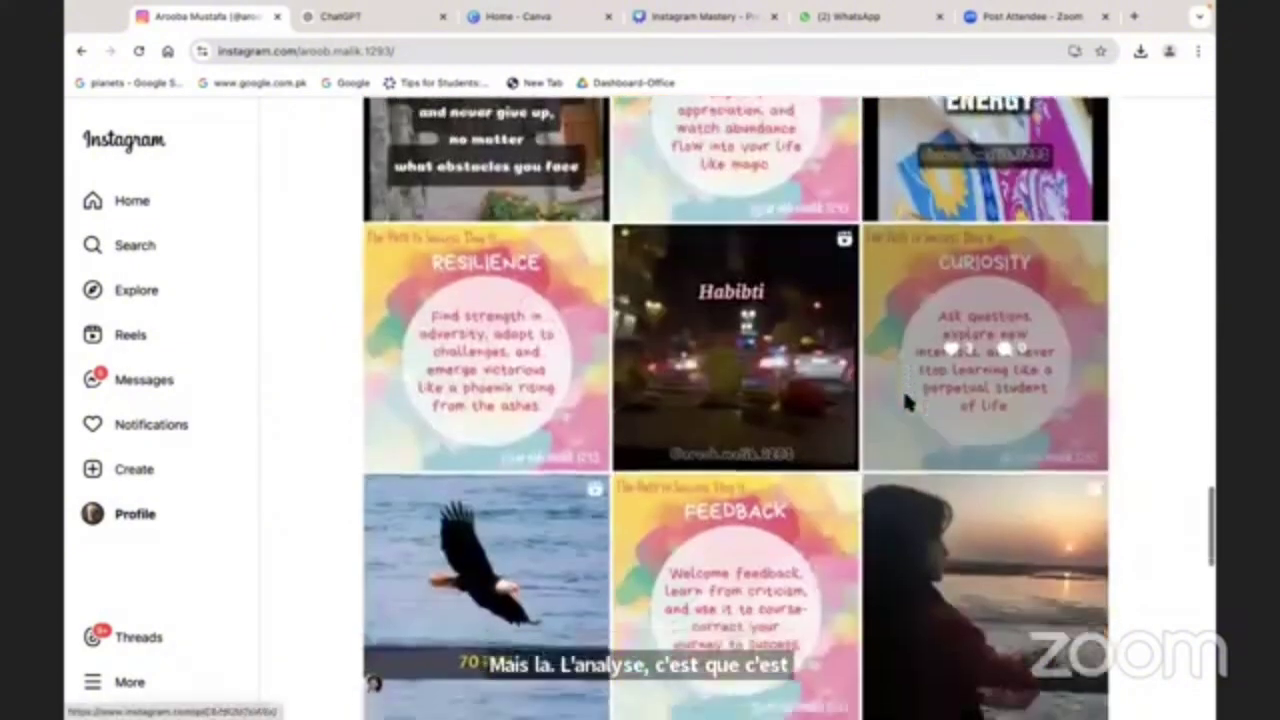
{"action": "scroll", "coordinate": [905, 400], "scroll_direction": "down", "scroll_amount": 4}
{"action": "scroll", "coordinate": [905, 400], "scroll_direction": "up", "scroll_amount": 20}
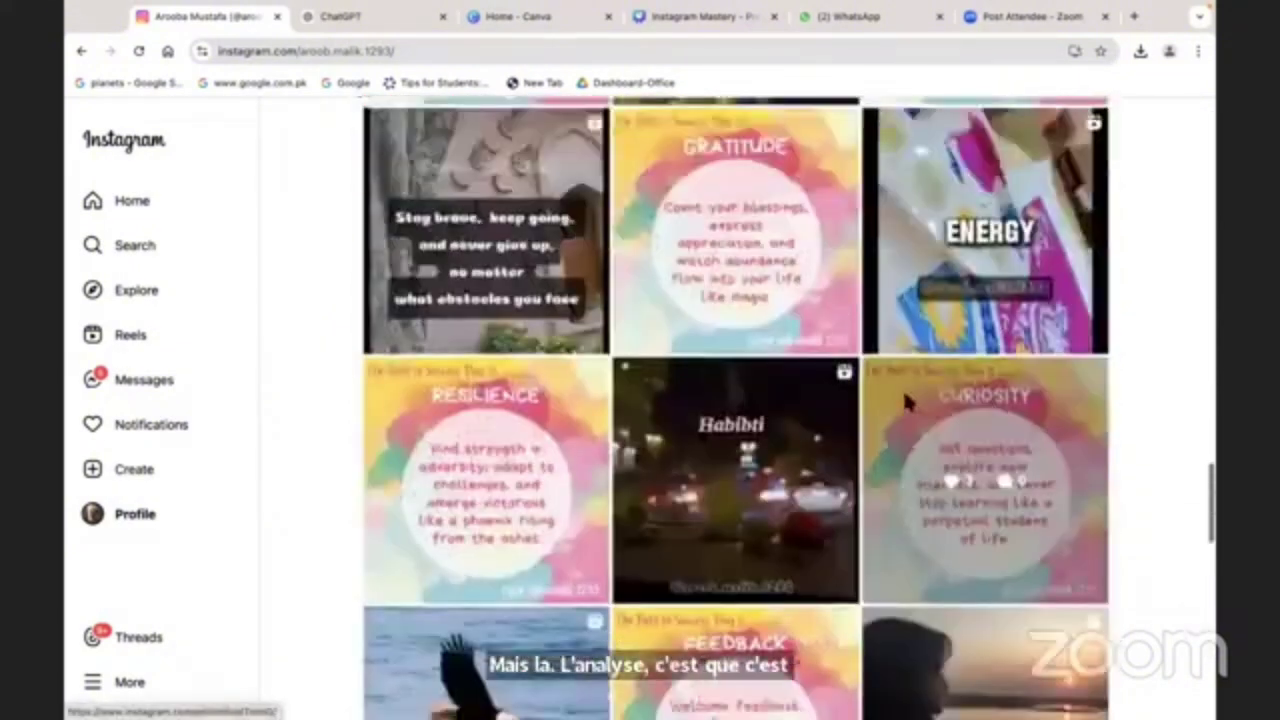
{"action": "scroll", "coordinate": [905, 400], "scroll_direction": "up", "scroll_amount": 6}
{"action": "scroll", "coordinate": [903, 388], "scroll_direction": "down", "scroll_amount": 1}
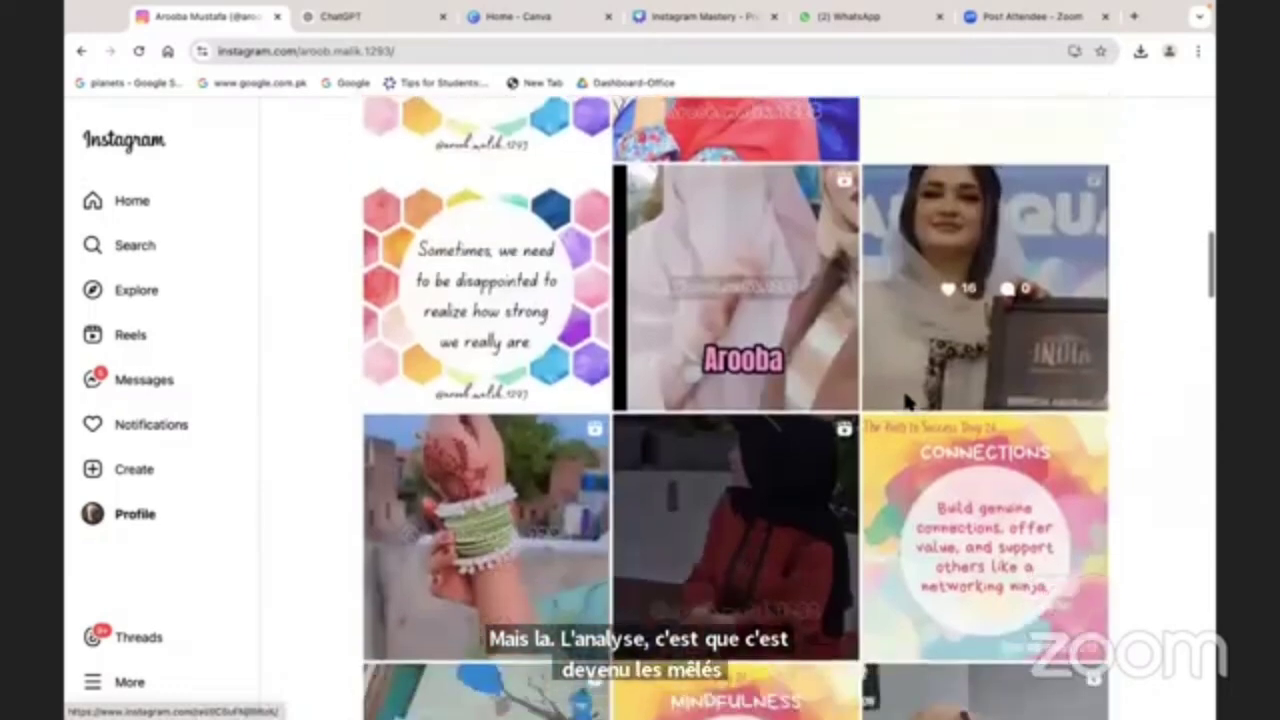
{"action": "scroll", "coordinate": [903, 388], "scroll_direction": "up", "scroll_amount": 3}
{"action": "scroll", "coordinate": [905, 400], "scroll_direction": "up", "scroll_amount": 8}
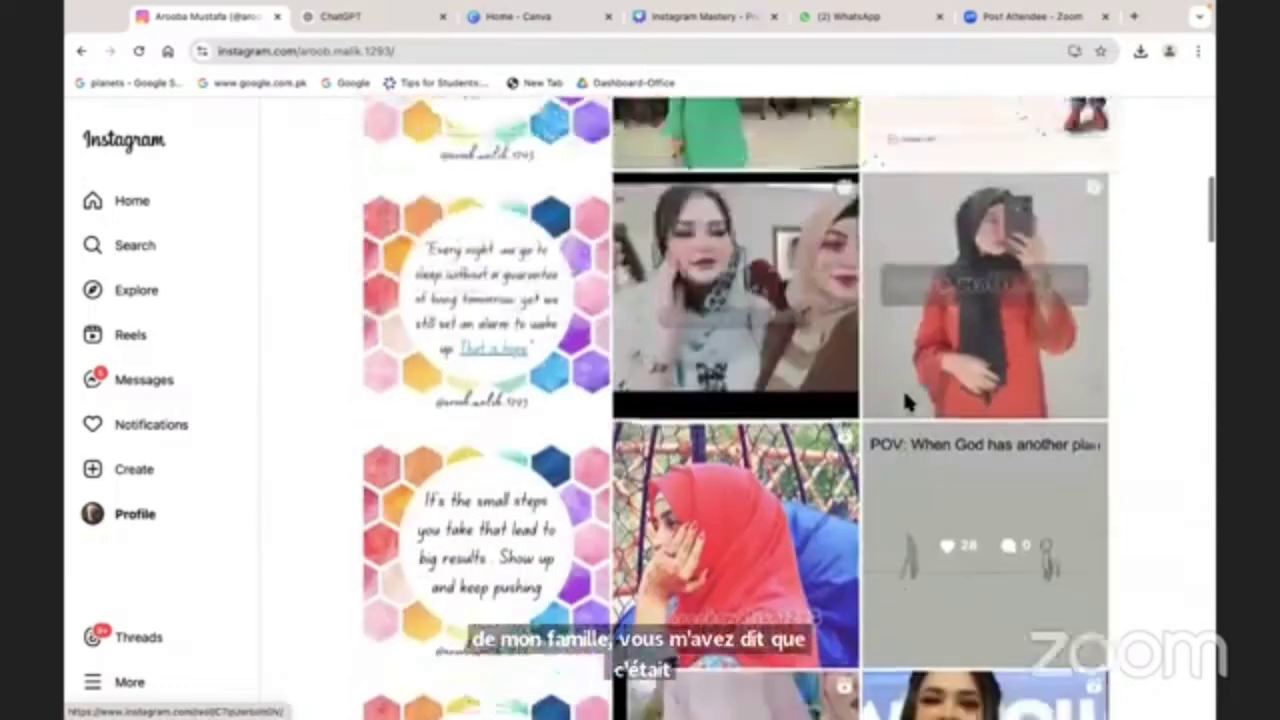
{"action": "scroll", "coordinate": [903, 388], "scroll_direction": "down", "scroll_amount": 1}
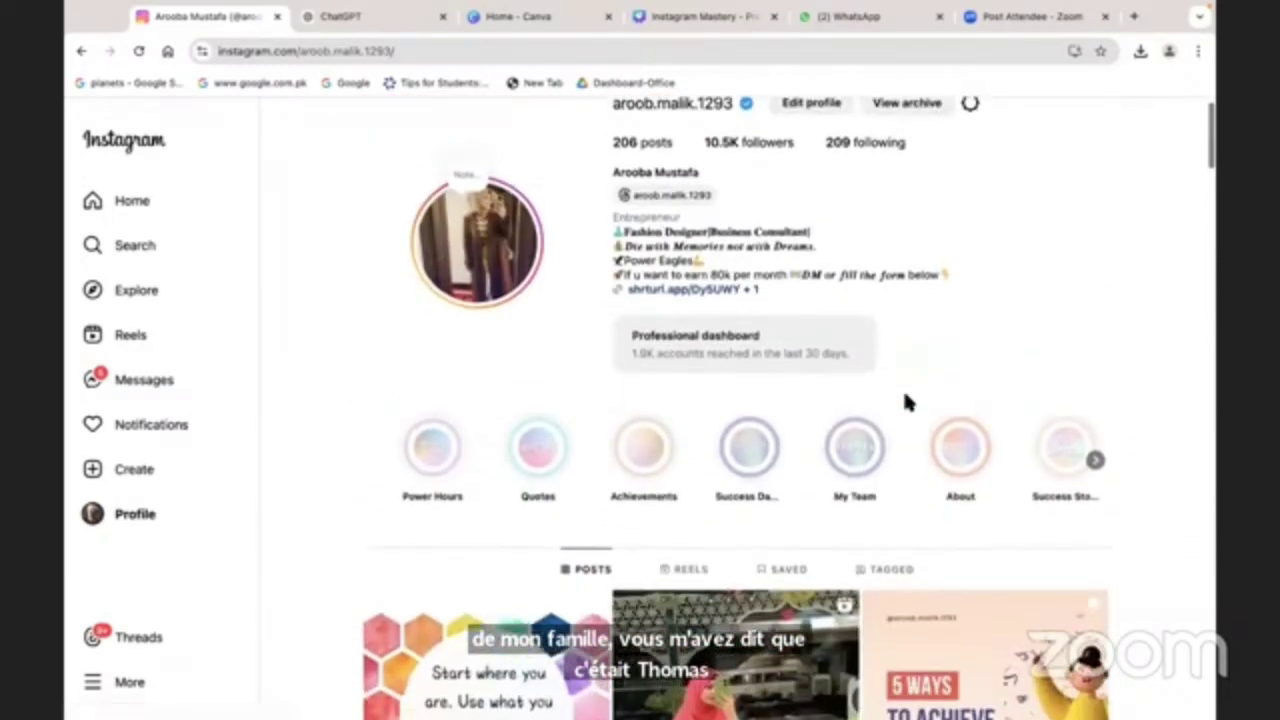
Search Google in a new browser tab for "mustard color combination palette".
{"action": "mouse_move", "coordinate": [1086, 14]}
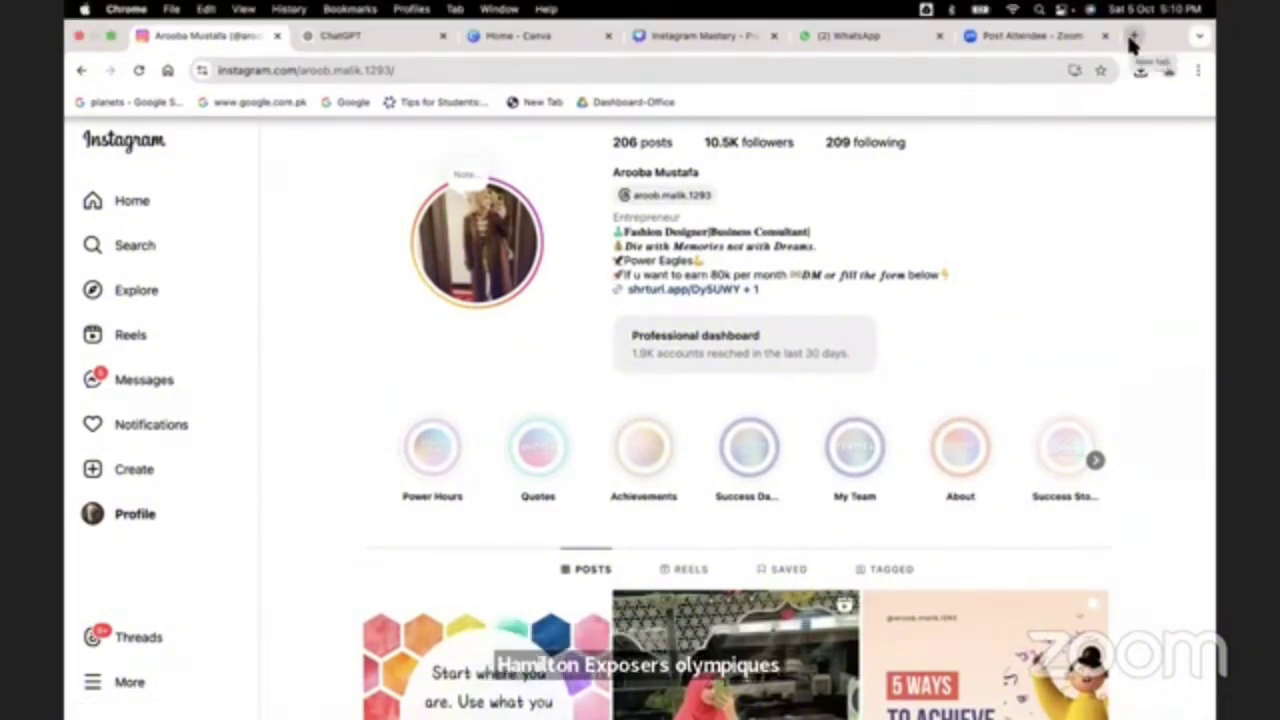
{"action": "left_click", "coordinate": [1133, 42]}
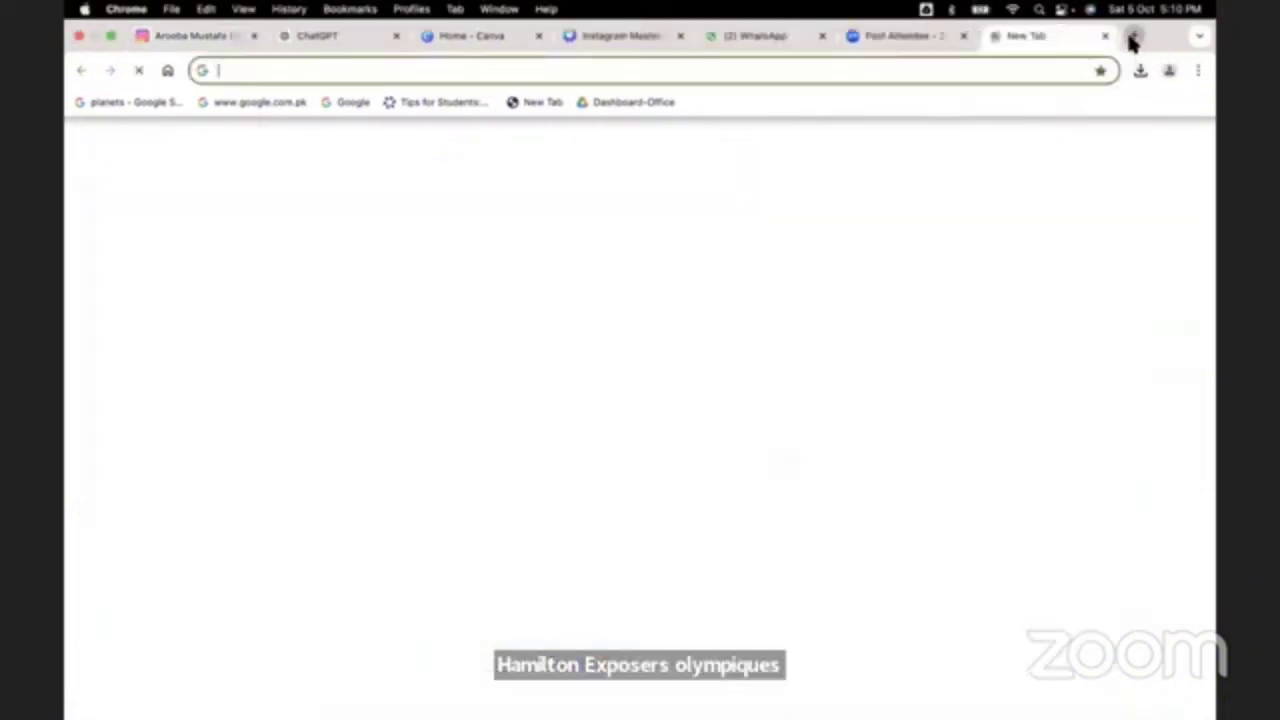
{"action": "left_click", "coordinate": [920, 70]}
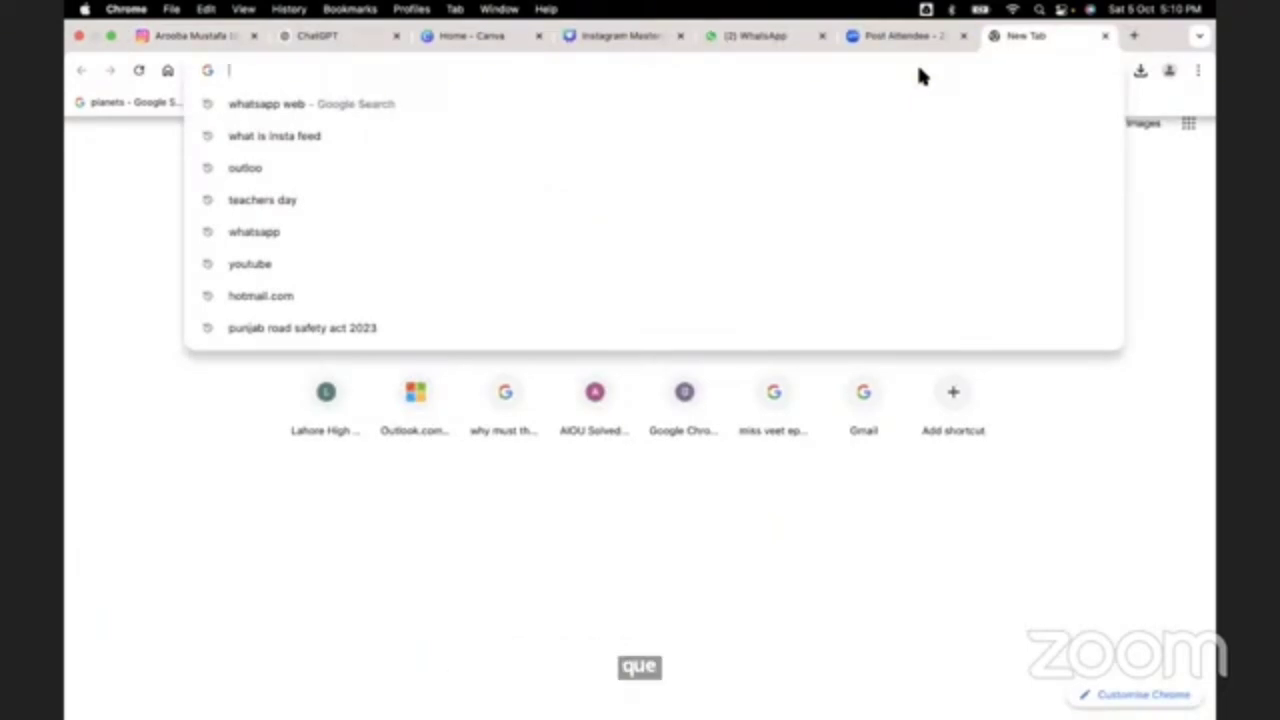
{"action": "type", "text": "musta"}
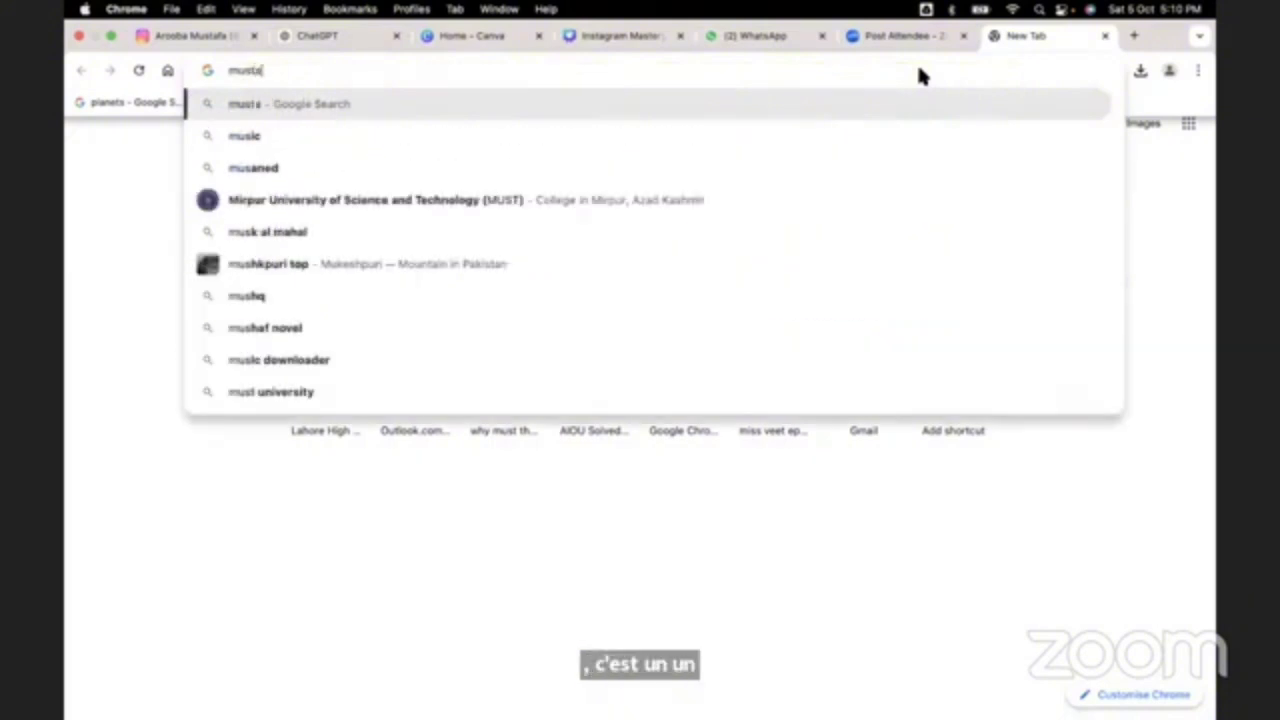
{"action": "type", "text": "rd color"}
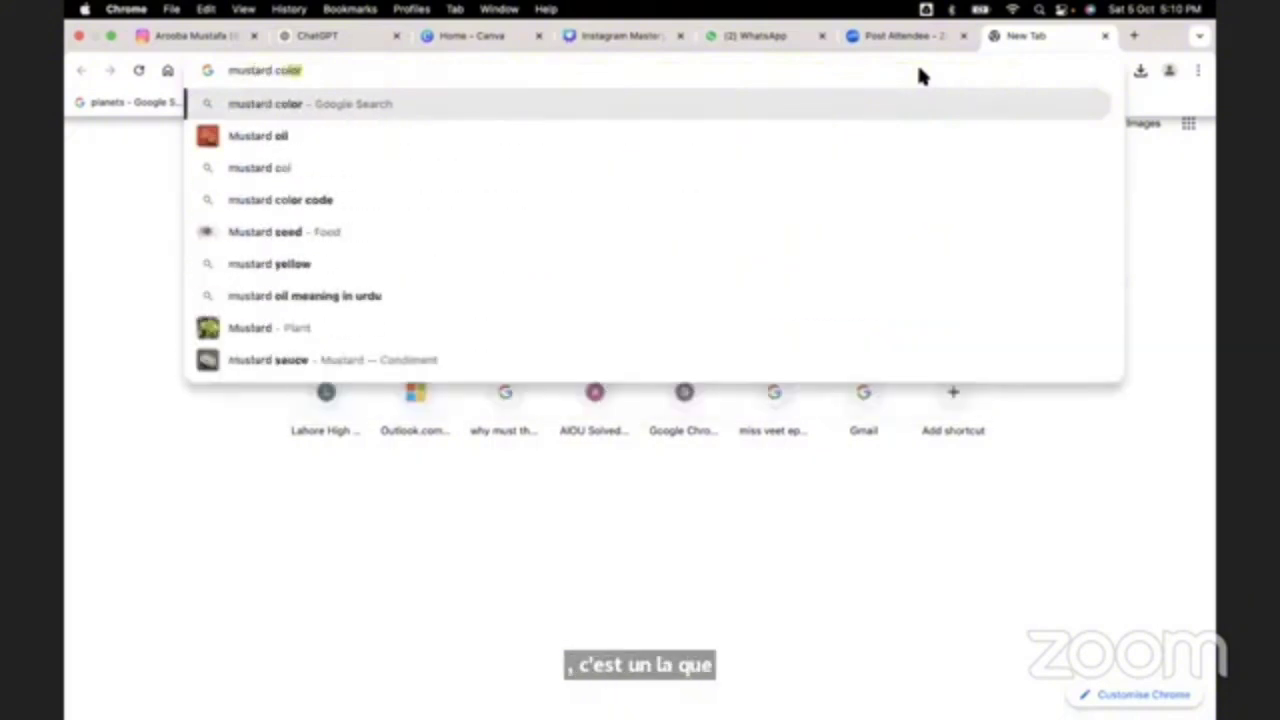
{"action": "type", "text": " co"}
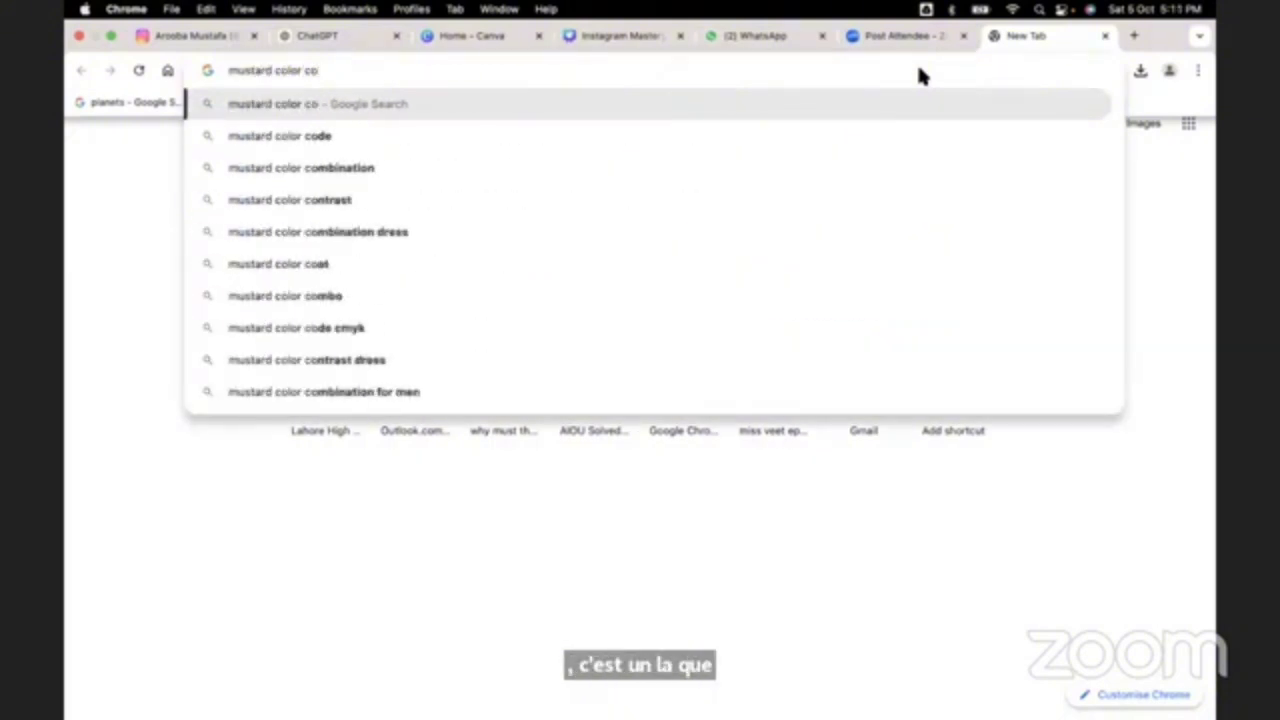
{"action": "key", "text": "Down"}
{"action": "key", "text": "Down"}
{"action": "type", "text": "pa"}
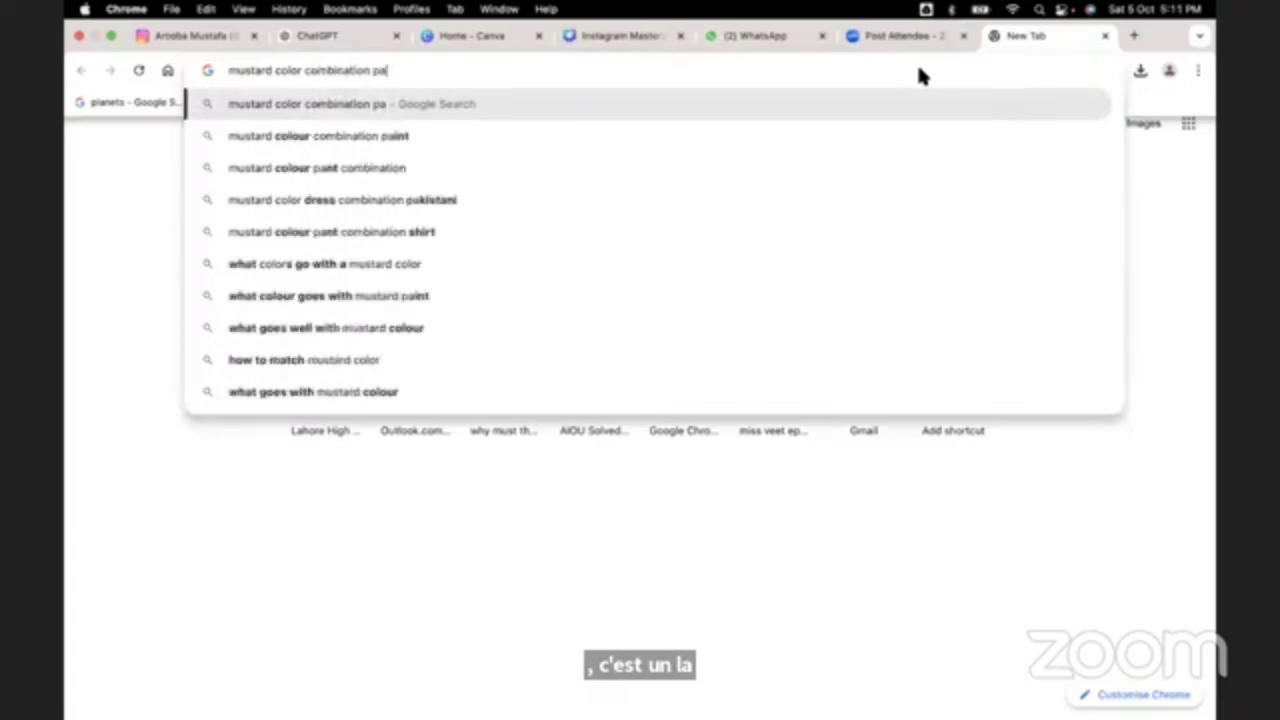
{"action": "key", "text": "BackSpace"}
{"action": "type", "text": "alle"}
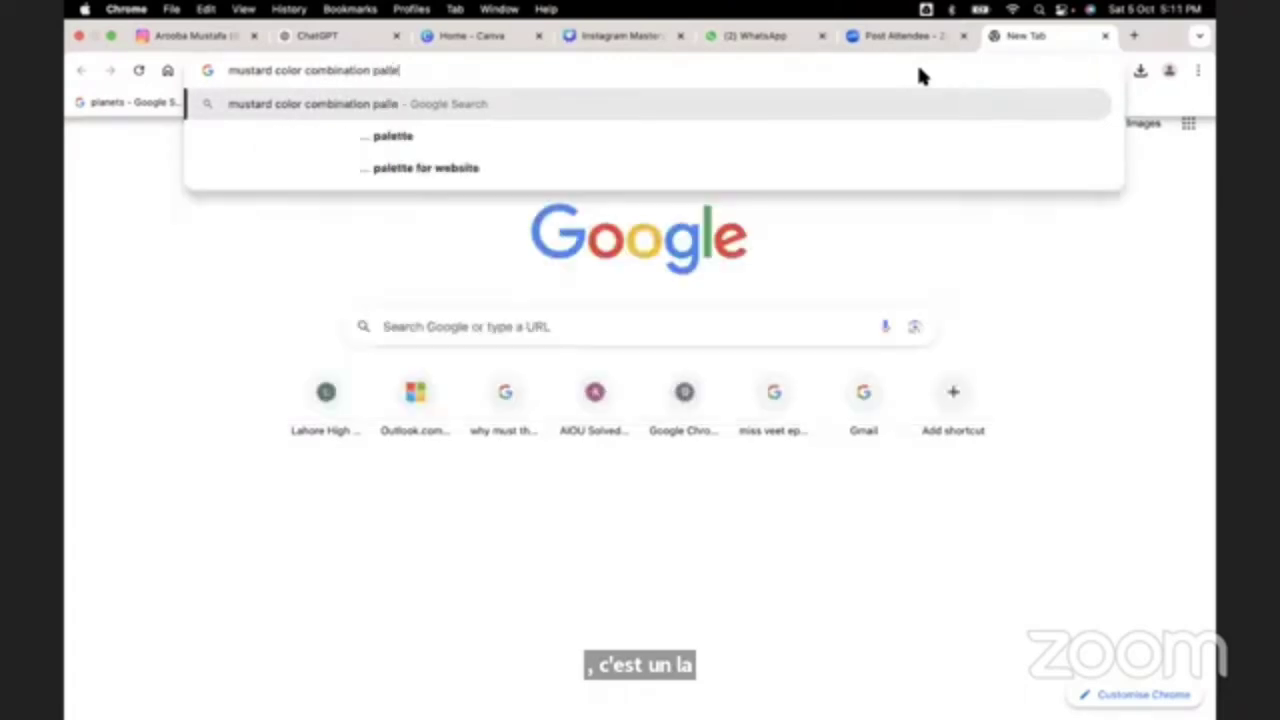
{"action": "key", "text": "Down"}
{"action": "key", "text": "Return"}
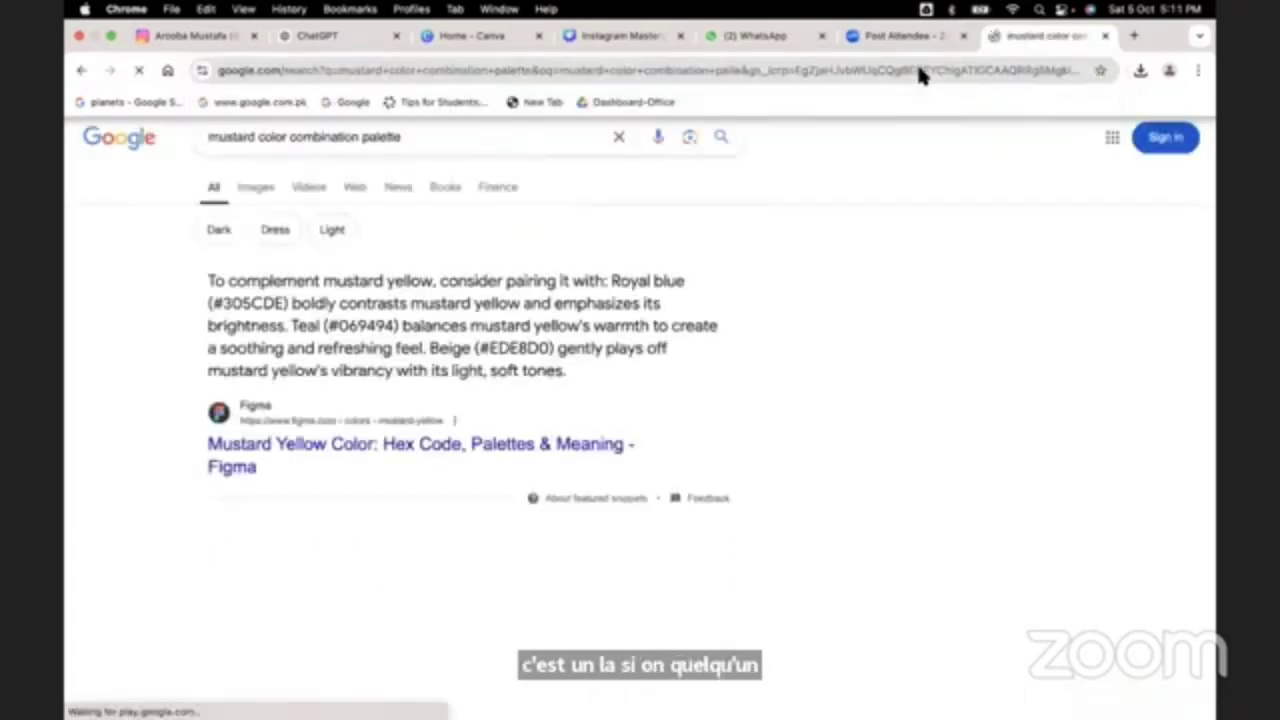
Show the image results for the mustard palette search and browse the color combinations that pair with mustard.
{"action": "left_click", "coordinate": [255, 188]}
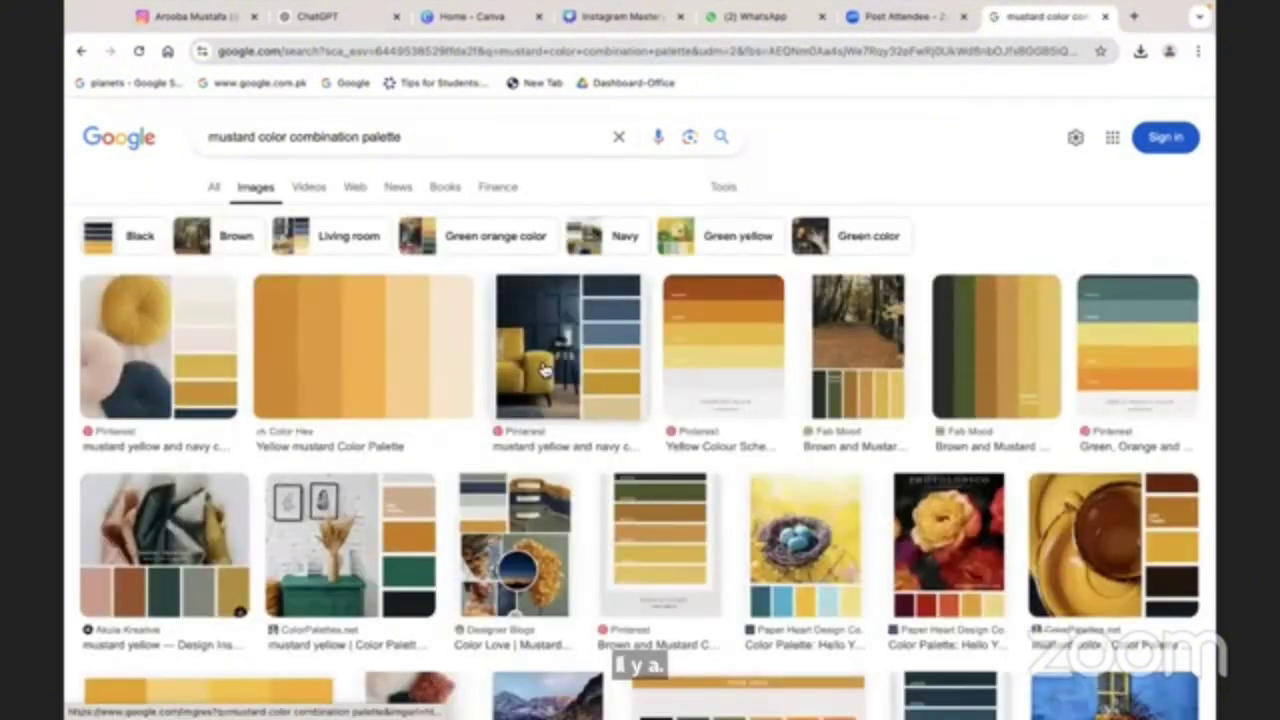
{"action": "scroll", "coordinate": [545, 371], "scroll_direction": "down", "scroll_amount": 2}
{"action": "scroll", "coordinate": [545, 371], "scroll_direction": "down", "scroll_amount": 2}
{"action": "scroll", "coordinate": [543, 370], "scroll_direction": "down", "scroll_amount": 1}
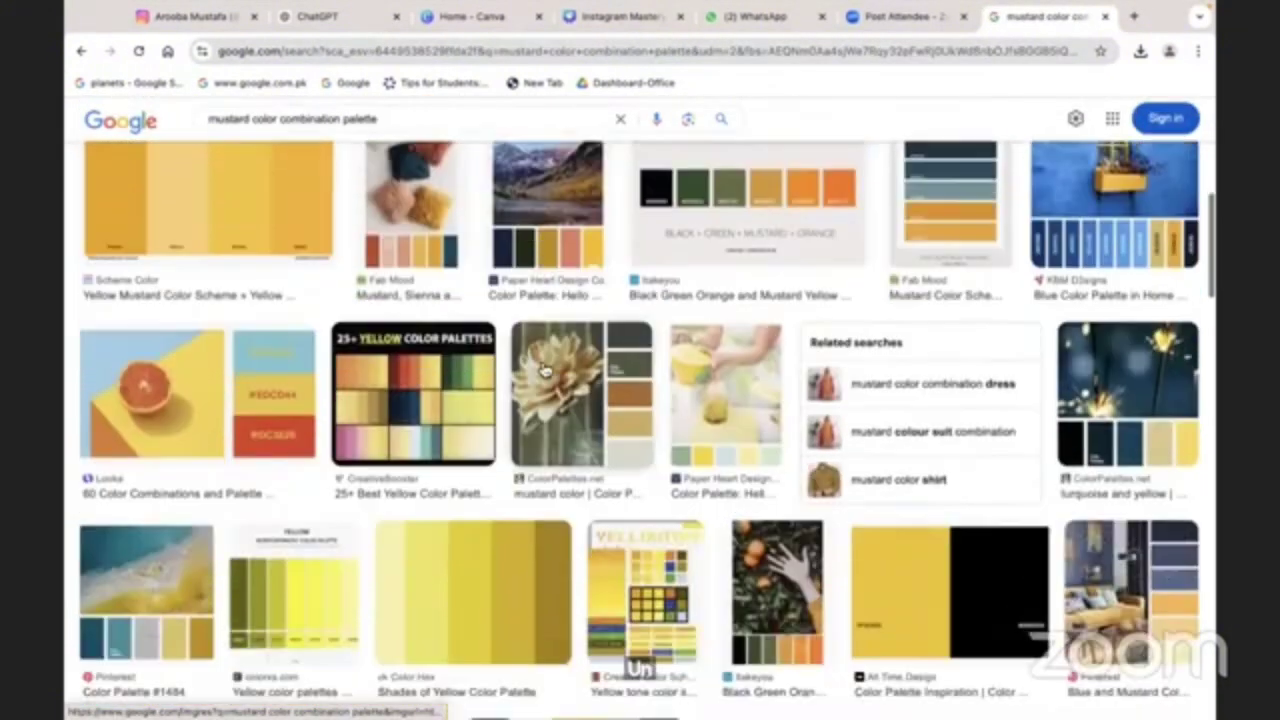
{"action": "scroll", "coordinate": [543, 370], "scroll_direction": "up", "scroll_amount": 1}
{"action": "scroll", "coordinate": [543, 370], "scroll_direction": "down", "scroll_amount": 5}
{"action": "scroll", "coordinate": [543, 370], "scroll_direction": "down", "scroll_amount": 8}
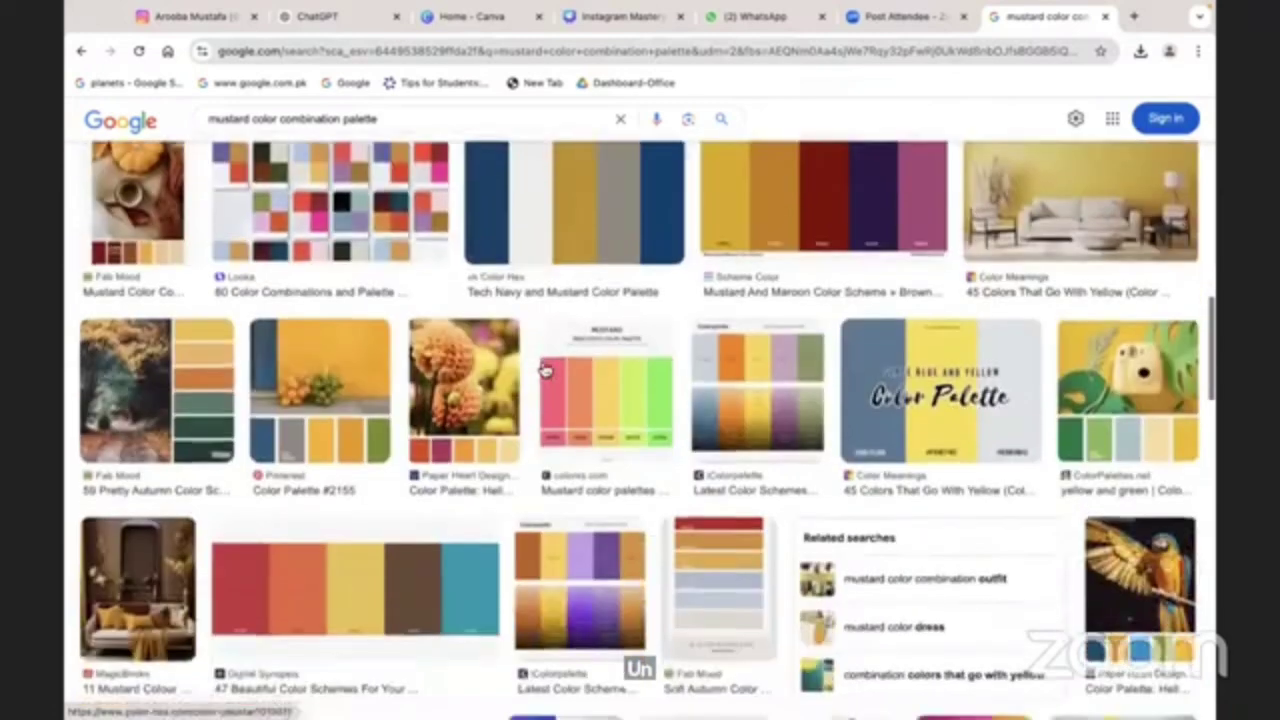
{"action": "scroll", "coordinate": [543, 370], "scroll_direction": "down", "scroll_amount": 1}
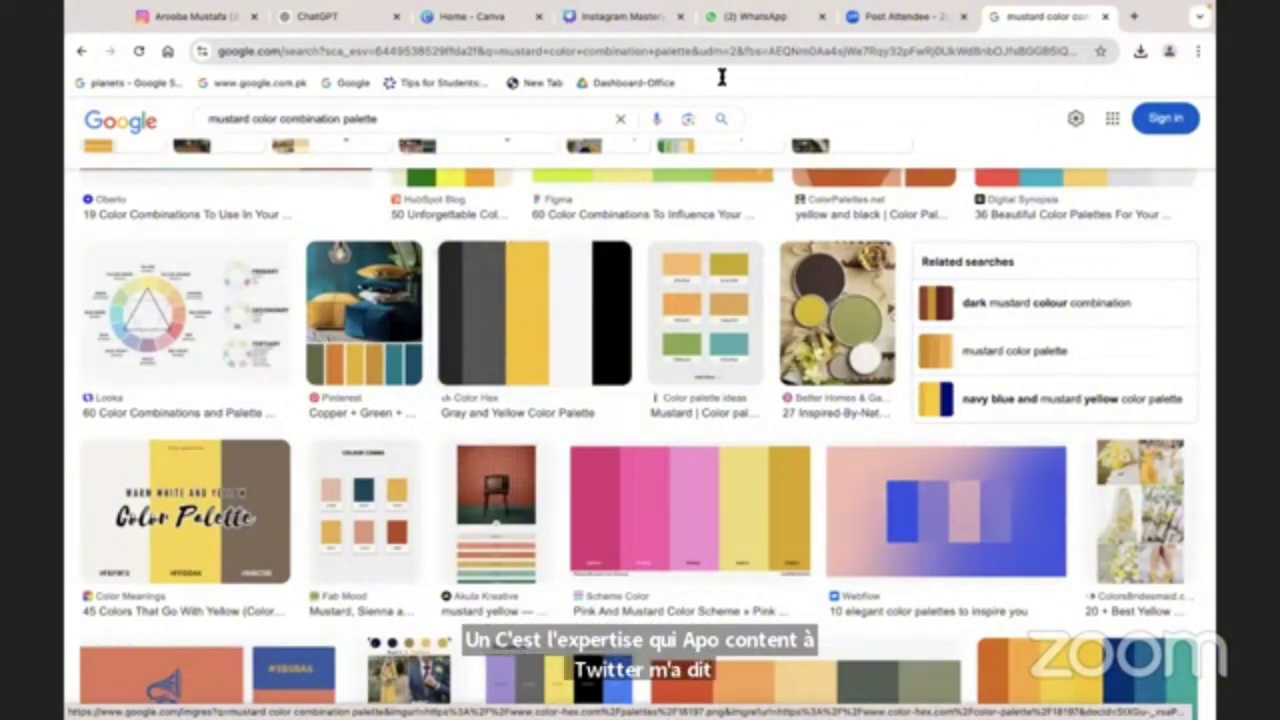
Return to the Instagram profile and review the story highlight covers together with the newest rows of the posts grid.
{"action": "left_click", "coordinate": [170, 40]}
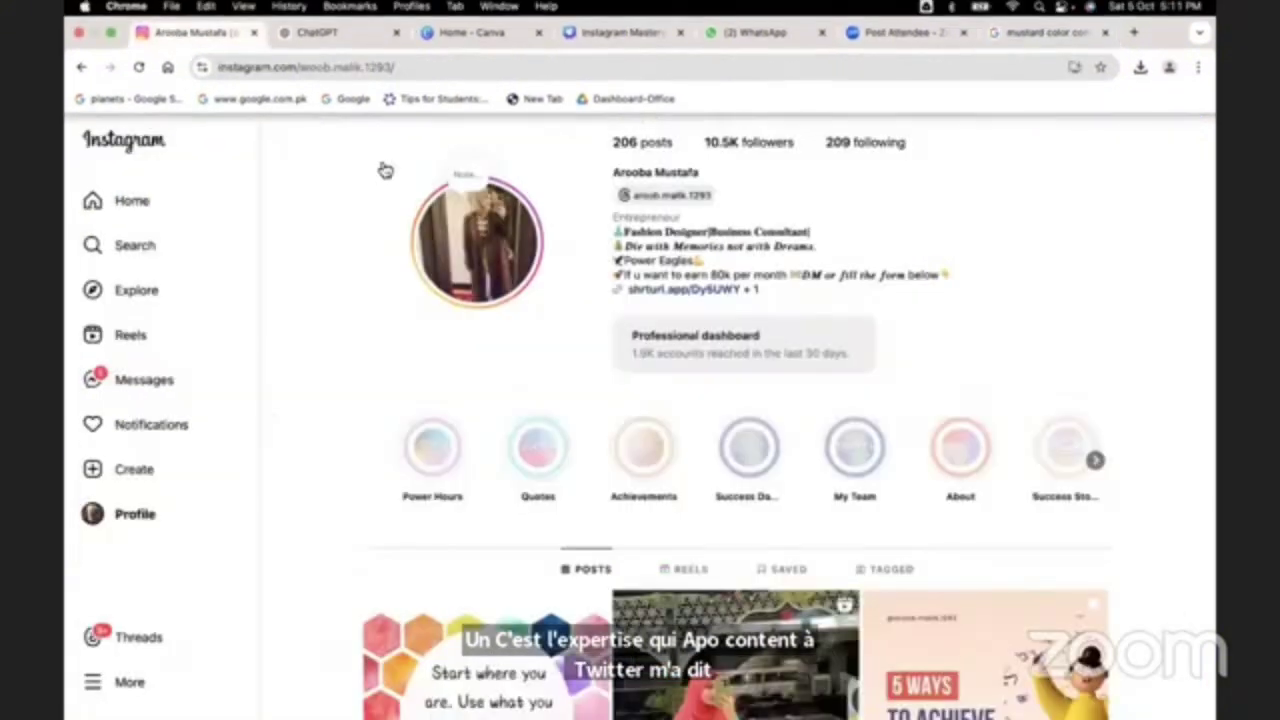
{"action": "scroll", "coordinate": [383, 169], "scroll_direction": "down", "scroll_amount": 3}
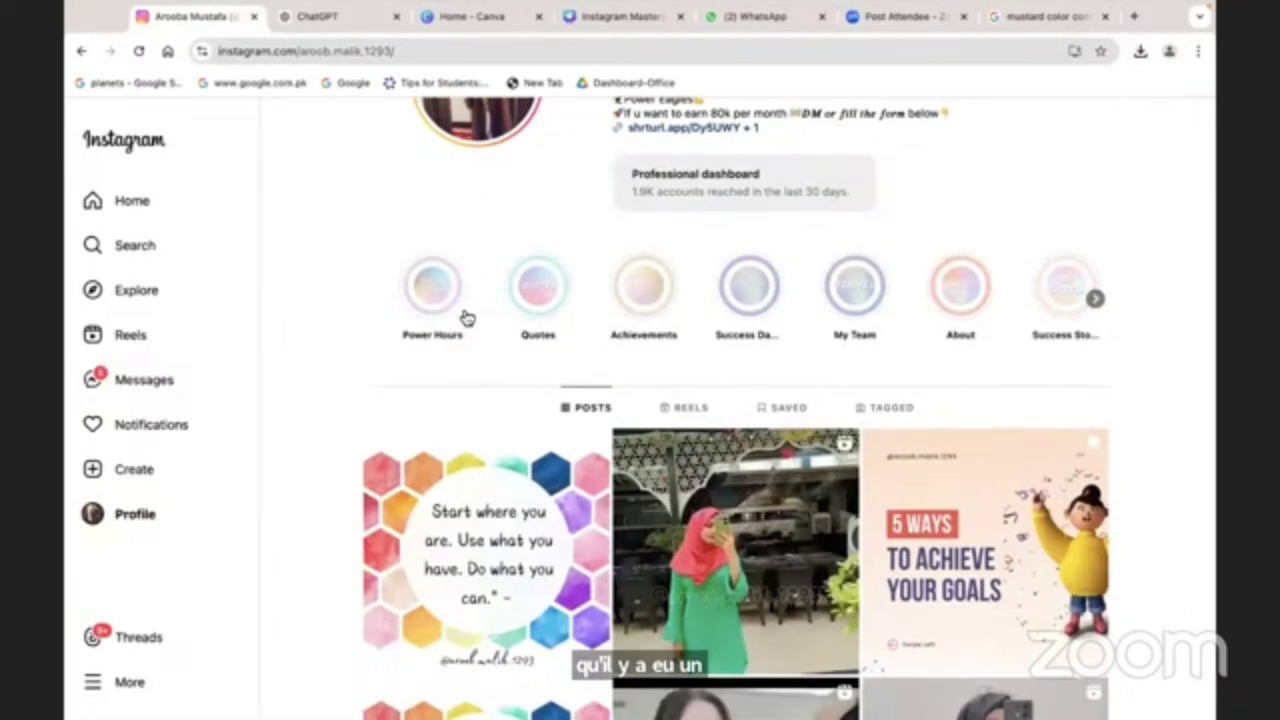
{"action": "scroll", "coordinate": [466, 318], "scroll_direction": "down", "scroll_amount": 4}
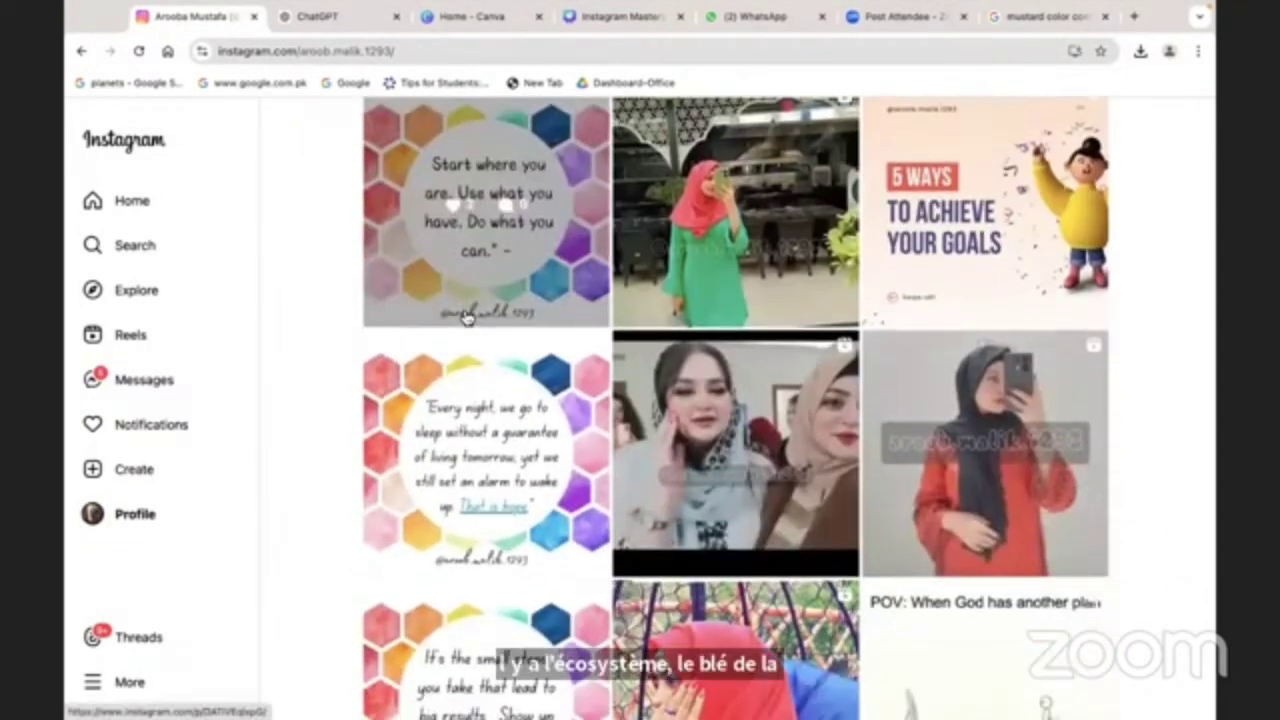
{"action": "scroll", "coordinate": [551, 340], "scroll_direction": "up", "scroll_amount": 3}
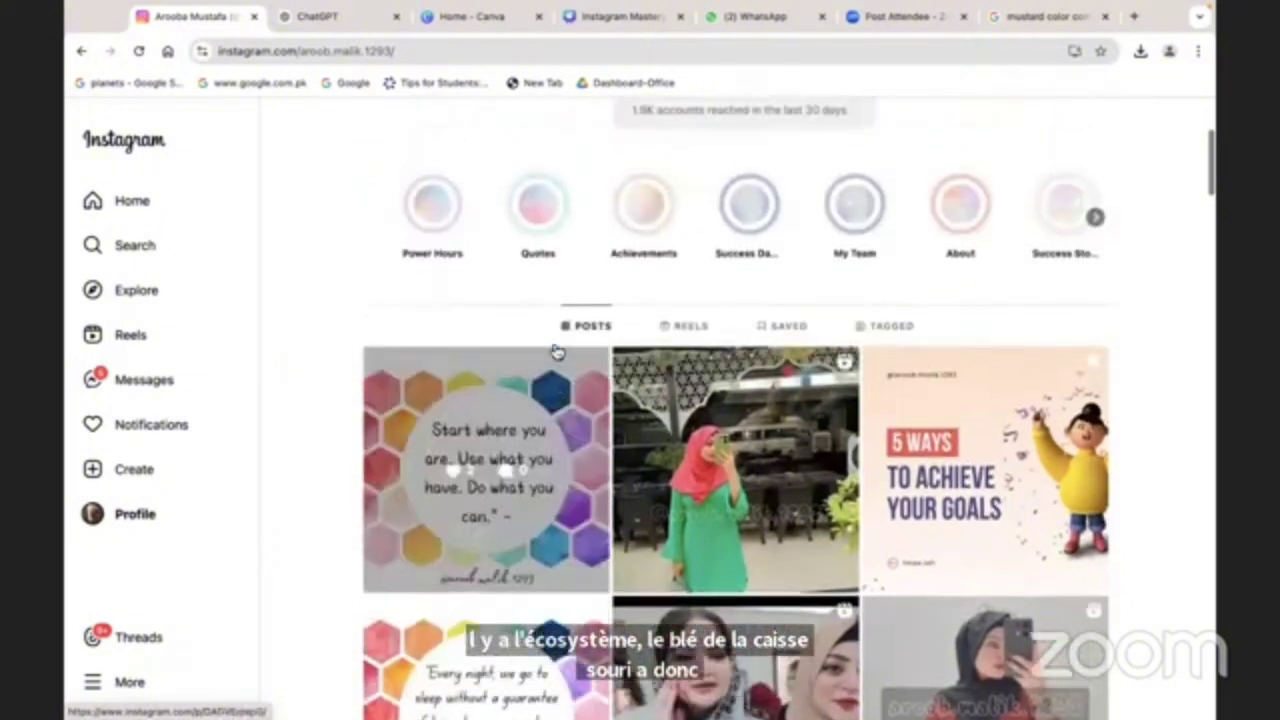
{"action": "scroll", "coordinate": [555, 346], "scroll_direction": "down", "scroll_amount": 4}
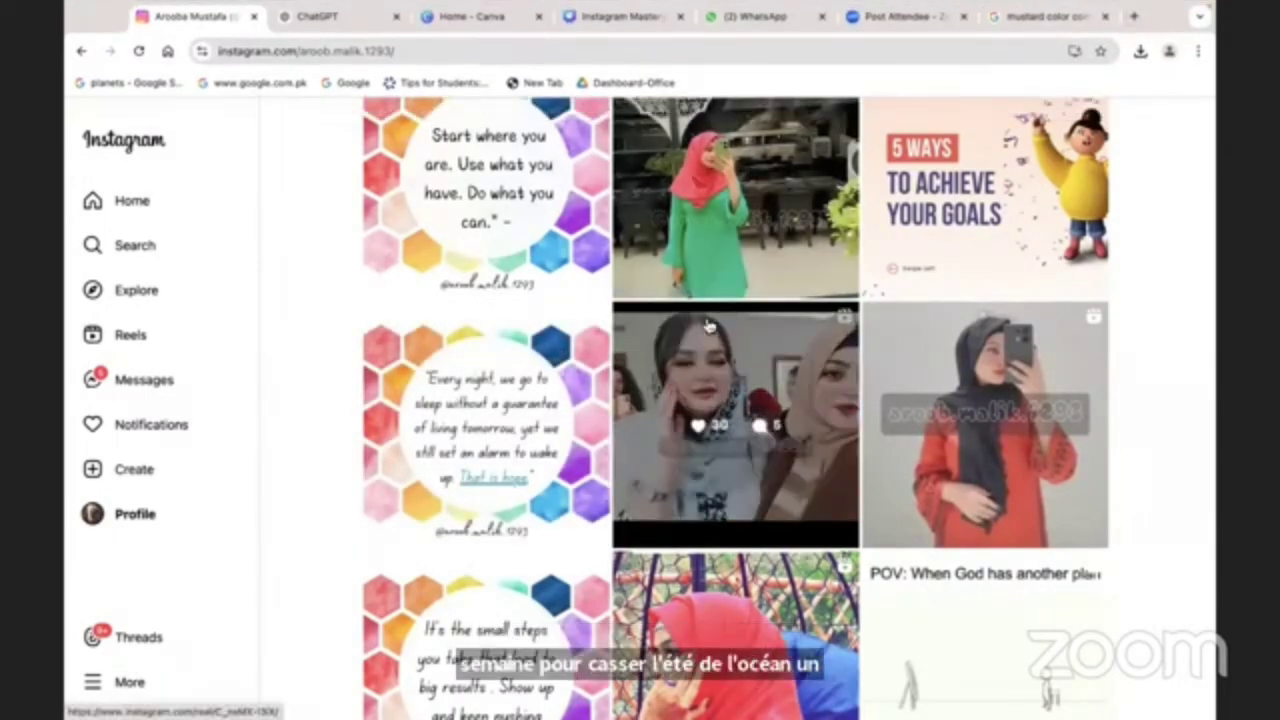
{"action": "scroll", "coordinate": [707, 326], "scroll_direction": "down", "scroll_amount": 5}
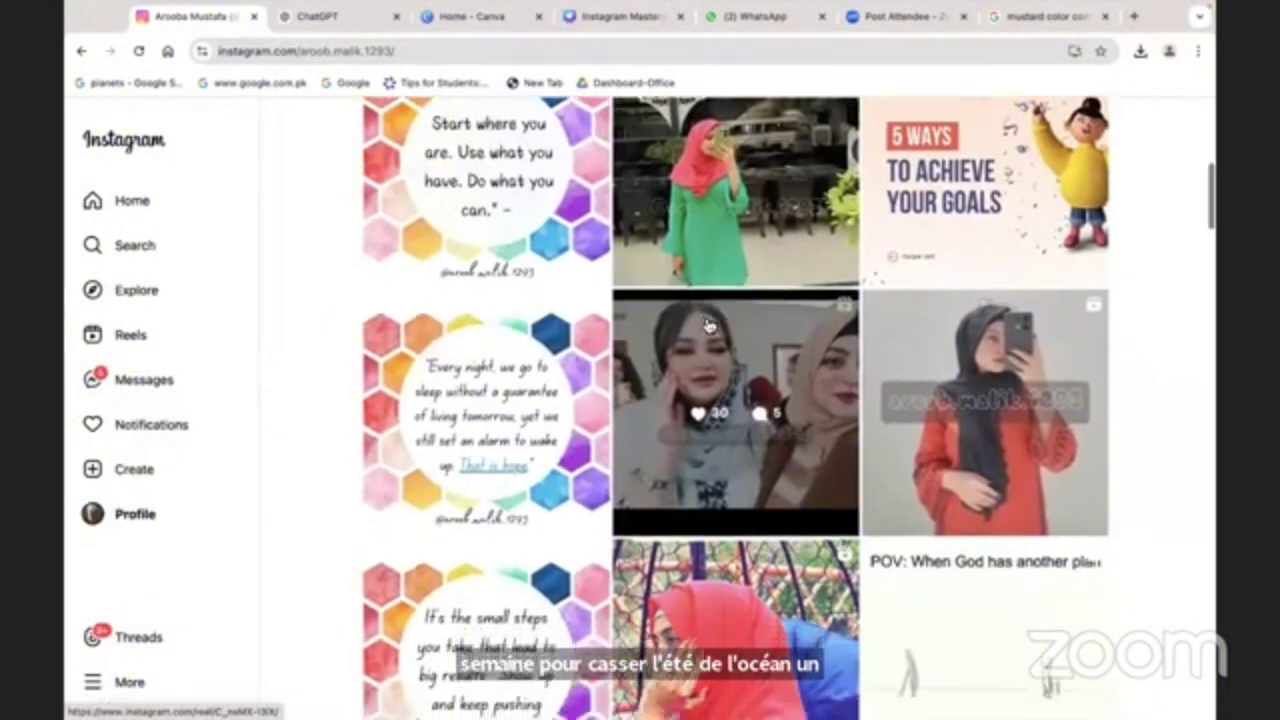
Examine the older "The Path to Success" quote posts and how they alternate with photos in the grid.
{"action": "scroll", "coordinate": [707, 326], "scroll_direction": "down", "scroll_amount": 6}
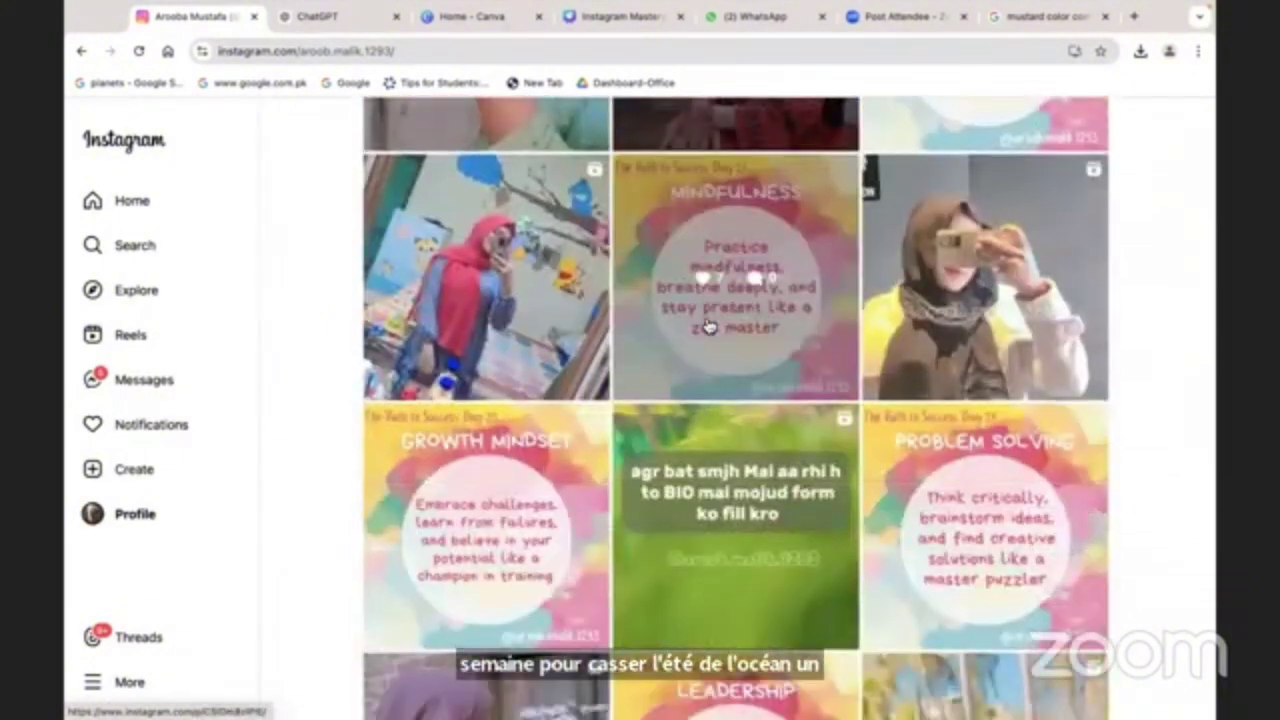
{"action": "scroll", "coordinate": [707, 326], "scroll_direction": "down", "scroll_amount": 2}
{"action": "scroll", "coordinate": [707, 326], "scroll_direction": "down", "scroll_amount": 3}
{"action": "scroll", "coordinate": [718, 368], "scroll_direction": "up", "scroll_amount": 1}
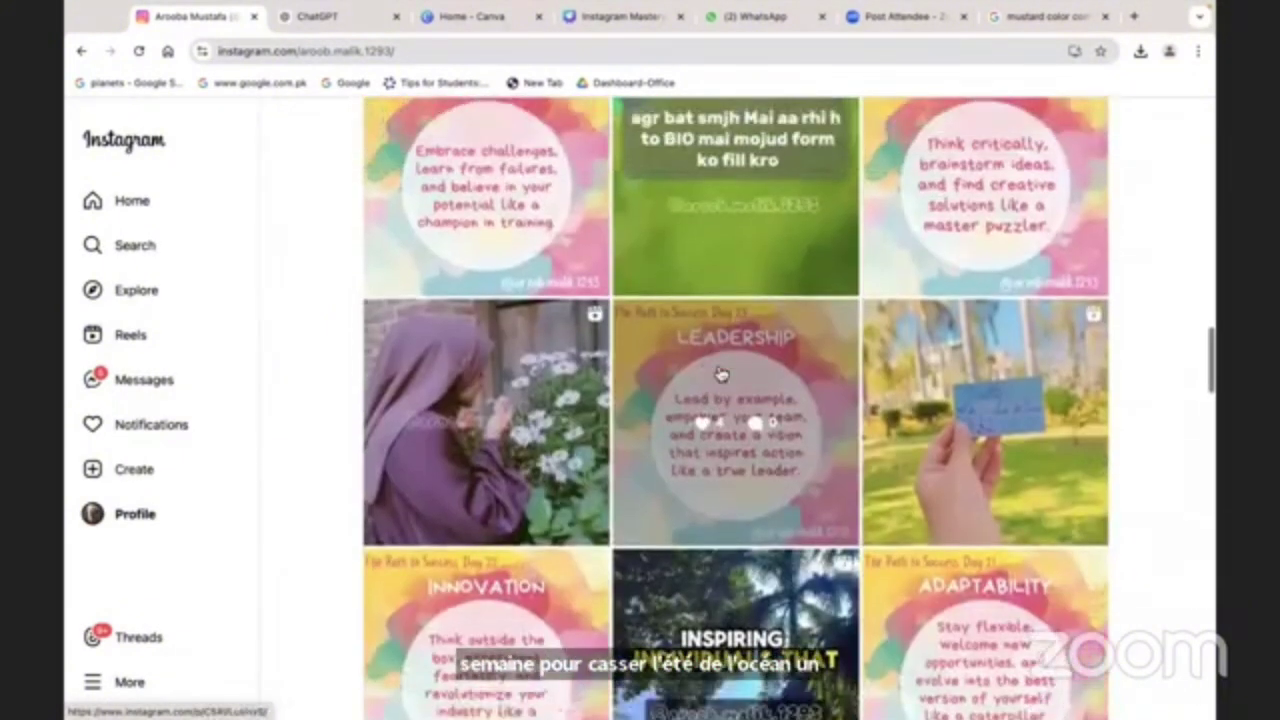
{"action": "scroll", "coordinate": [583, 378], "scroll_direction": "up", "scroll_amount": 1}
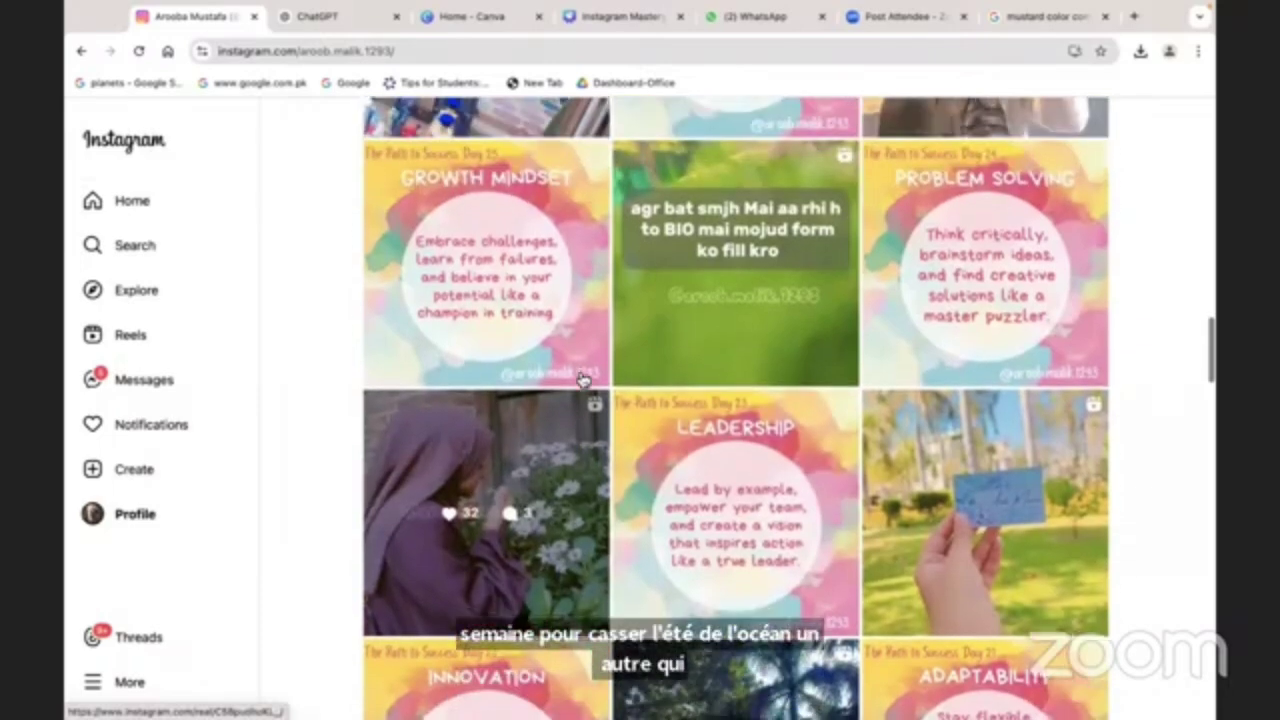
{"action": "scroll", "coordinate": [583, 378], "scroll_direction": "down", "scroll_amount": 2}
{"action": "scroll", "coordinate": [583, 378], "scroll_direction": "up", "scroll_amount": 2}
{"action": "scroll", "coordinate": [584, 379], "scroll_direction": "down", "scroll_amount": 10}
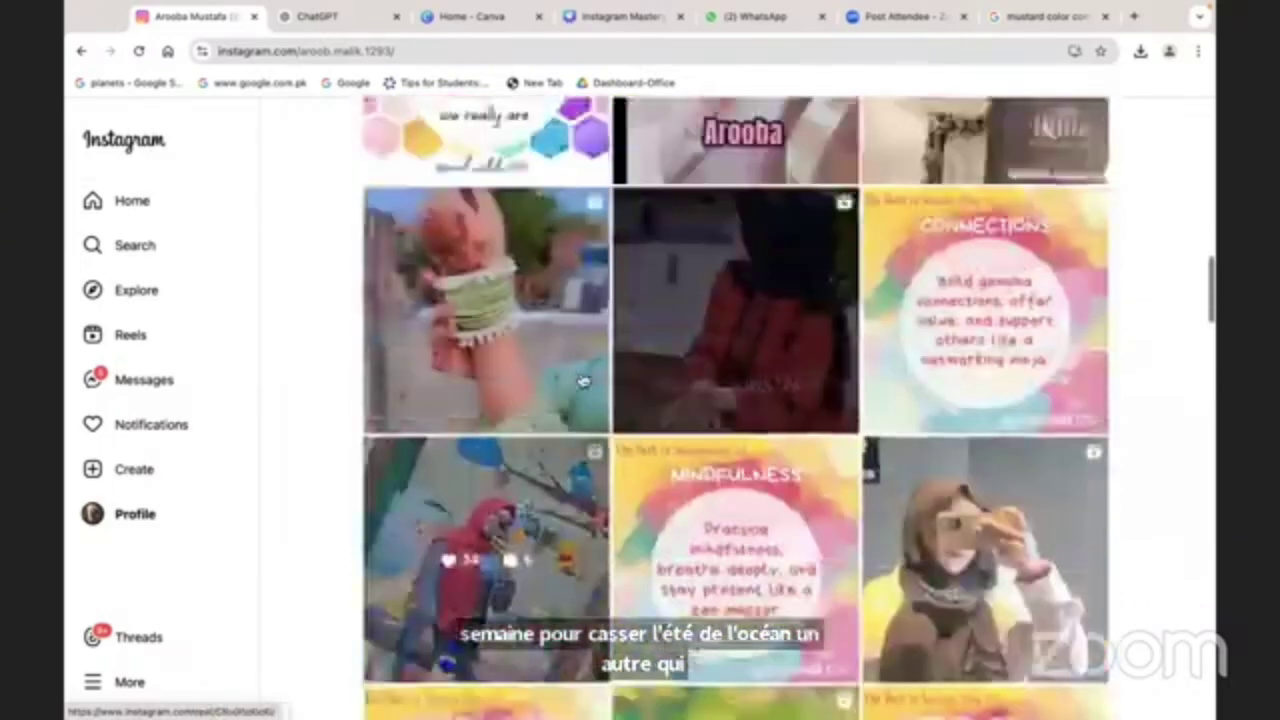
Review the column of hexagon-patterned quote posts up to the newest row of the feed.
{"action": "scroll", "coordinate": [585, 380], "scroll_direction": "up", "scroll_amount": 4}
{"action": "scroll", "coordinate": [583, 379], "scroll_direction": "up", "scroll_amount": 3}
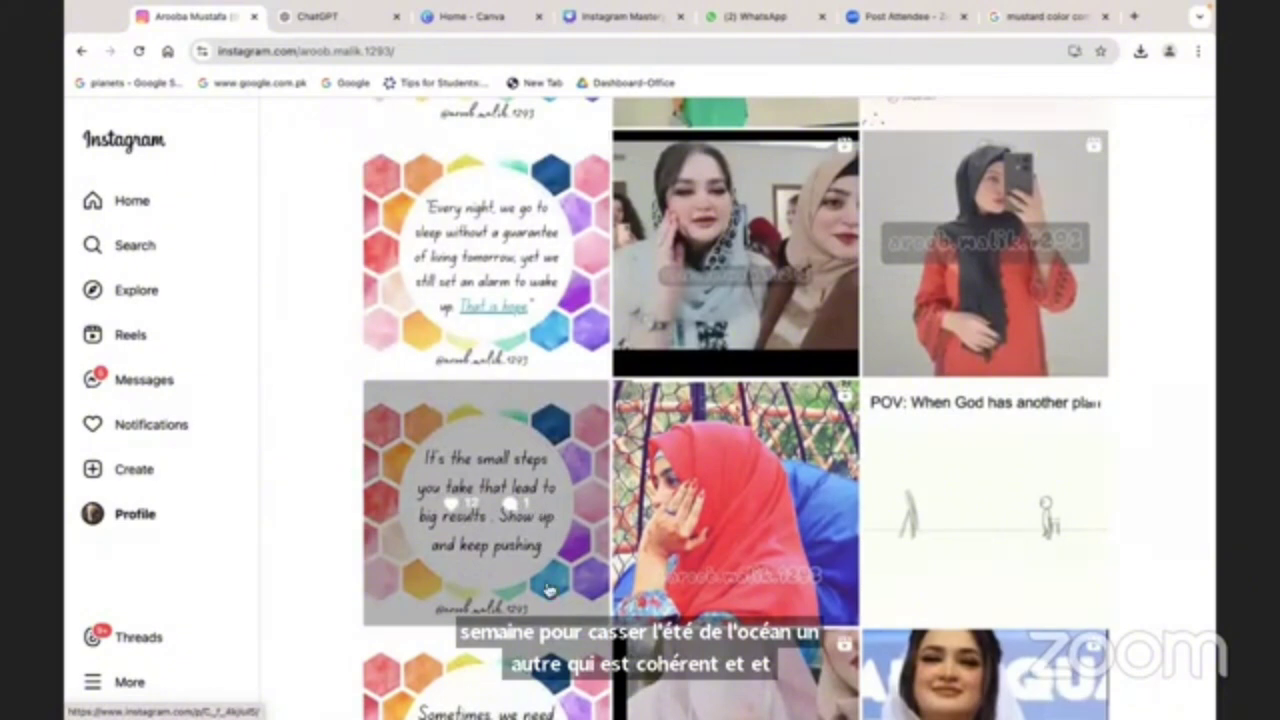
{"action": "scroll", "coordinate": [548, 590], "scroll_direction": "down", "scroll_amount": 1}
{"action": "scroll", "coordinate": [650, 540], "scroll_direction": "down", "scroll_amount": 1}
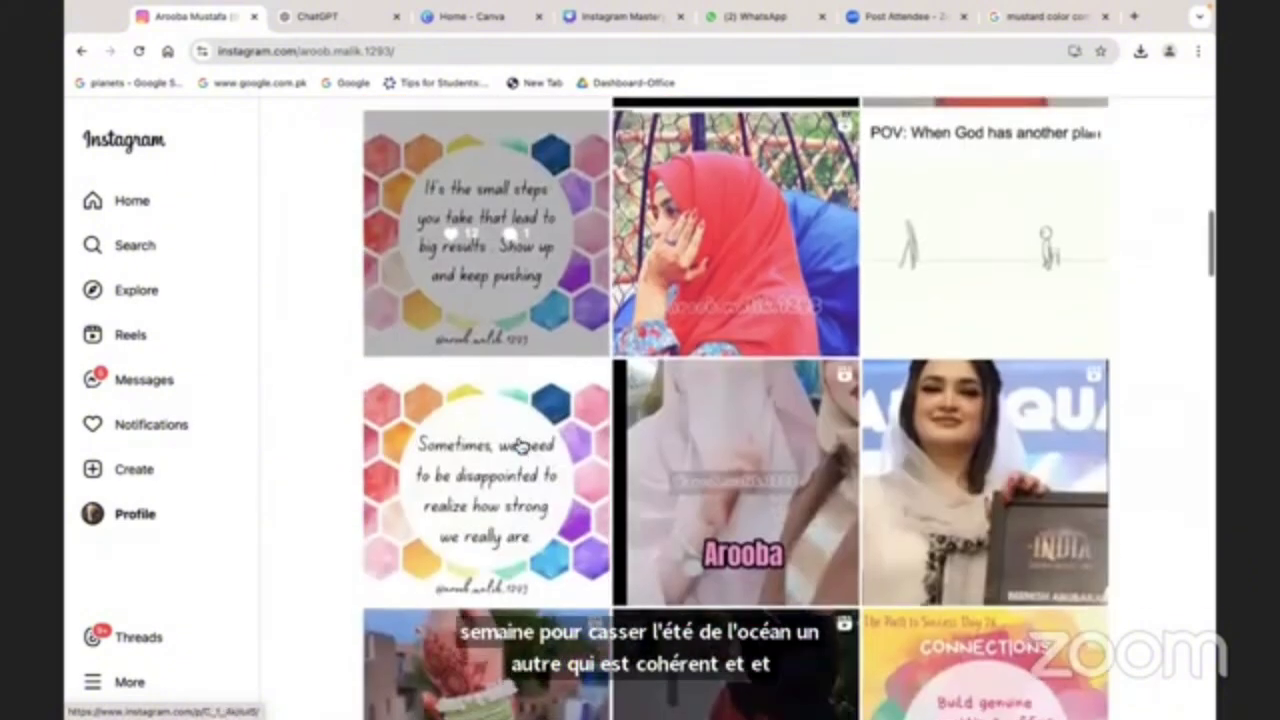
{"action": "scroll", "coordinate": [710, 513], "scroll_direction": "up", "scroll_amount": 5}
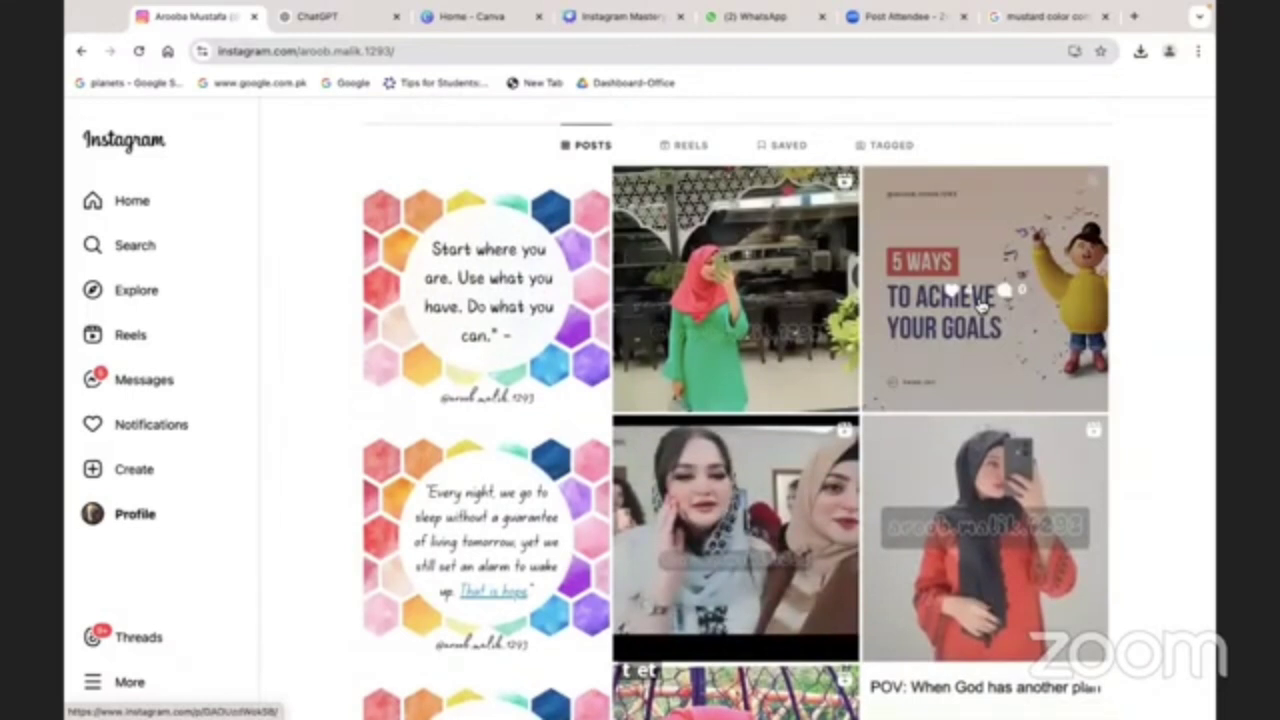
Close the mustard palette results and search Google in a new tab for "instagram tiles design".
{"action": "left_click", "coordinate": [1104, 36]}
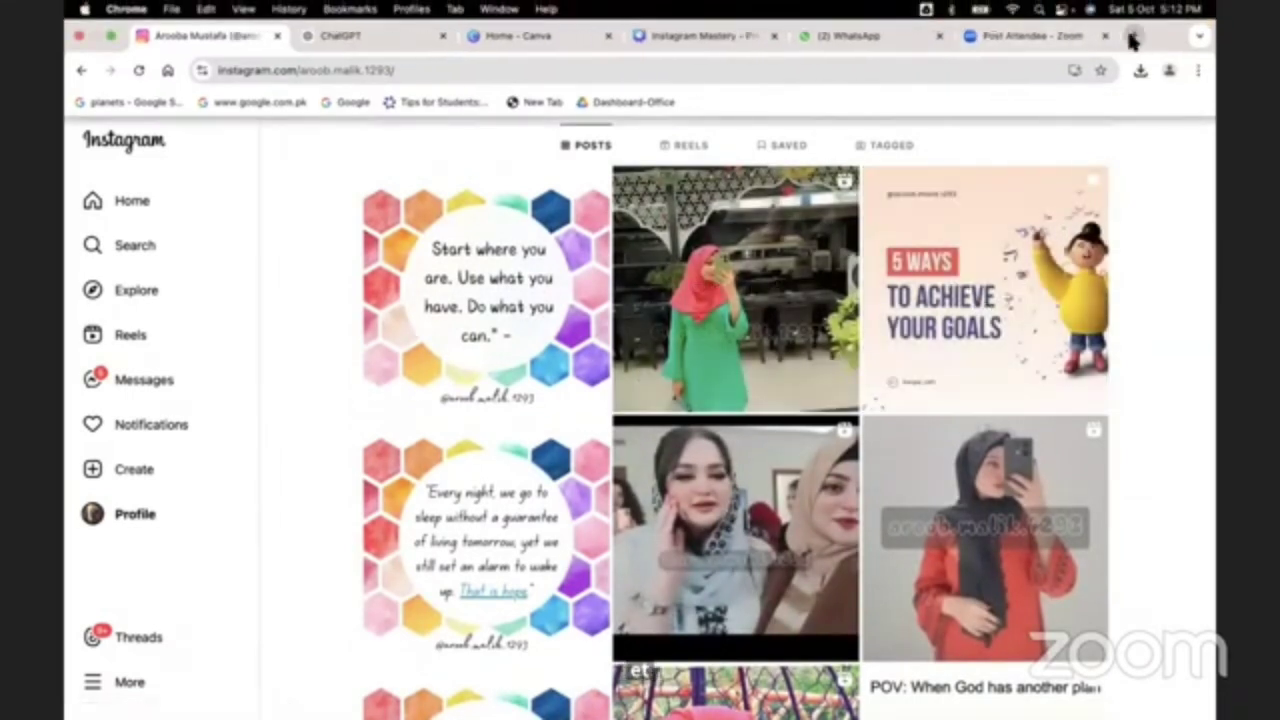
{"action": "left_click", "coordinate": [1128, 37]}
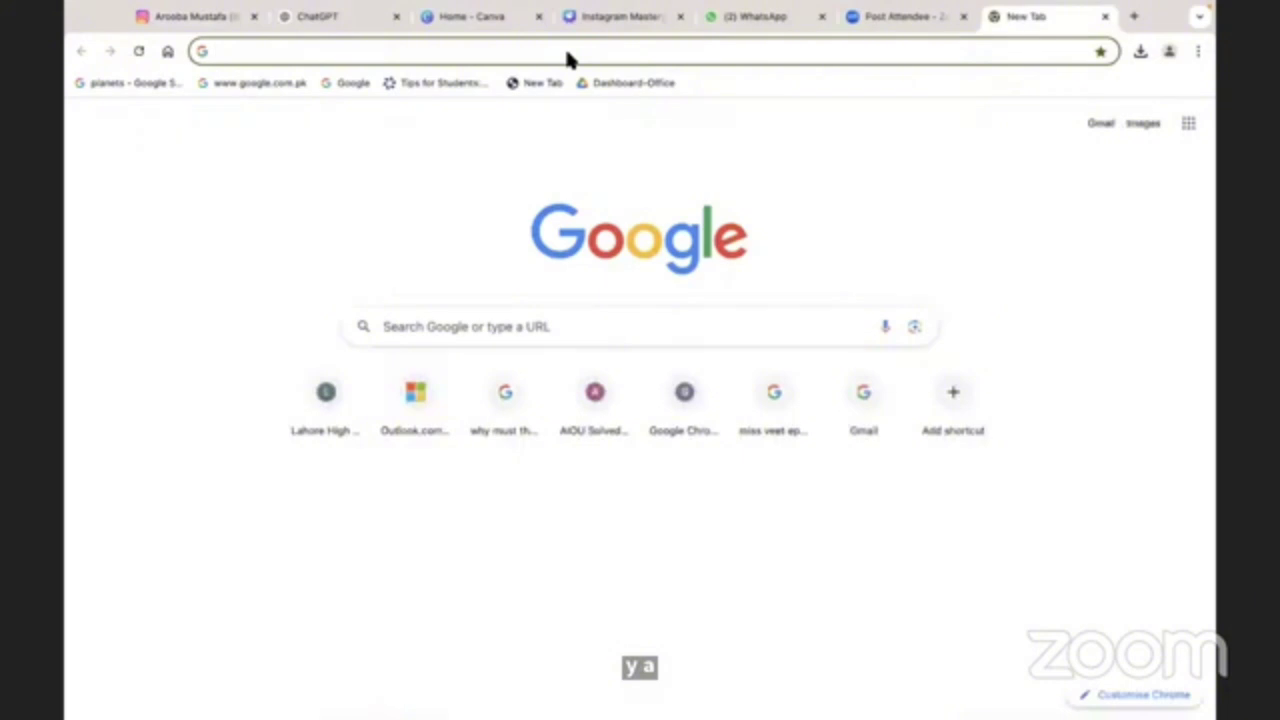
{"action": "type", "text": "inst"}
{"action": "key", "text": "BackSpace"}
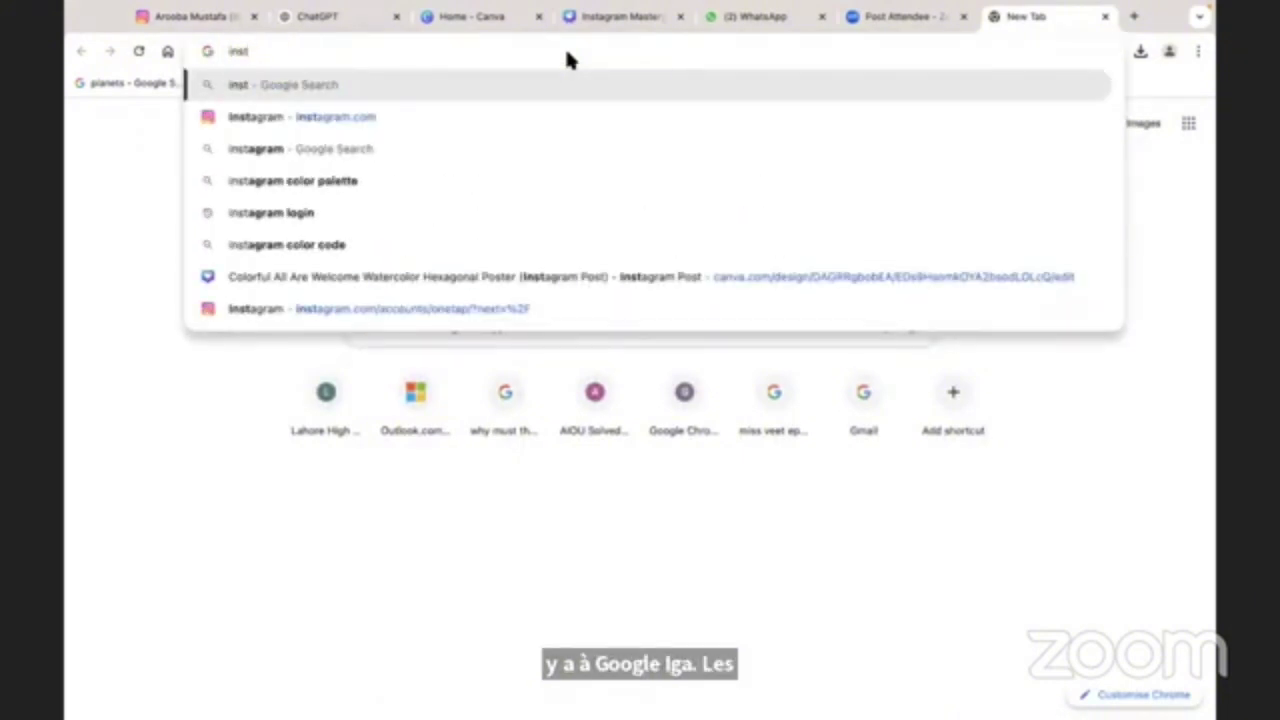
{"action": "type", "text": "a"}
{"action": "key", "text": "BackSpace"}
{"action": "type", "text": "tile"}
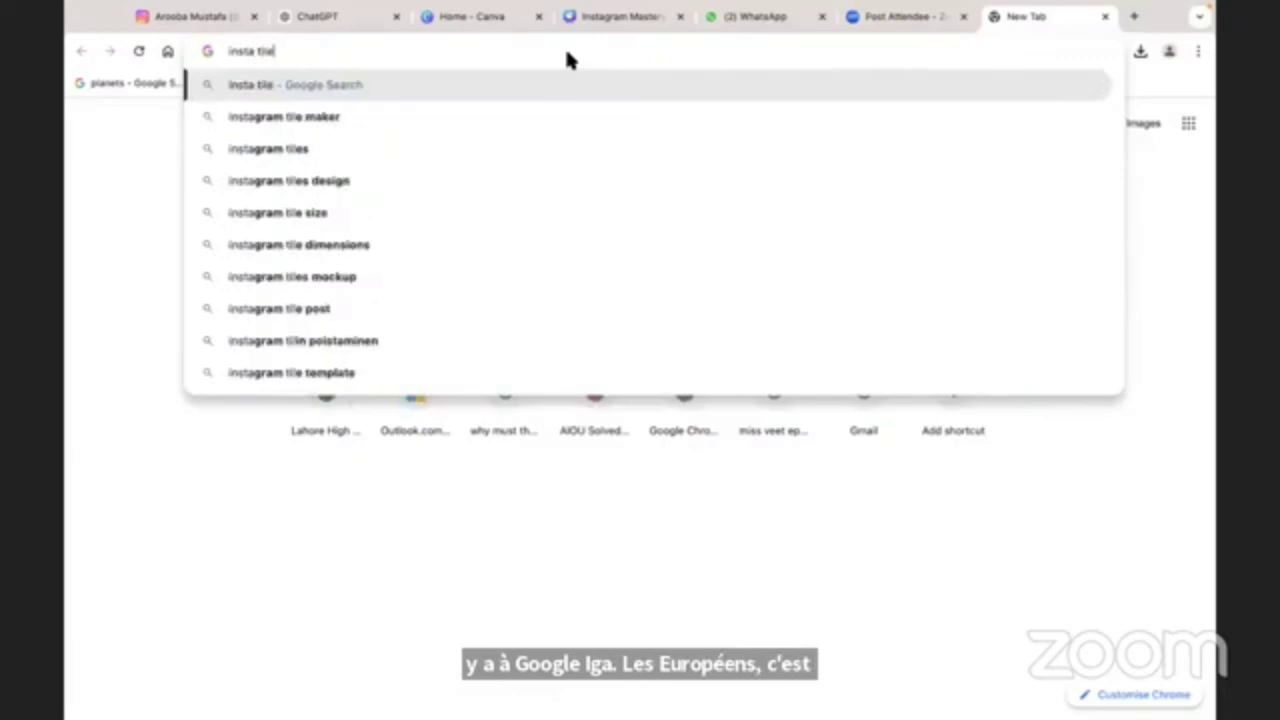
{"action": "key", "text": "Down"}
{"action": "key", "text": "Down"}
{"action": "key", "text": "Down"}
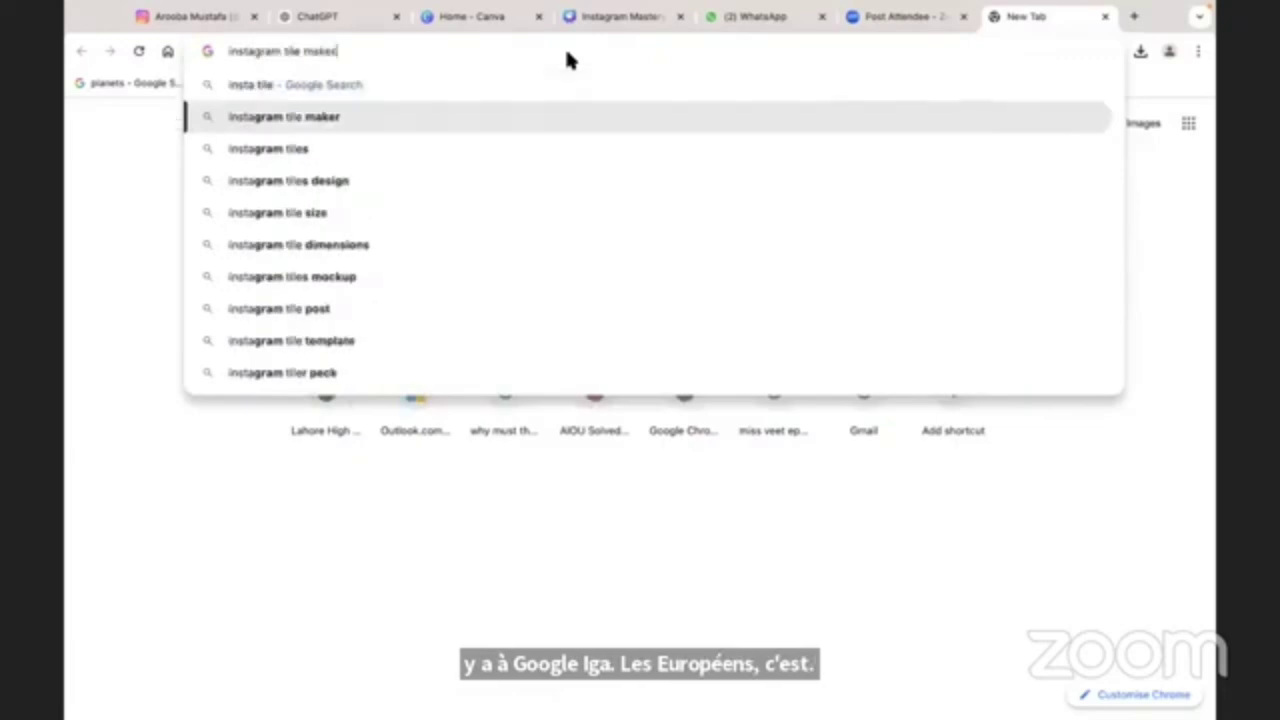
{"action": "key", "text": "Return"}
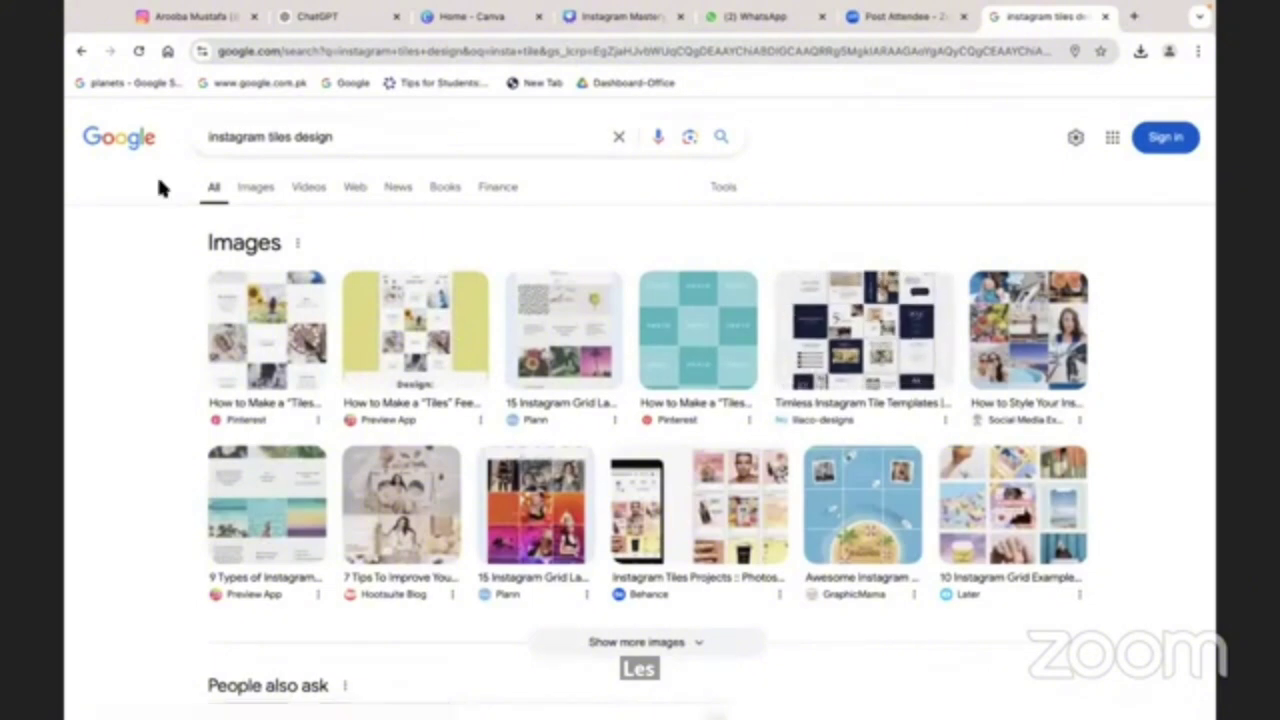
Show the image results for the tiles search and open the Preview App grid layout with alternating photo and text rows.
{"action": "left_click", "coordinate": [257, 189]}
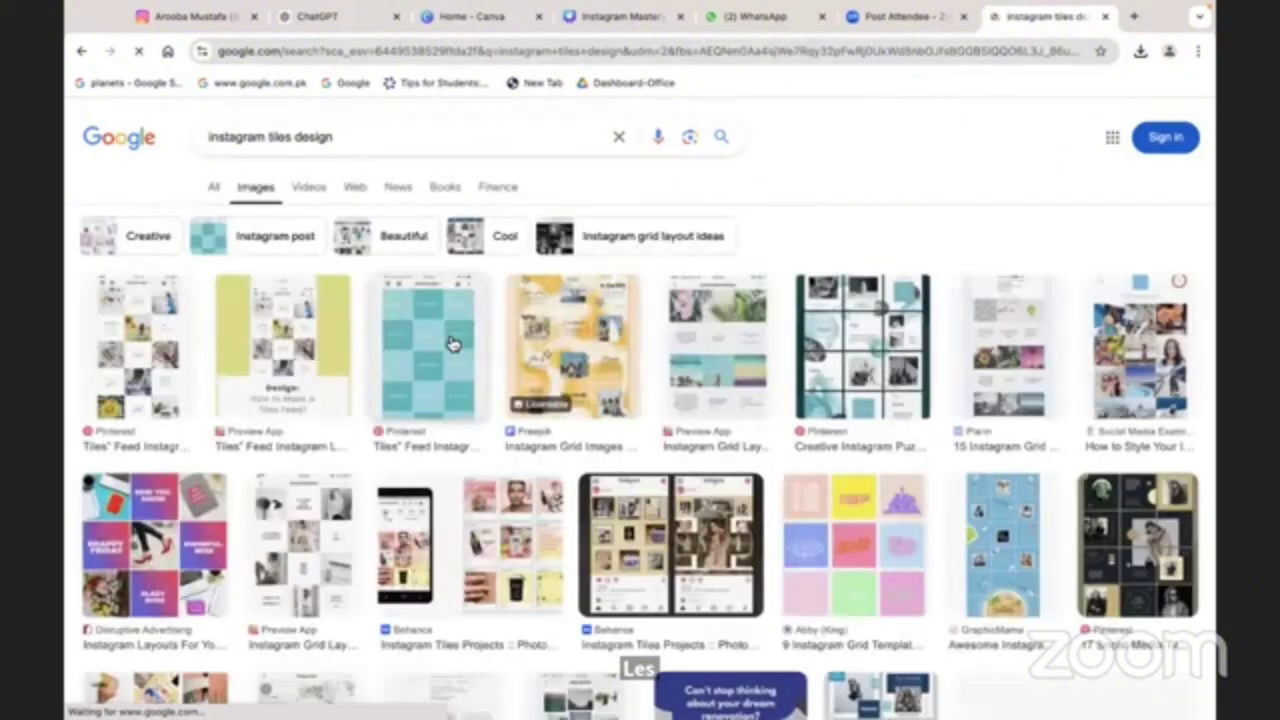
{"action": "scroll", "coordinate": [453, 344], "scroll_direction": "down", "scroll_amount": 2}
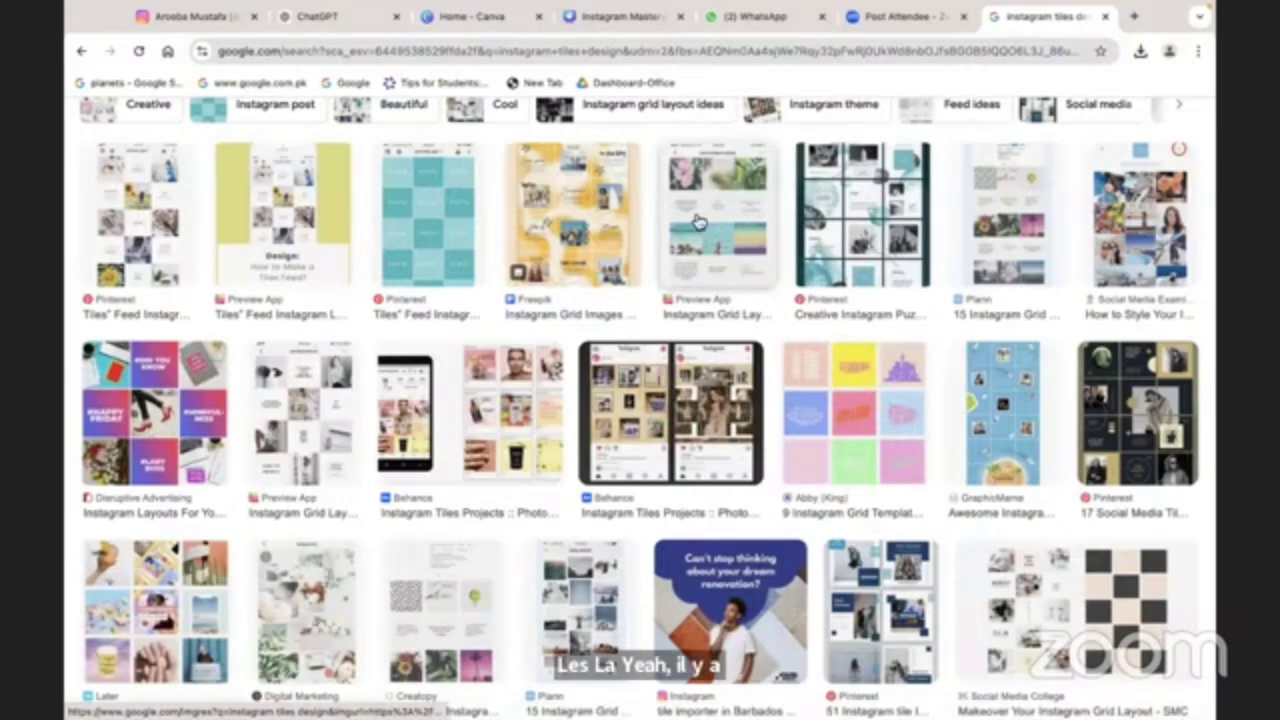
{"action": "left_click", "coordinate": [738, 271]}
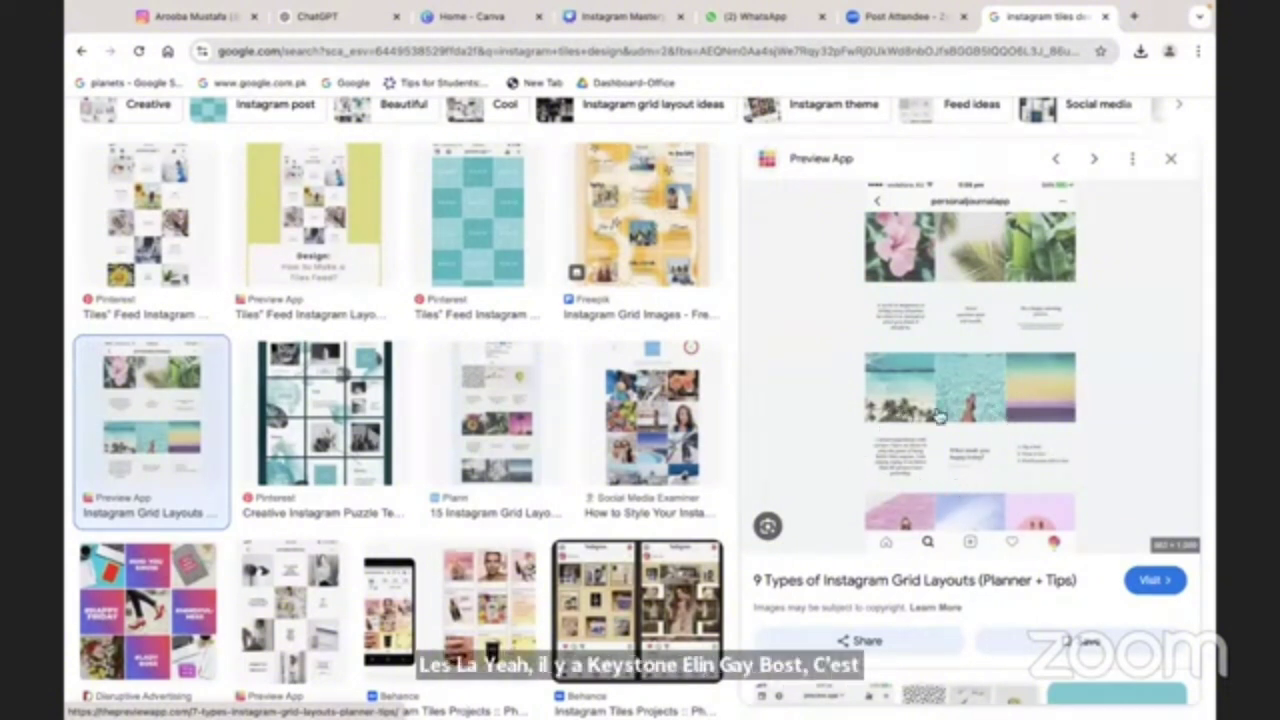
Open the Pinterest "Tiles" feed layout with alternating photos and quotes, and browse further tile design image results.
{"action": "scroll", "coordinate": [940, 416], "scroll_direction": "down", "scroll_amount": 1}
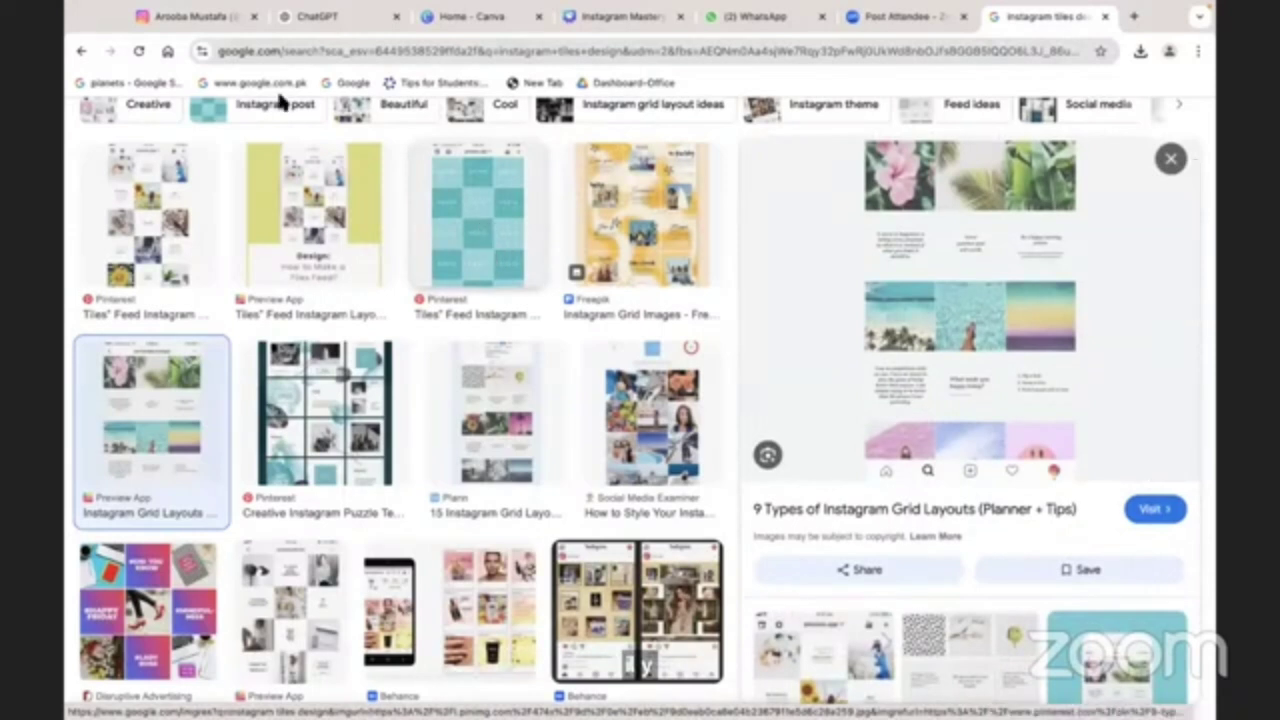
{"action": "left_click", "coordinate": [170, 232]}
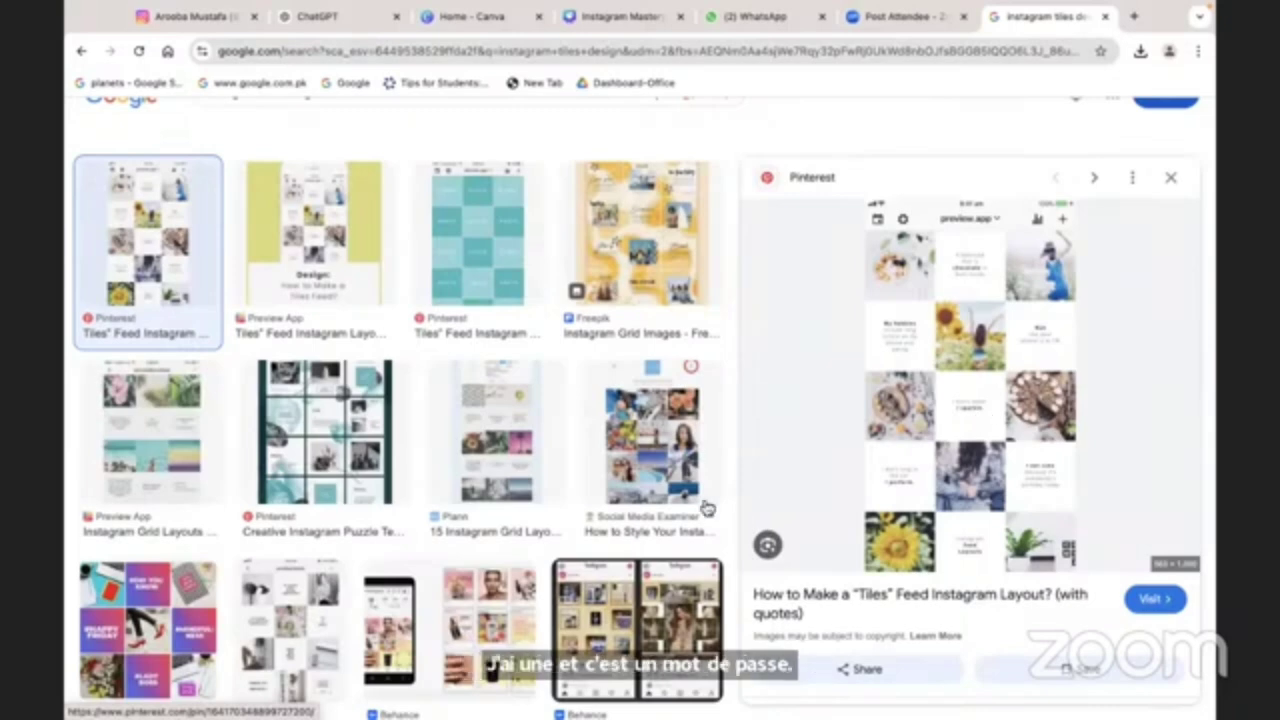
{"action": "scroll", "coordinate": [455, 393], "scroll_direction": "down", "scroll_amount": 5}
{"action": "scroll", "coordinate": [455, 393], "scroll_direction": "down", "scroll_amount": 4}
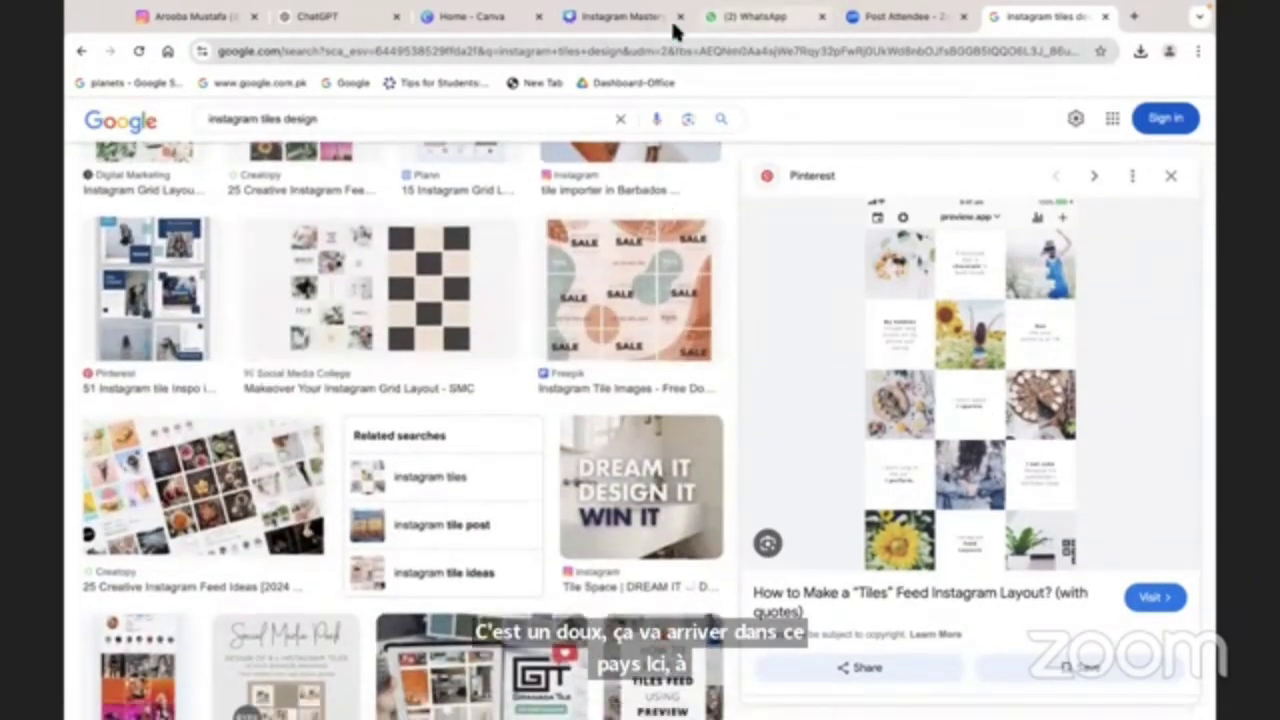
Switch to the Instagram profile and review its bio, highlights and newest rows of hexagon quotes and photos.
{"action": "left_click", "coordinate": [152, 17]}
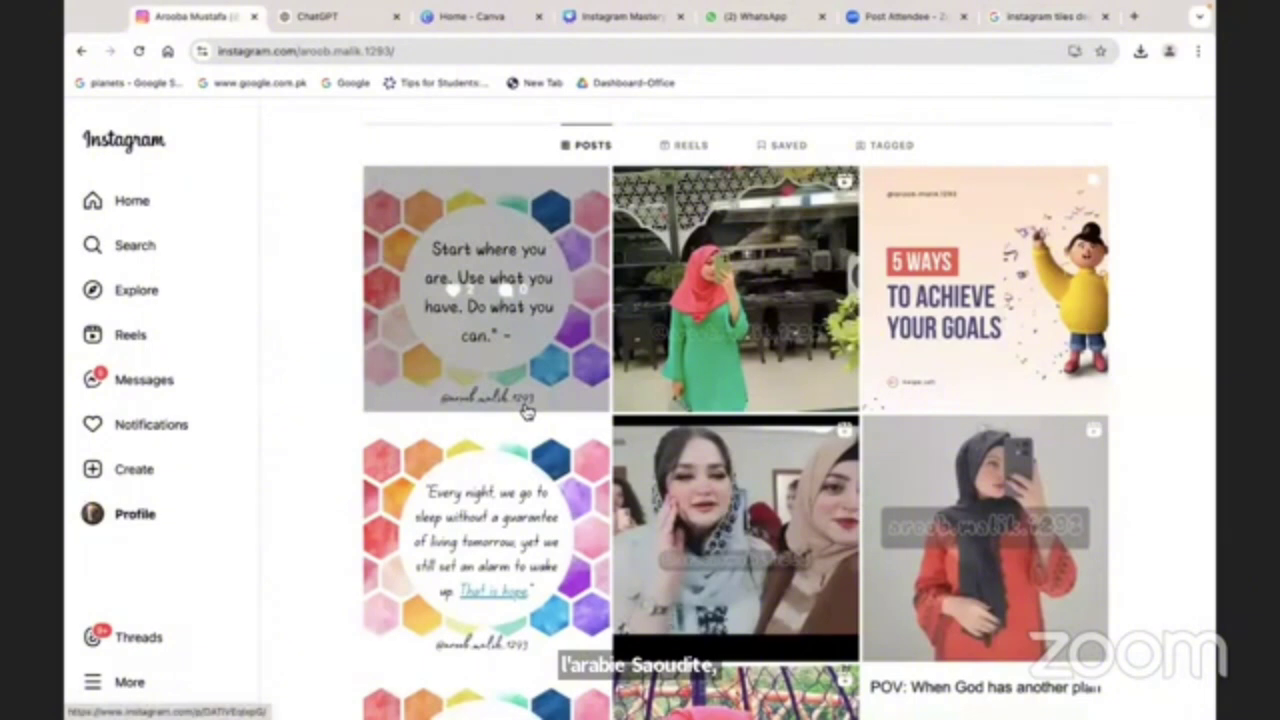
{"action": "scroll", "coordinate": [524, 410], "scroll_direction": "up", "scroll_amount": 3}
{"action": "scroll", "coordinate": [522, 410], "scroll_direction": "up", "scroll_amount": 1}
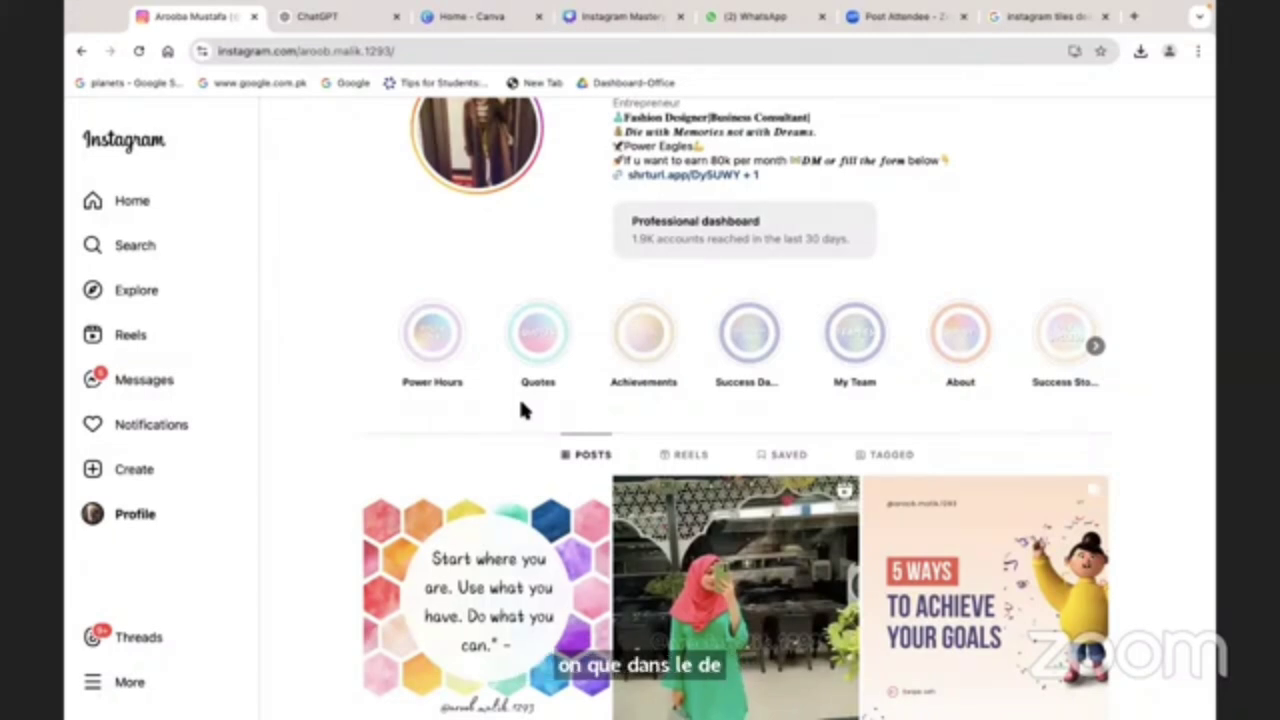
{"action": "scroll", "coordinate": [320, 291], "scroll_direction": "down", "scroll_amount": 3}
{"action": "scroll", "coordinate": [727, 478], "scroll_direction": "down", "scroll_amount": 2}
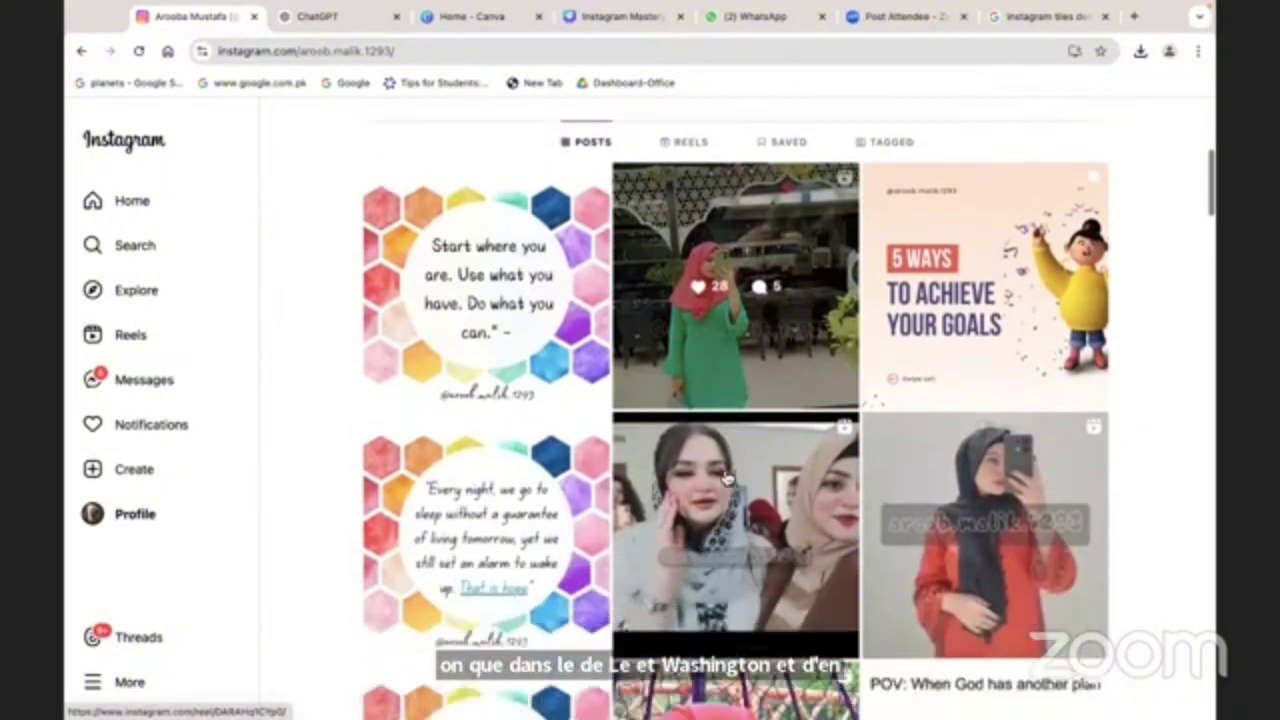
{"action": "scroll", "coordinate": [727, 478], "scroll_direction": "up", "scroll_amount": 6}
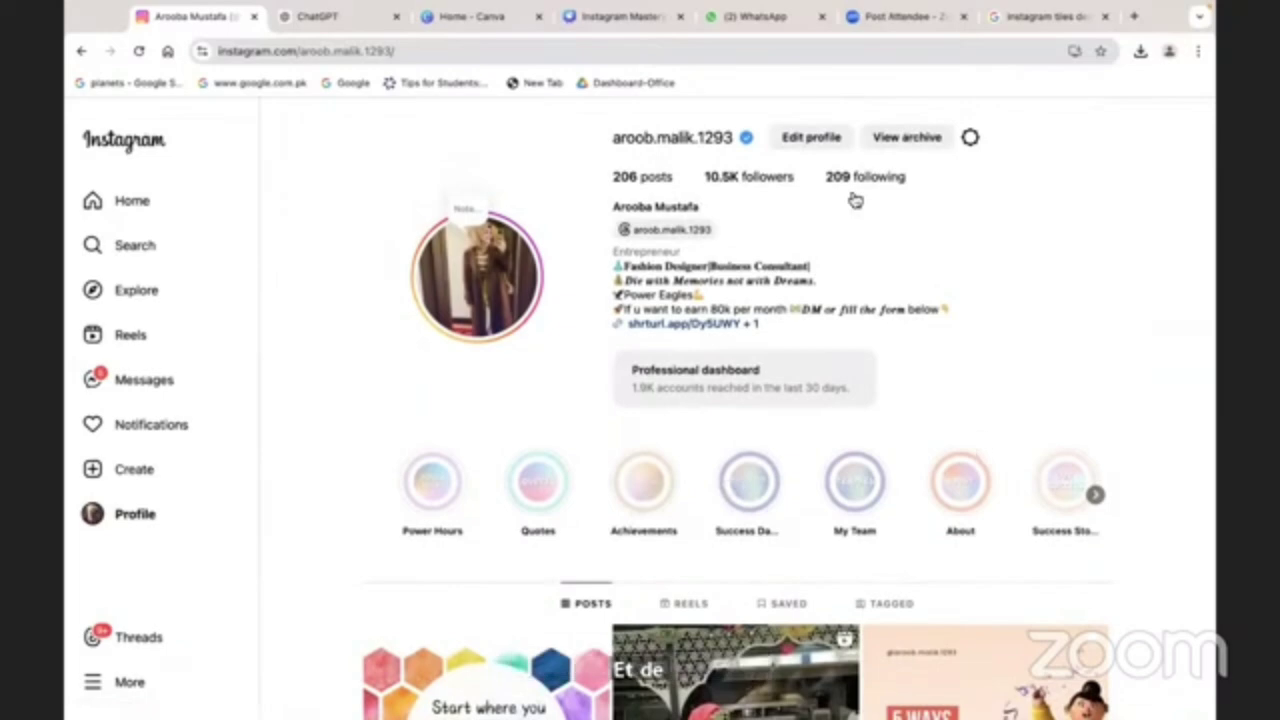
Examine the checkerboard arrangement of "The Path to Success" quote posts and photos further down the Instagram feed.
{"action": "scroll", "coordinate": [851, 197], "scroll_direction": "down", "scroll_amount": 5}
{"action": "scroll", "coordinate": [855, 300], "scroll_direction": "down", "scroll_amount": 10}
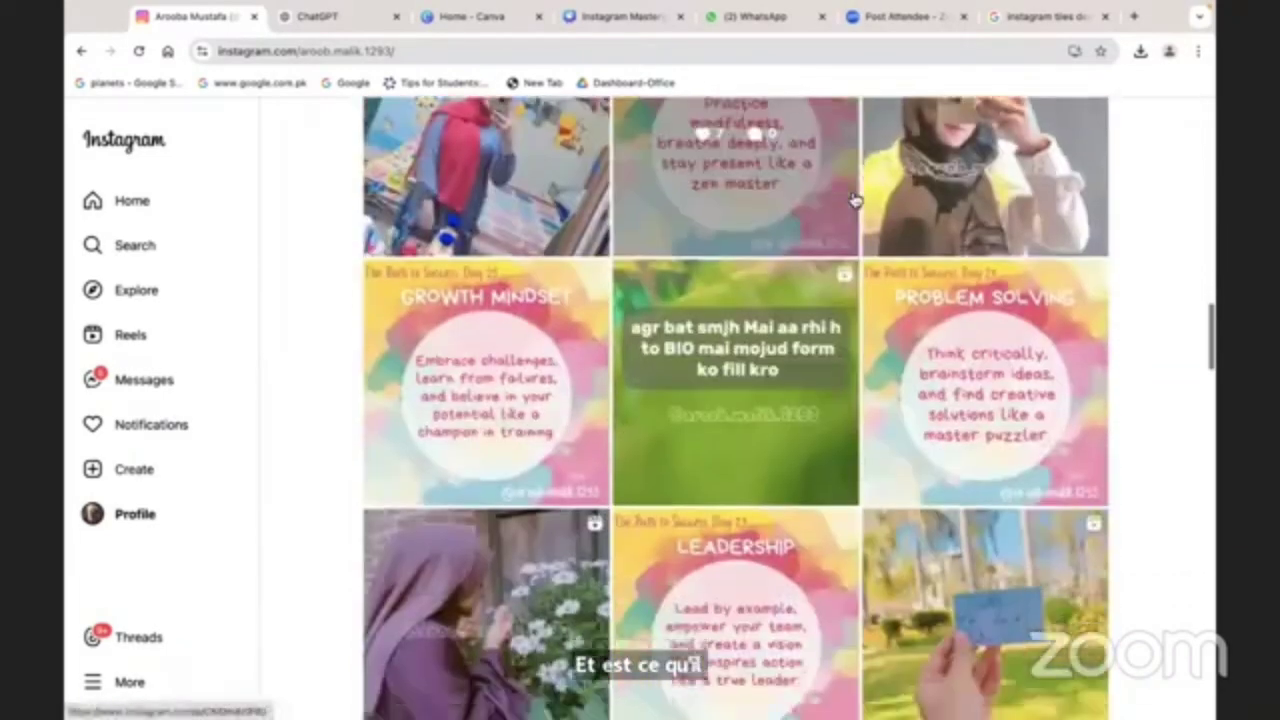
{"action": "scroll", "coordinate": [857, 388], "scroll_direction": "down", "scroll_amount": 1}
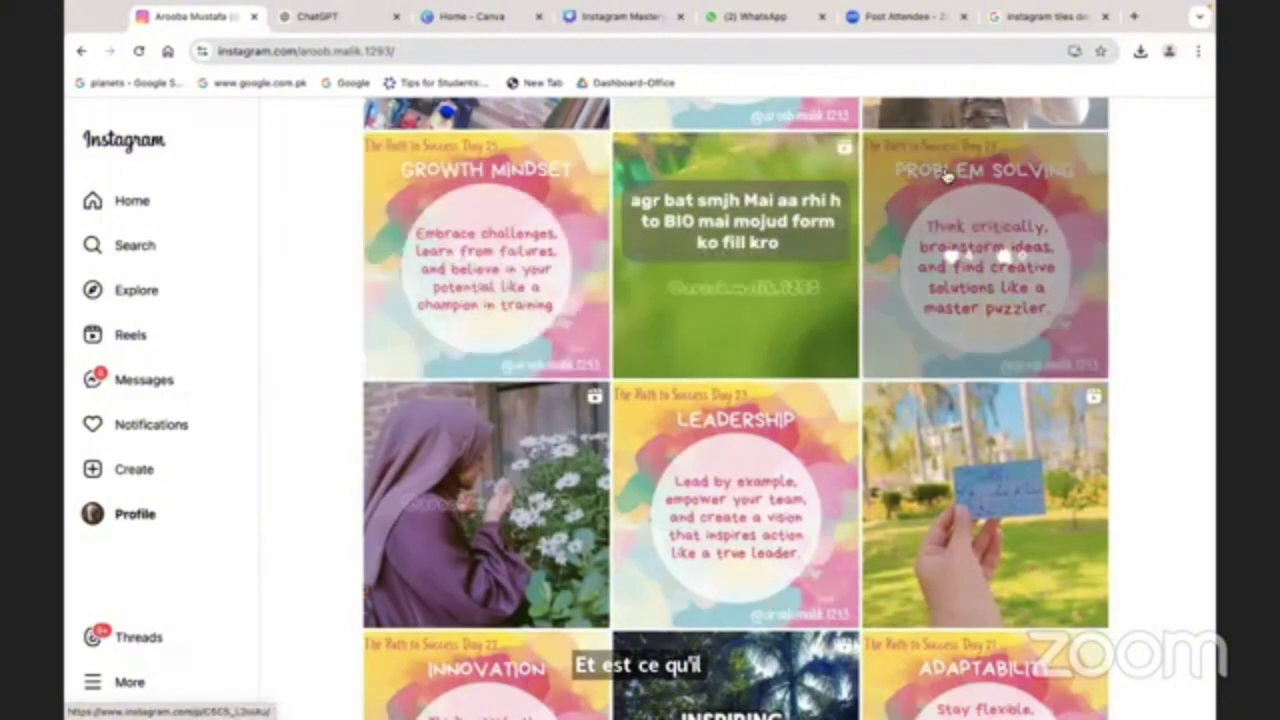
{"action": "scroll", "coordinate": [758, 488], "scroll_direction": "down", "scroll_amount": 2}
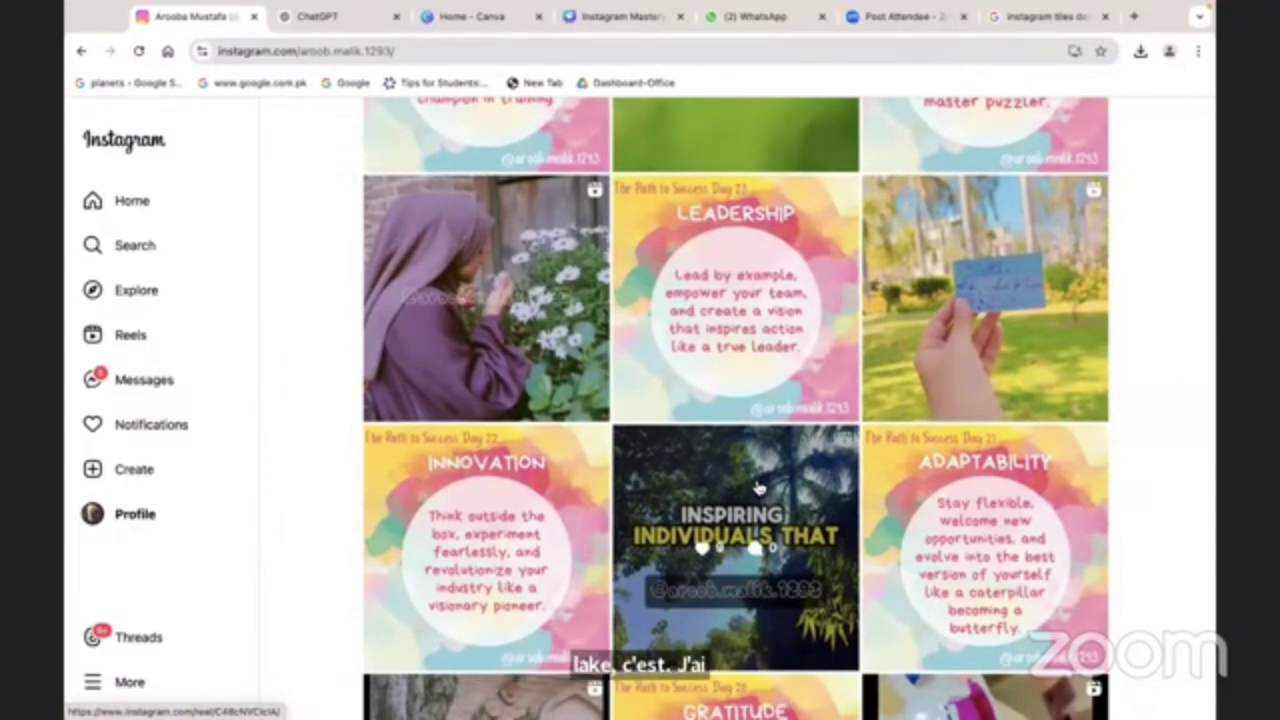
{"action": "scroll", "coordinate": [800, 404], "scroll_direction": "down", "scroll_amount": 1}
{"action": "scroll", "coordinate": [800, 403], "scroll_direction": "down", "scroll_amount": 1}
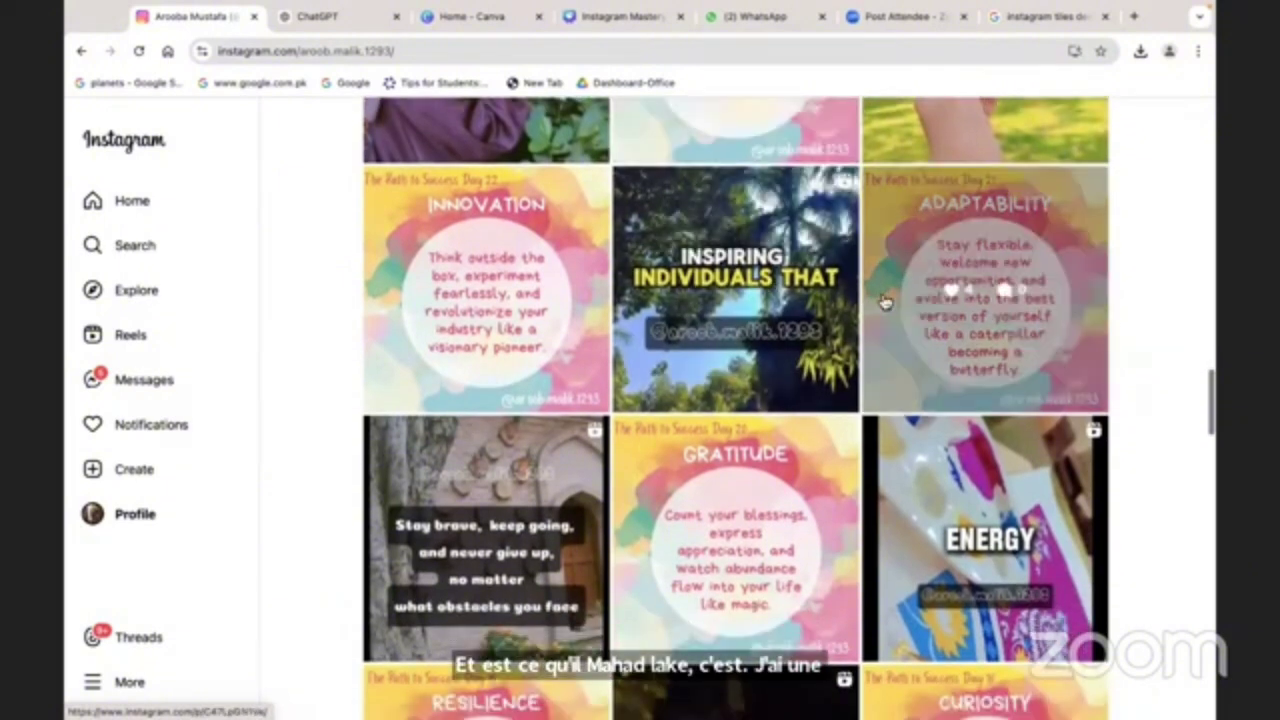
{"action": "scroll", "coordinate": [450, 431], "scroll_direction": "down", "scroll_amount": 2}
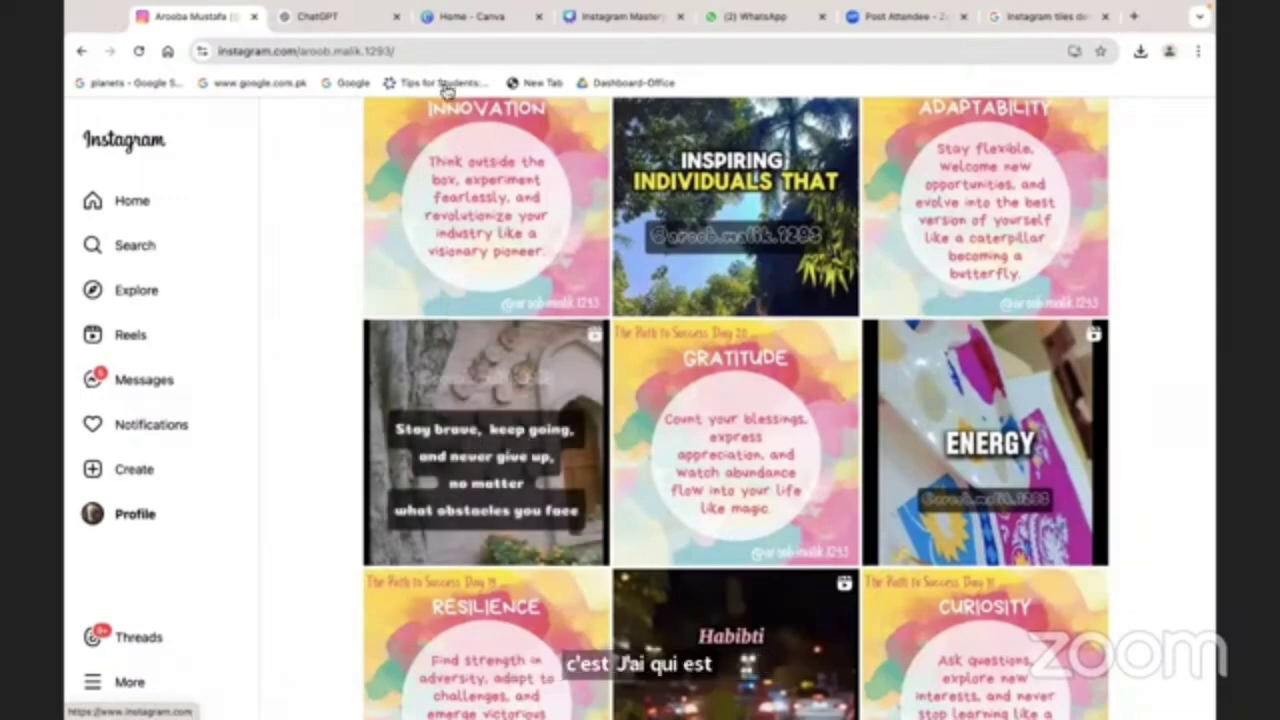
{"action": "scroll", "coordinate": [450, 157], "scroll_direction": "up", "scroll_amount": 1}
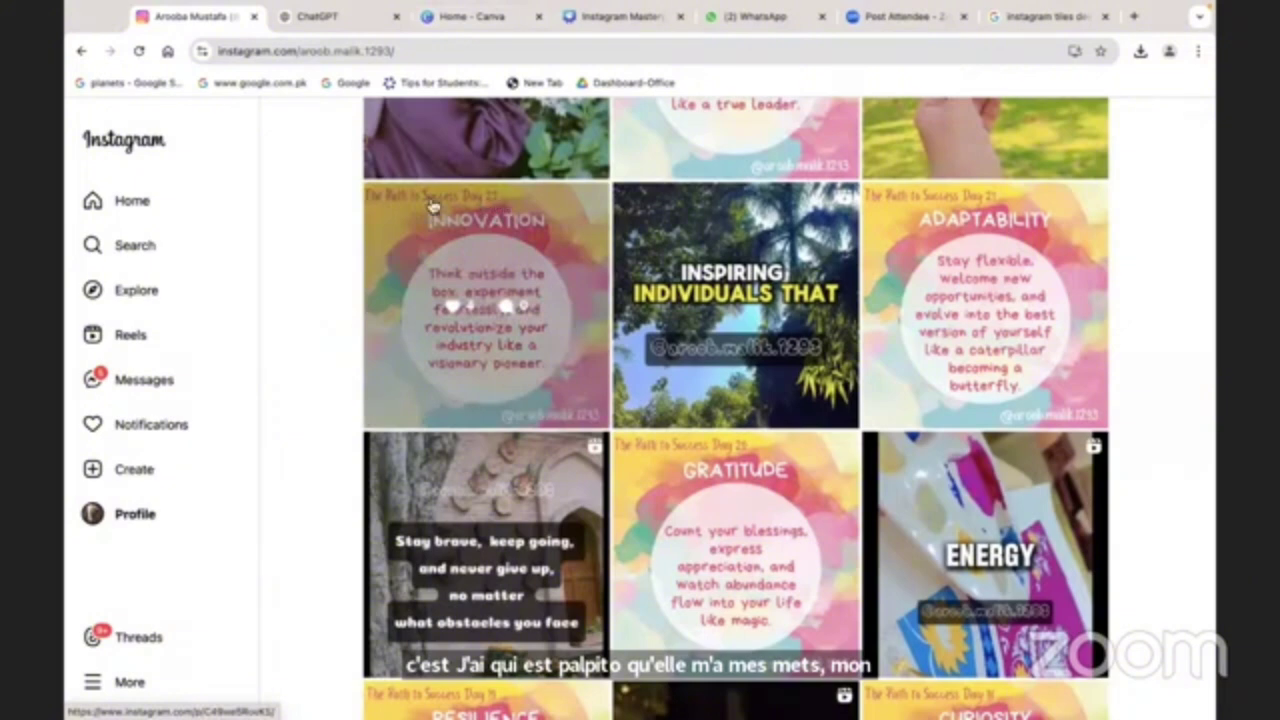
View the "The Path to Success Day 22" Innovation post, close it and look over the older quote posts.
{"action": "left_click", "coordinate": [487, 245]}
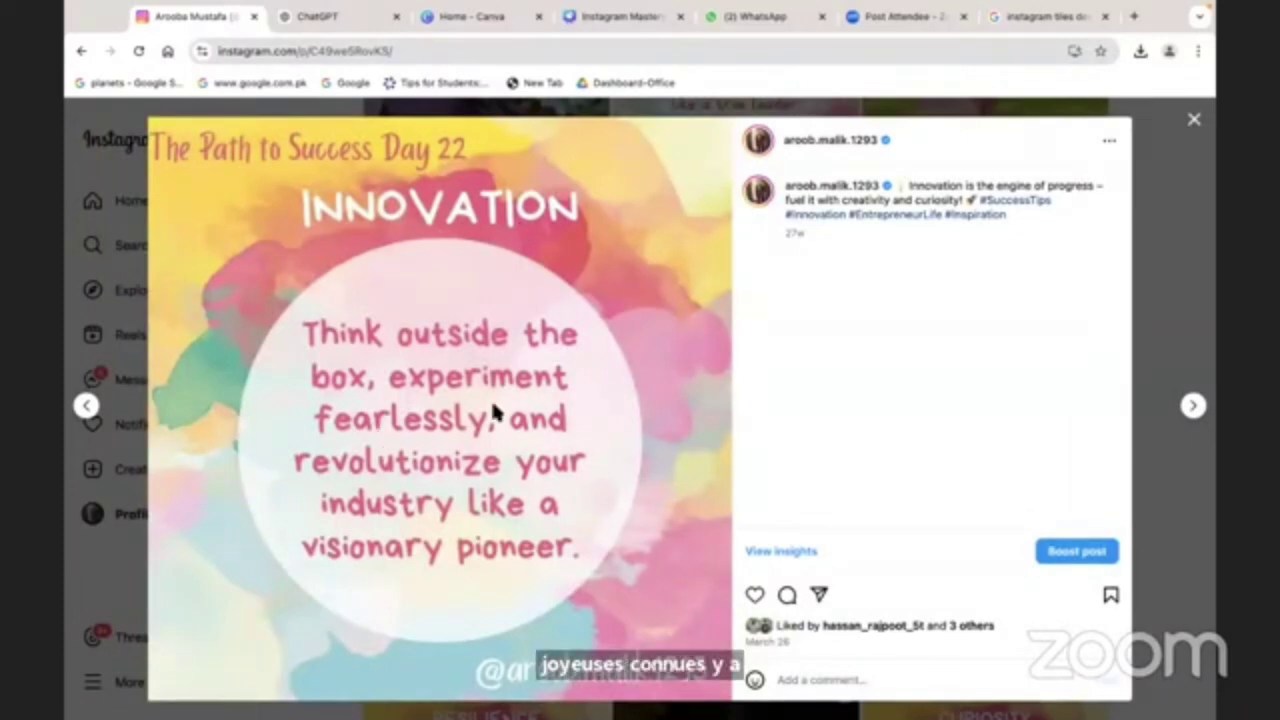
{"action": "left_click", "coordinate": [1194, 119]}
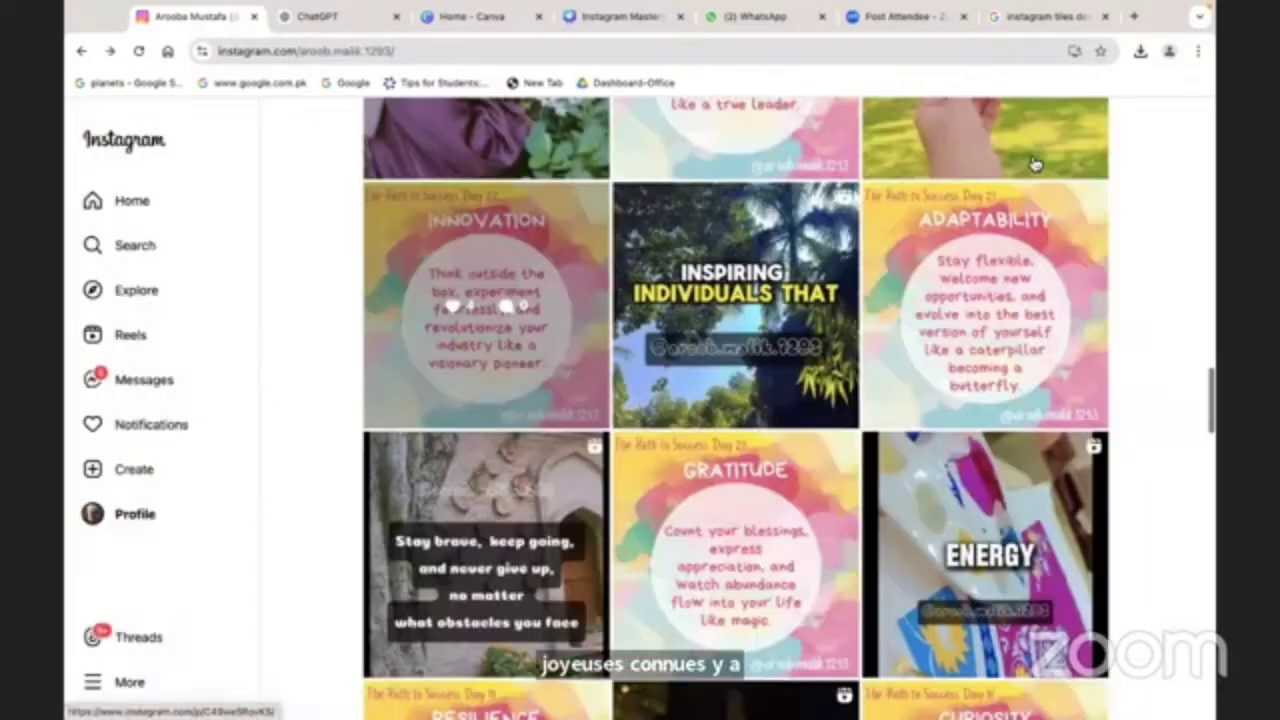
{"action": "scroll", "coordinate": [1035, 163], "scroll_direction": "down", "scroll_amount": 8}
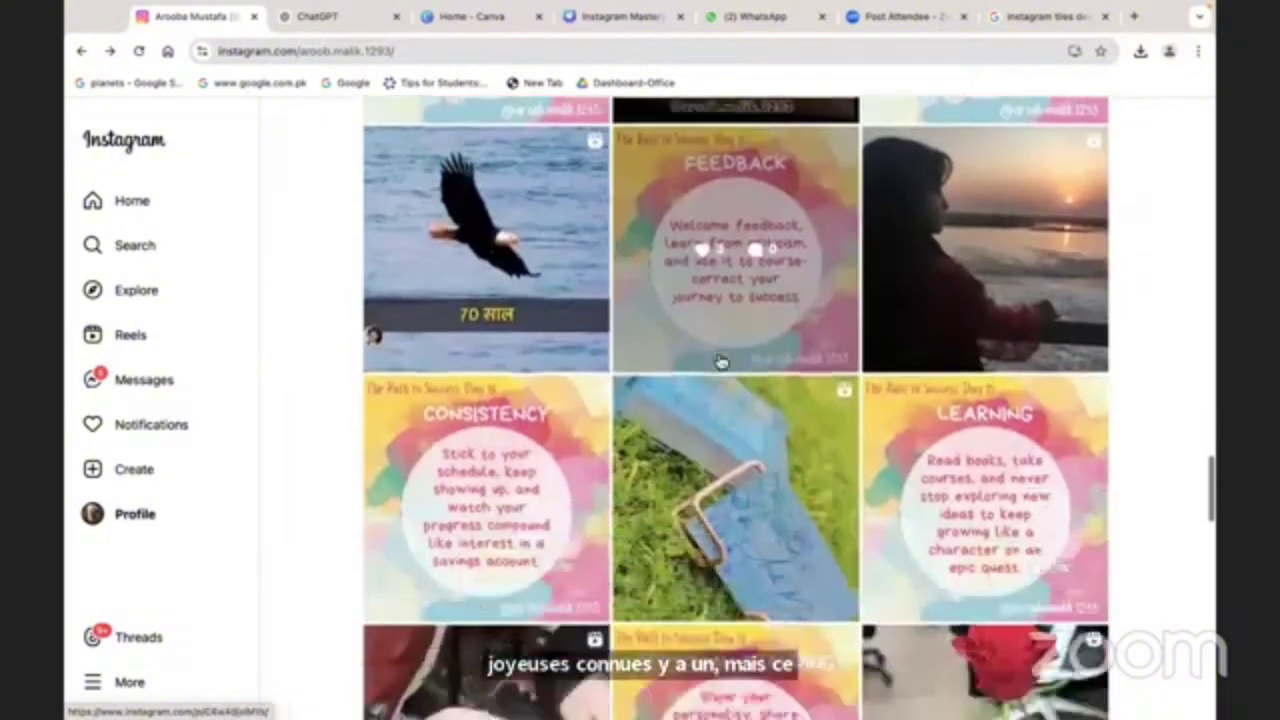
{"action": "scroll", "coordinate": [720, 362], "scroll_direction": "up", "scroll_amount": 4}
{"action": "scroll", "coordinate": [720, 362], "scroll_direction": "up", "scroll_amount": 2}
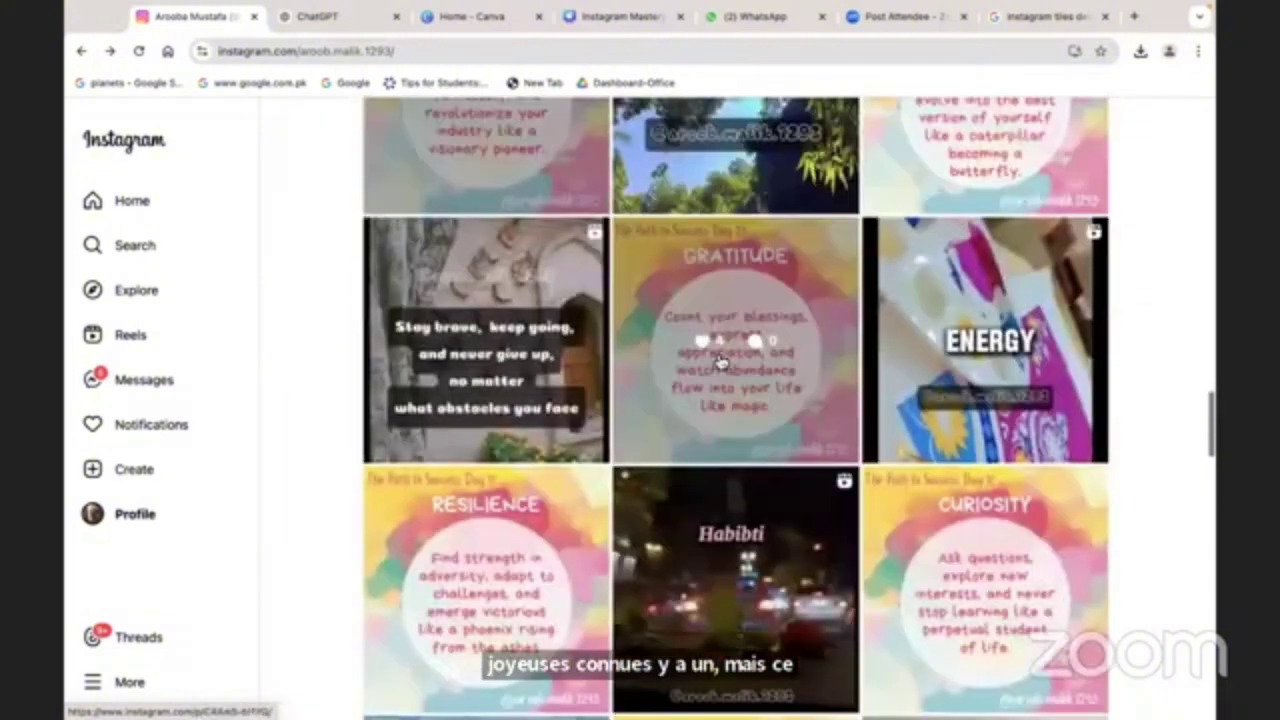
Close the WhatsApp tab and copy the 10 morning motivational quotes prompt from page 4 of the Instagram Mastery presentation in Canva.
{"action": "left_click", "coordinate": [345, 25]}
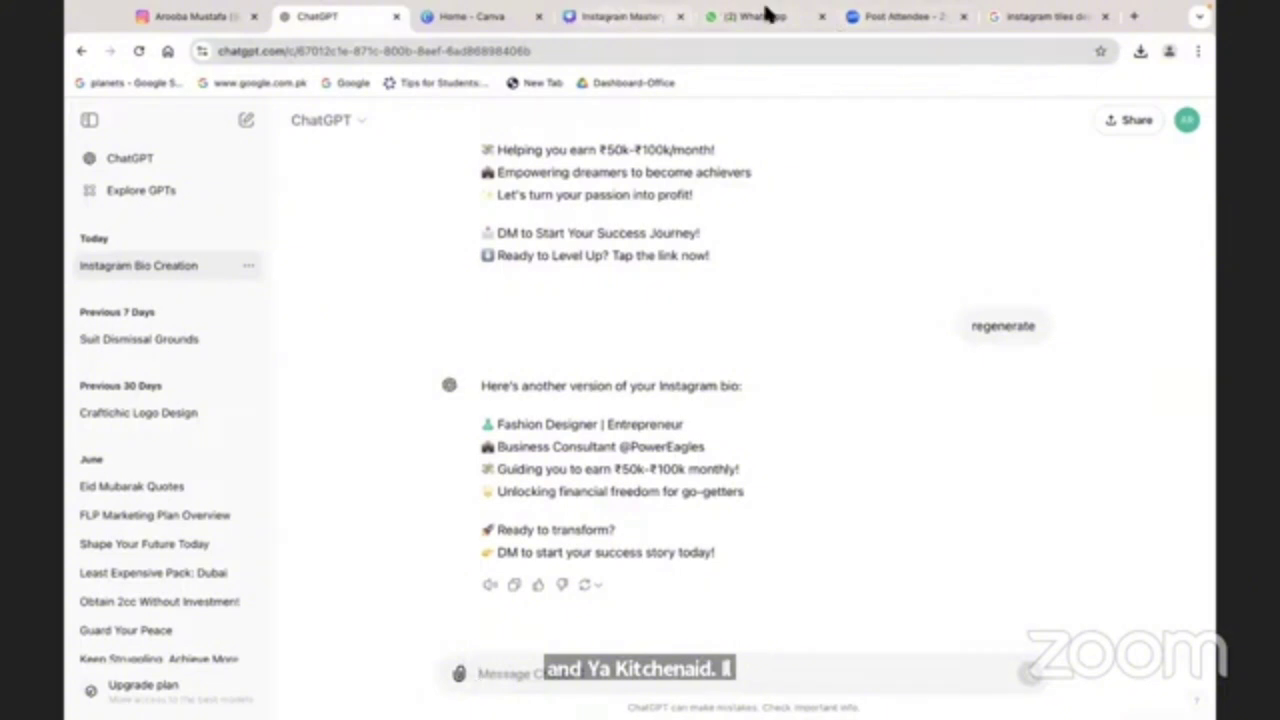
{"action": "left_click", "coordinate": [821, 18]}
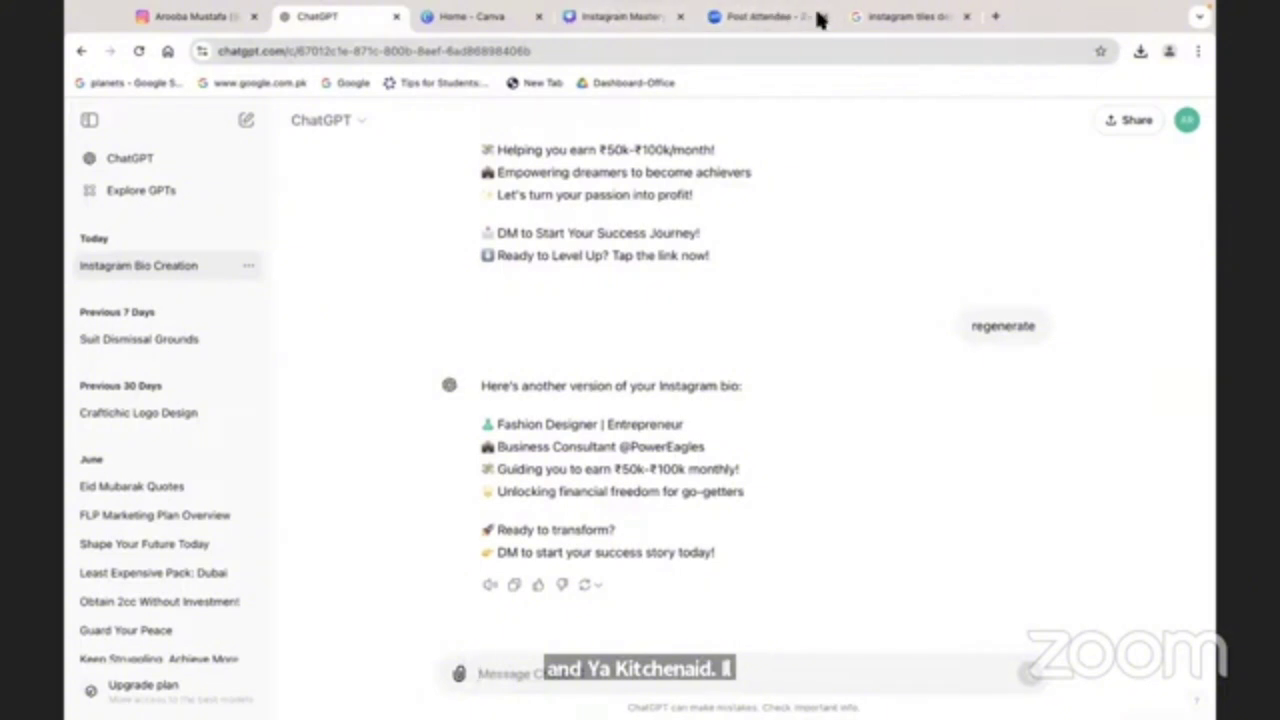
{"action": "left_click", "coordinate": [602, 17]}
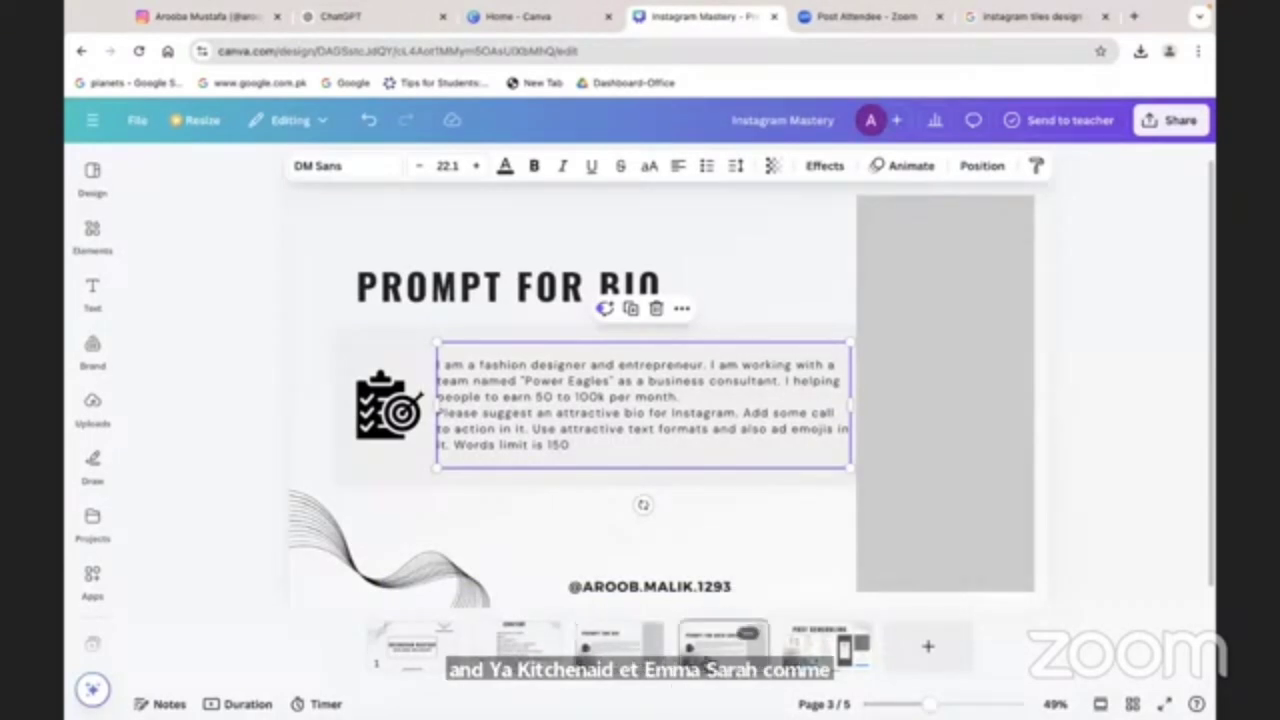
{"action": "left_click", "coordinate": [722, 645]}
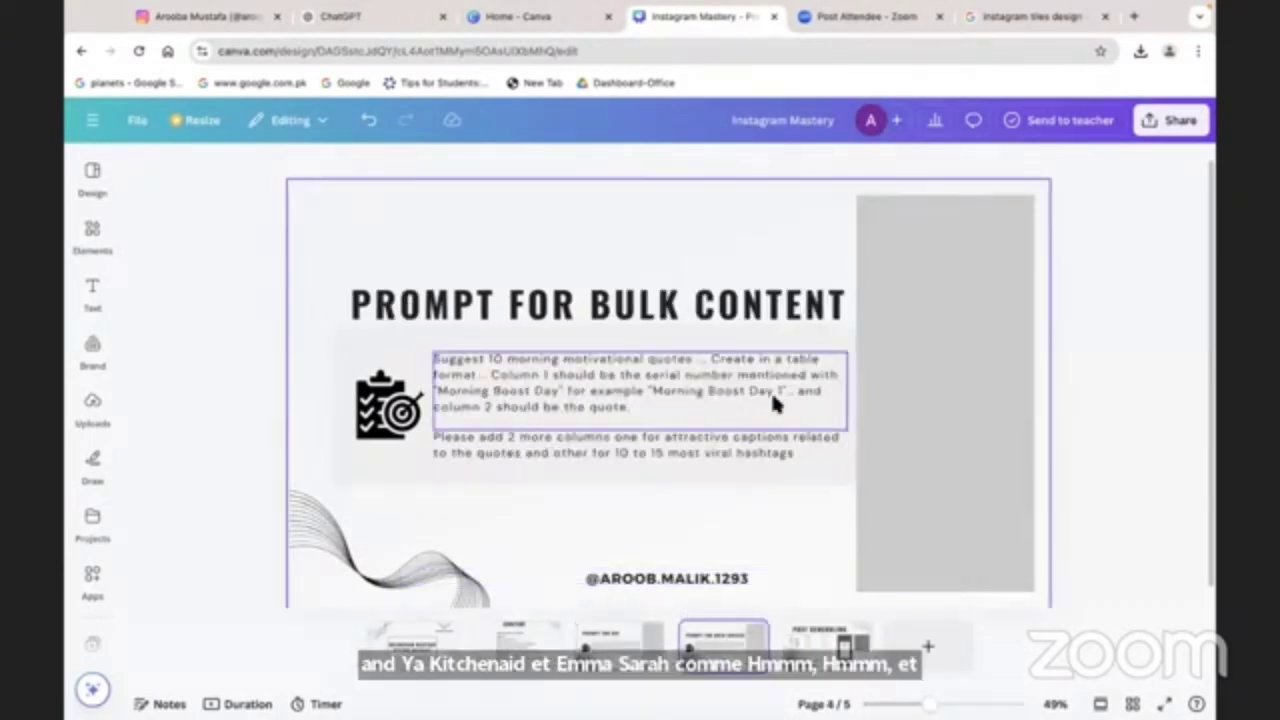
{"action": "left_click", "coordinate": [637, 405]}
{"action": "left_click_drag", "start_coordinate": [637, 405], "coordinate": [433, 357]}
{"action": "key", "text": "super+c"}
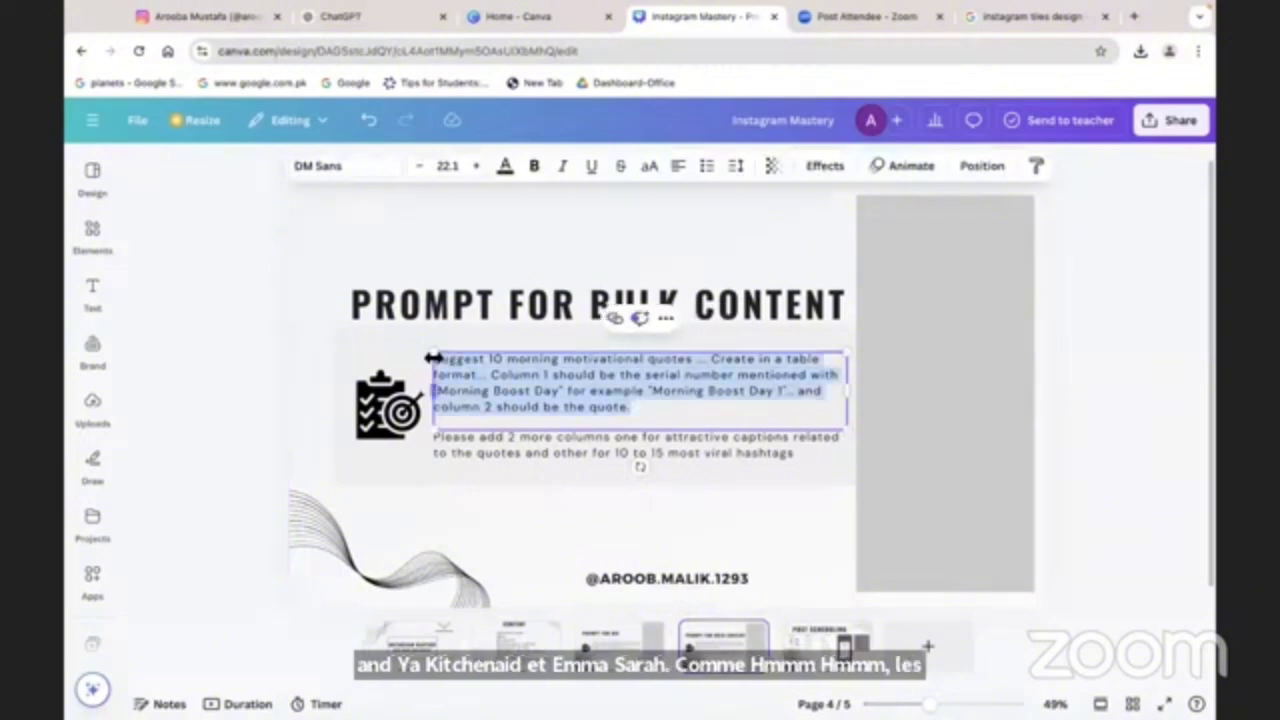
Send ChatGPT the copied prompt for 10 morning motivational quotes in a two-column table and select the generated table.
{"action": "left_click", "coordinate": [383, 34]}
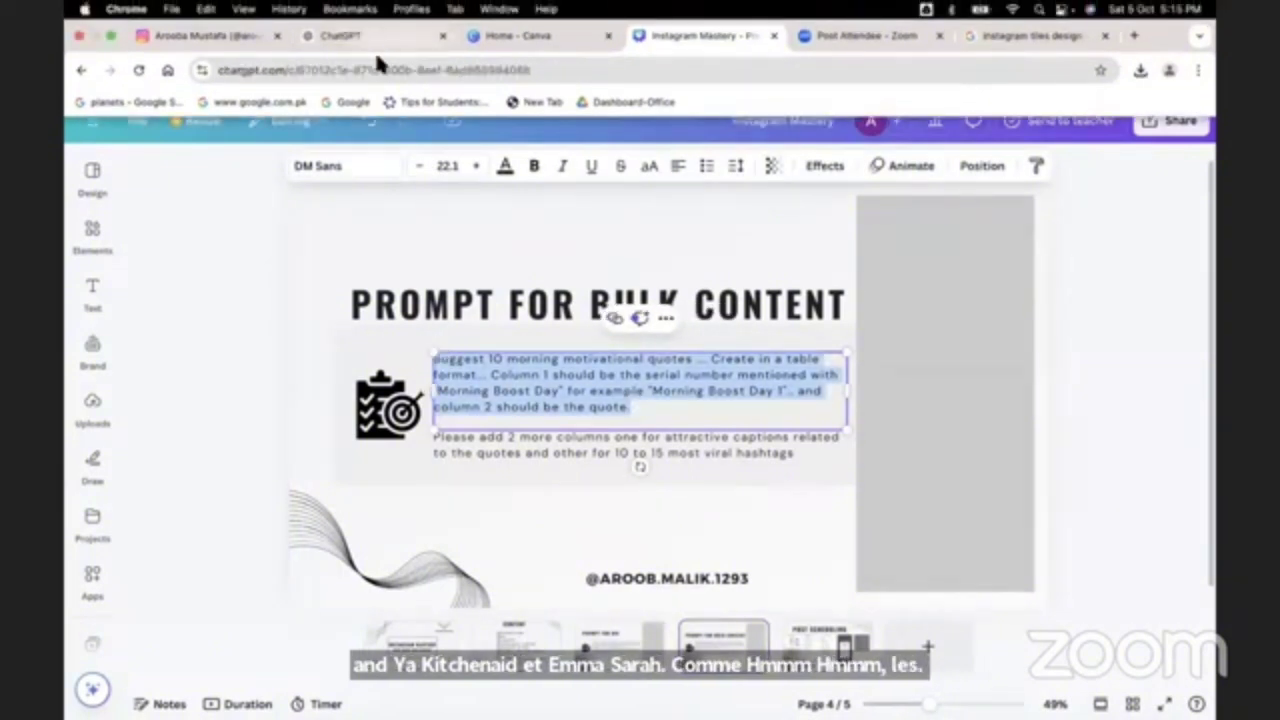
{"action": "key", "text": "super+v"}
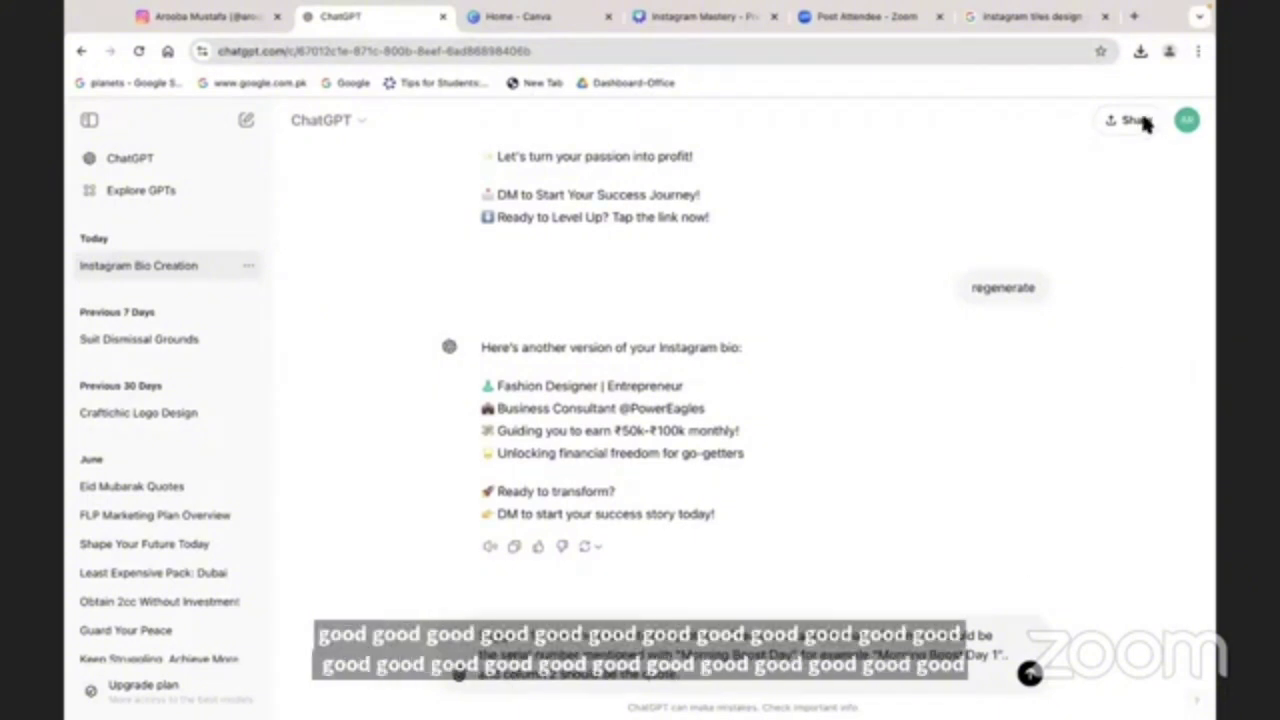
{"action": "left_click", "coordinate": [1031, 676]}
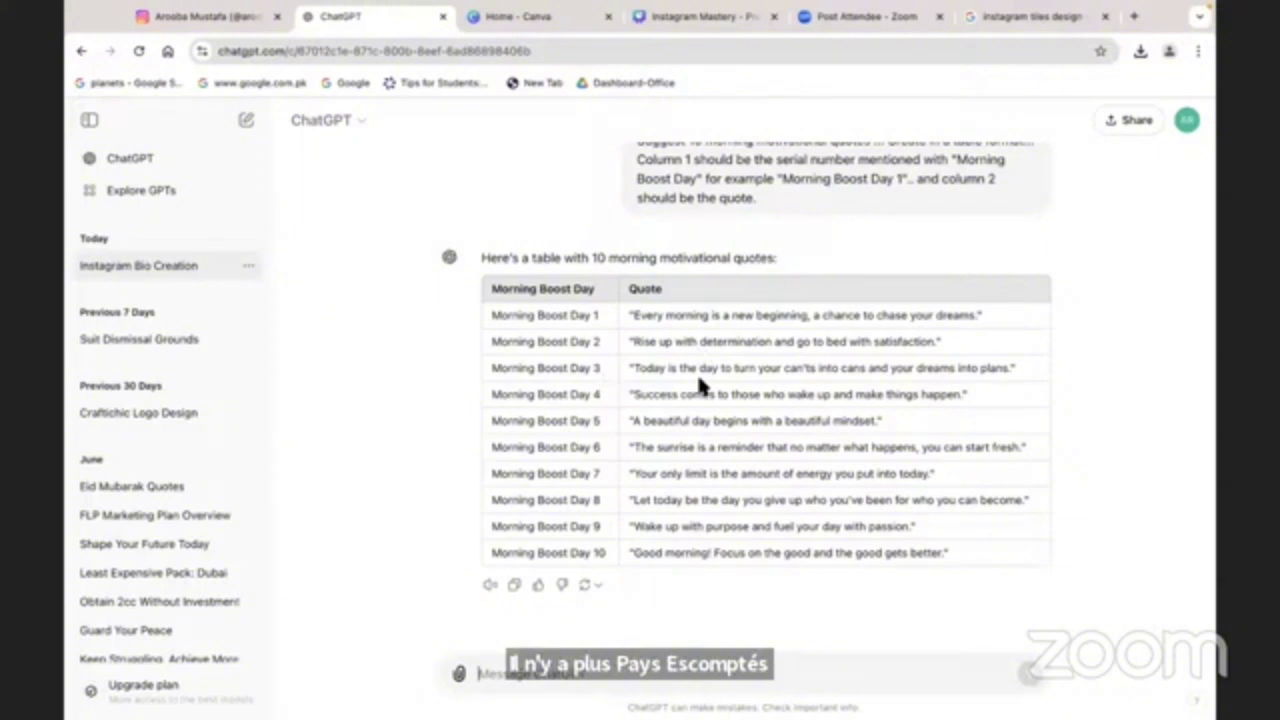
{"action": "mouse_move", "coordinate": [627, 20]}
{"action": "left_click_drag", "start_coordinate": [495, 292], "coordinate": [950, 551]}
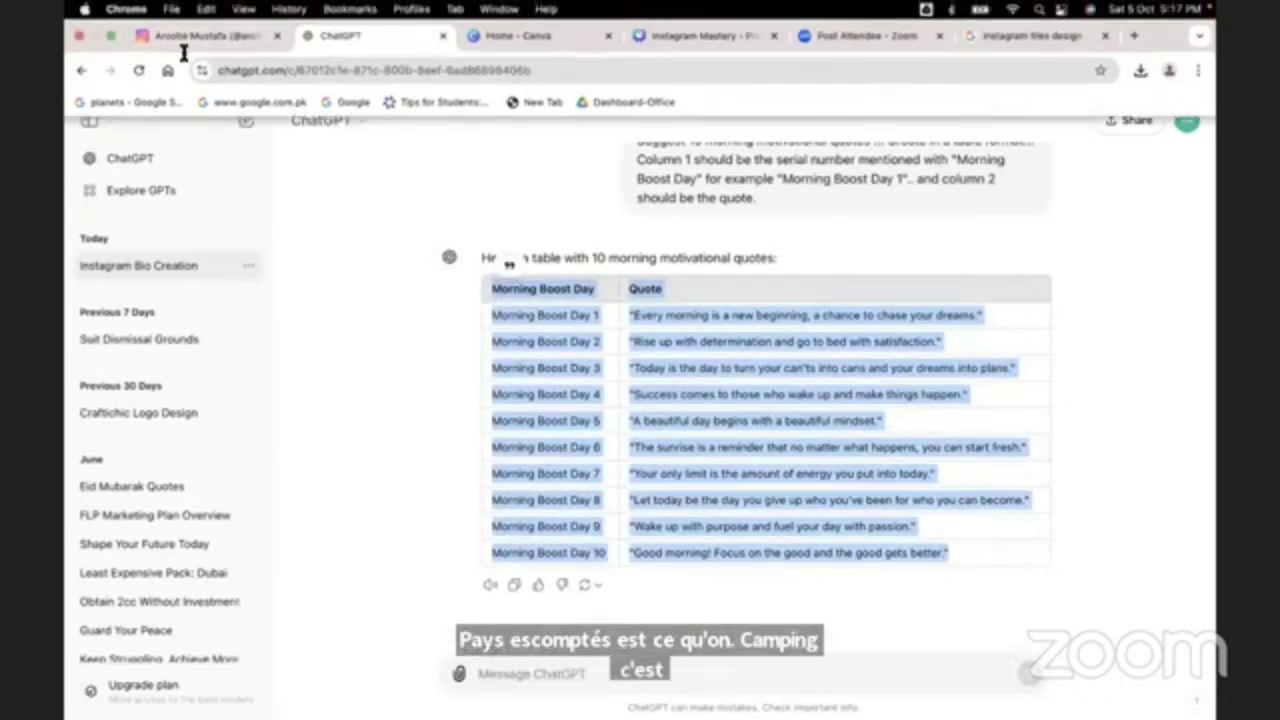
Switch to the Canva home page and open the recent "Colorful All Are Welcome Watercolor Hexagonal Poster" design.
{"action": "left_click", "coordinate": [170, 38]}
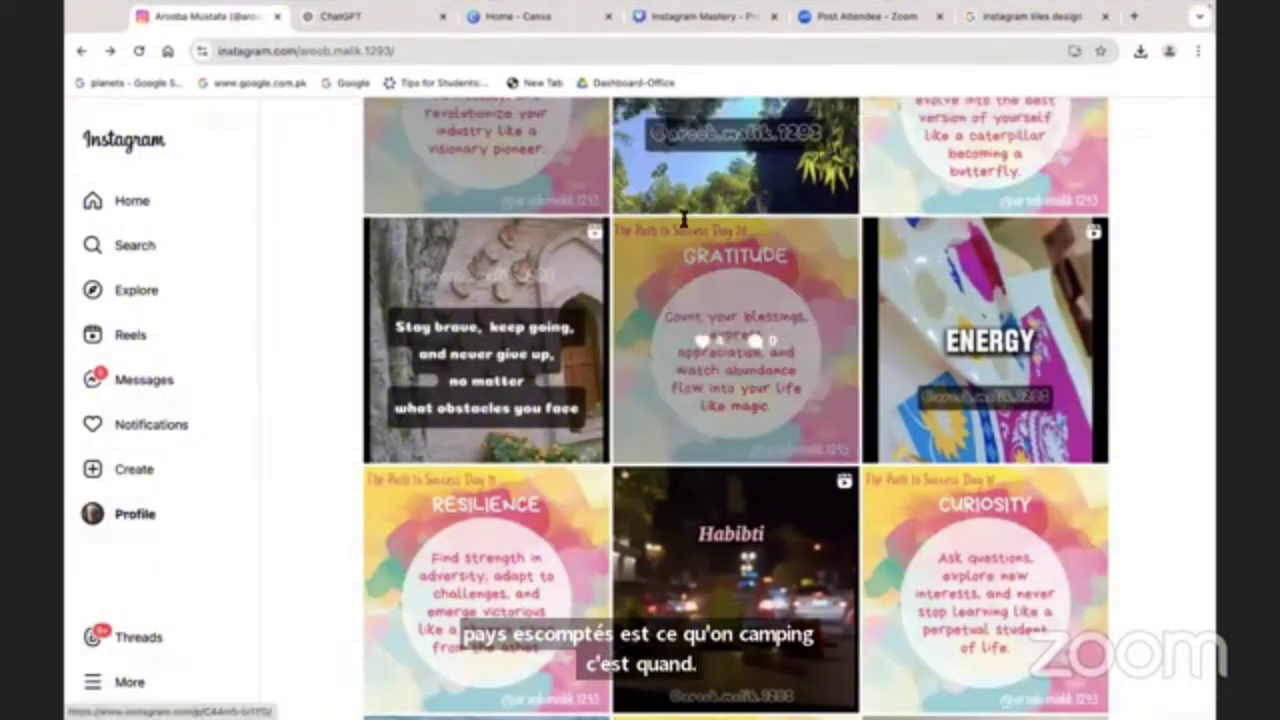
{"action": "left_click", "coordinate": [481, 22]}
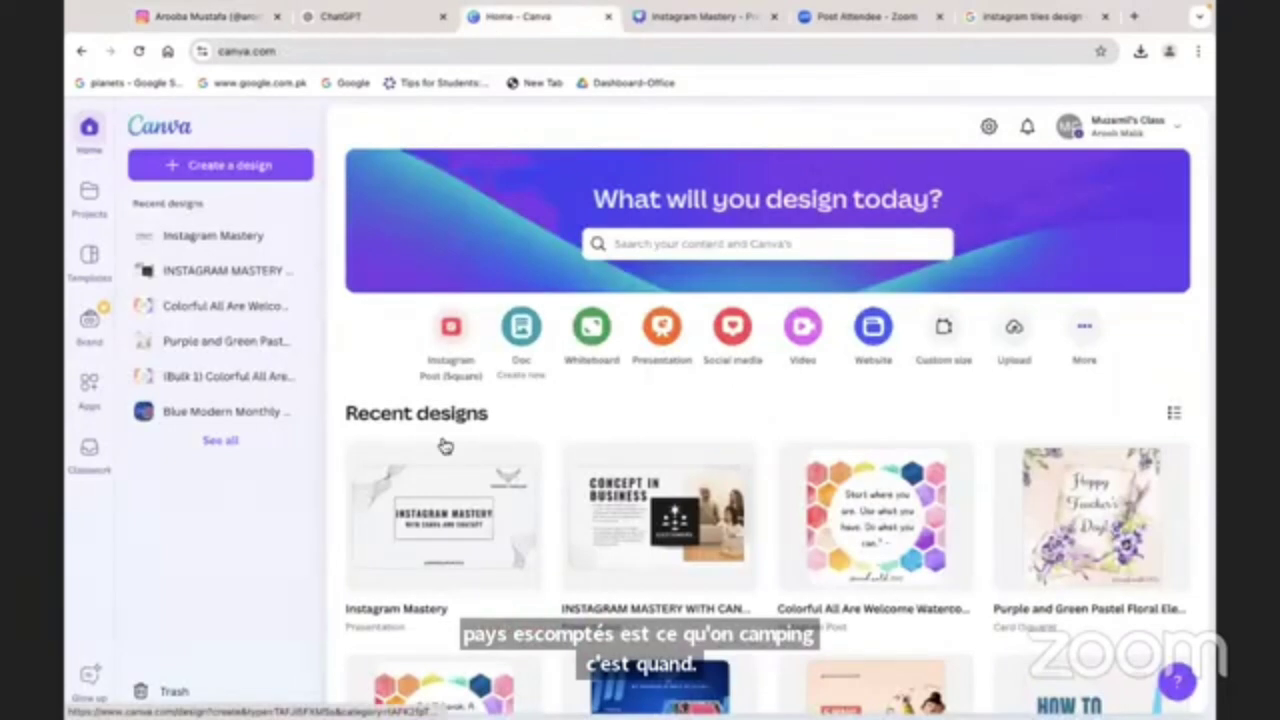
{"action": "left_click", "coordinate": [888, 513]}
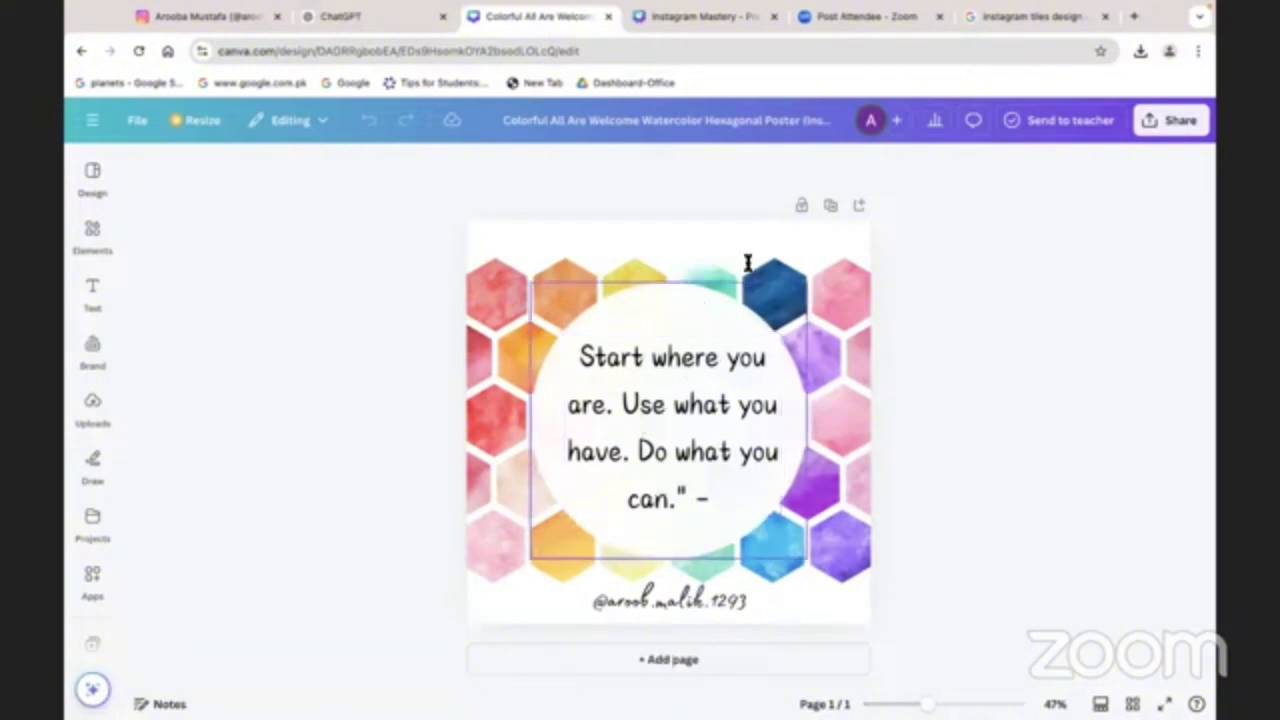
Duplicate the quote text, place the copy above the white circle and replace its wording with "Days".
{"action": "left_click", "coordinate": [702, 435]}
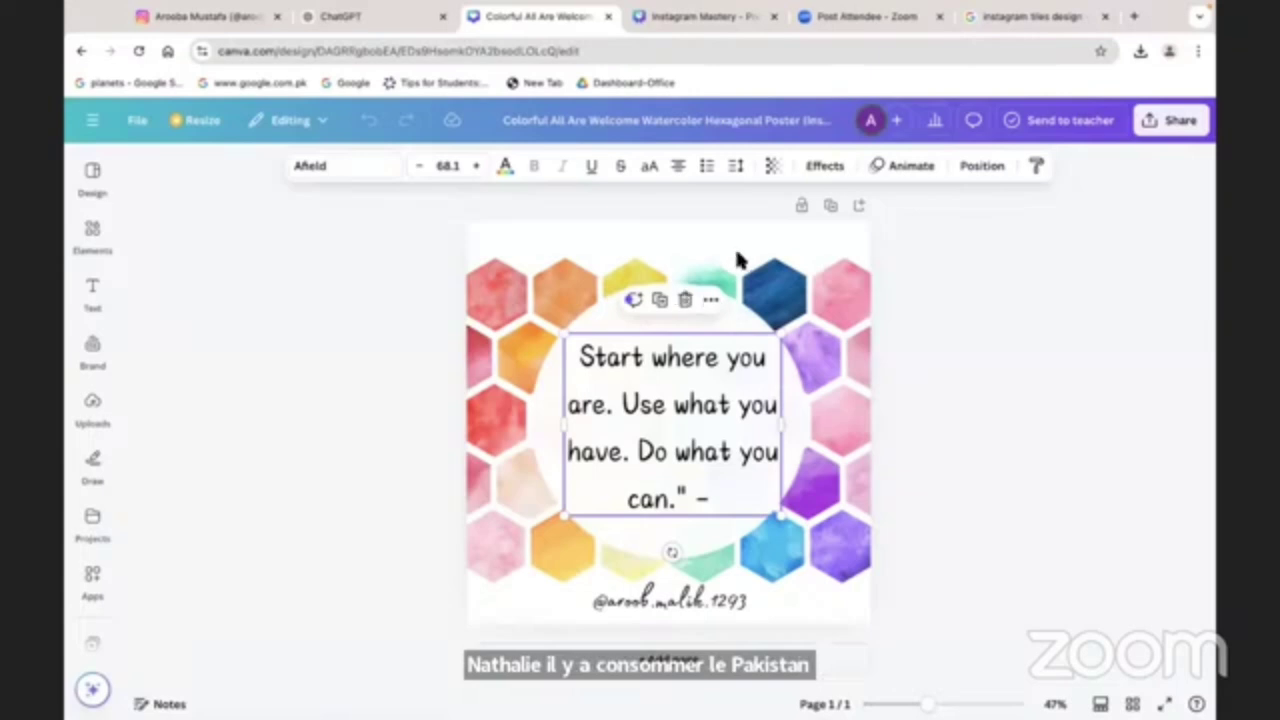
{"action": "left_click", "coordinate": [660, 299]}
{"action": "left_click_drag", "start_coordinate": [648, 458], "coordinate": [646, 363]}
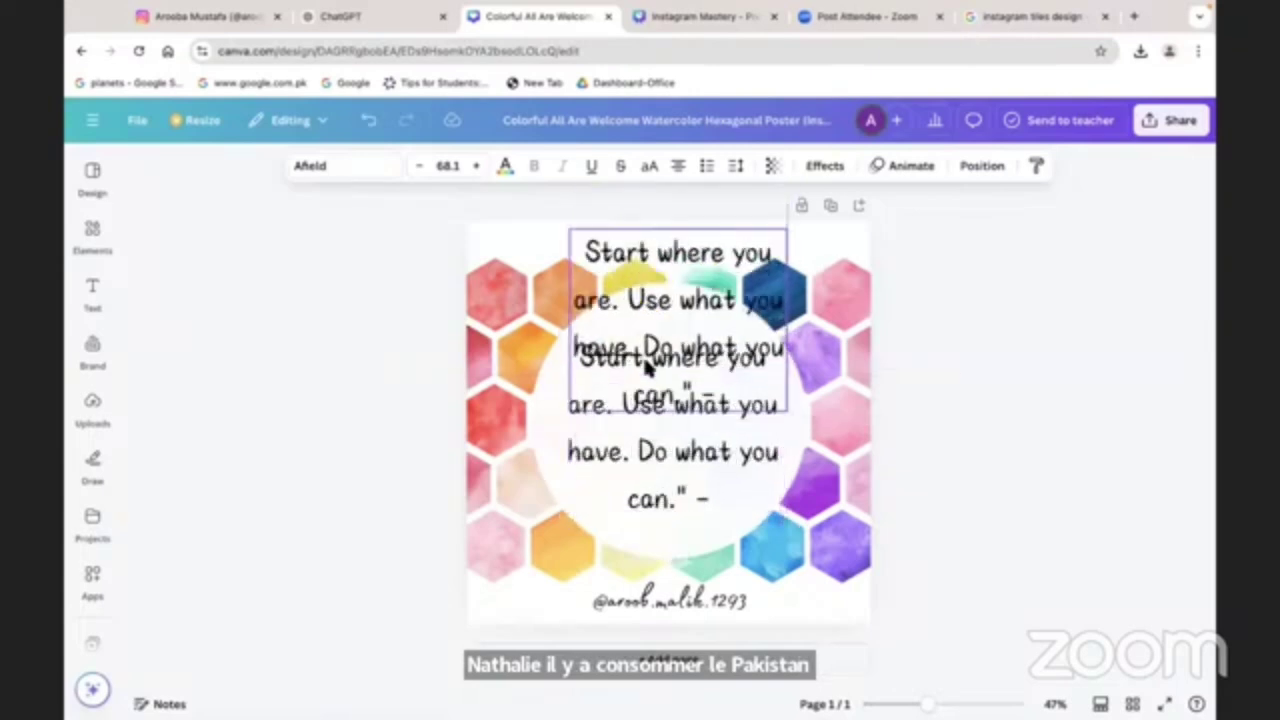
{"action": "double_click", "coordinate": [655, 320]}
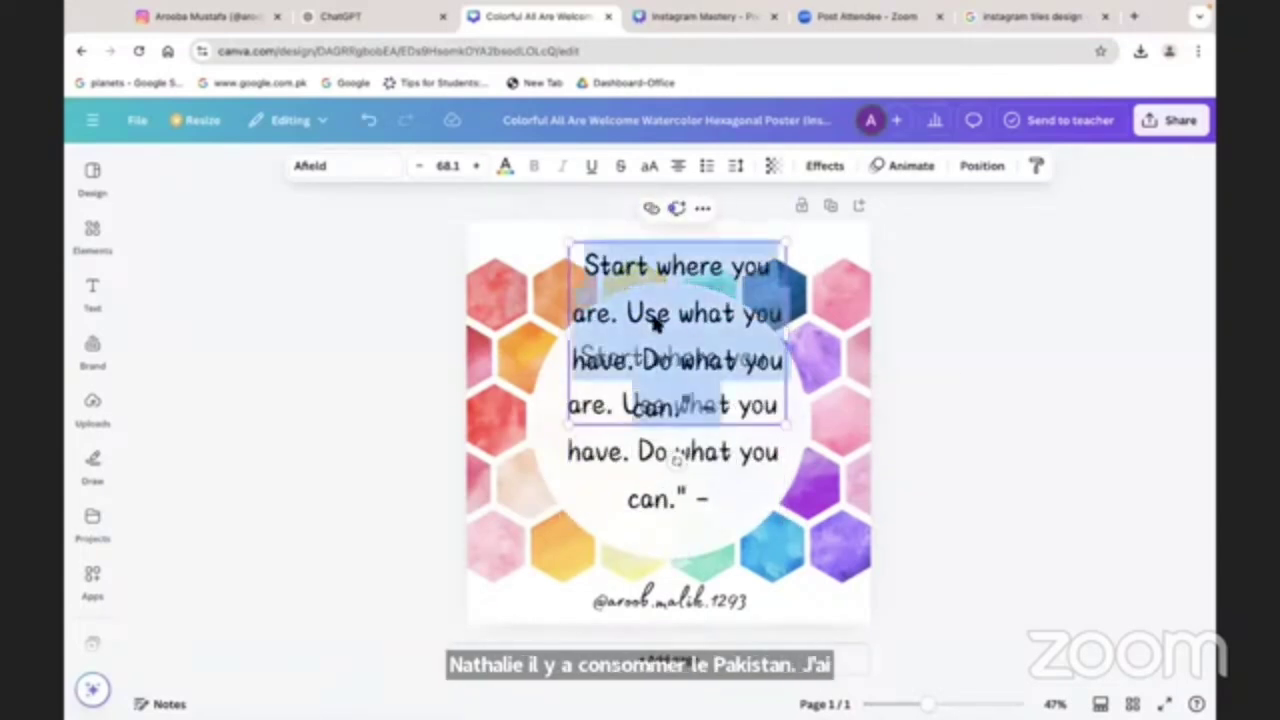
{"action": "type", "text": "Days"}
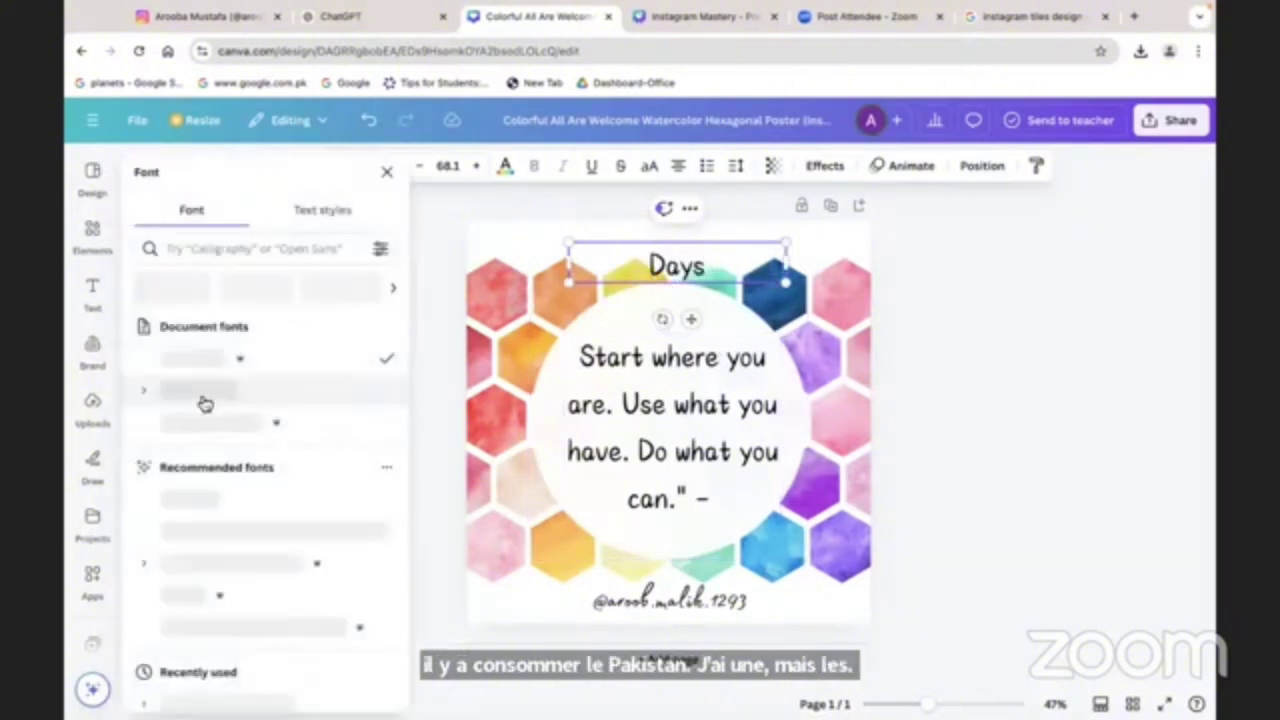
Change the "Days" text to the Canva Sans font and reduce its size to 61.1.
{"action": "left_click", "coordinate": [178, 391]}
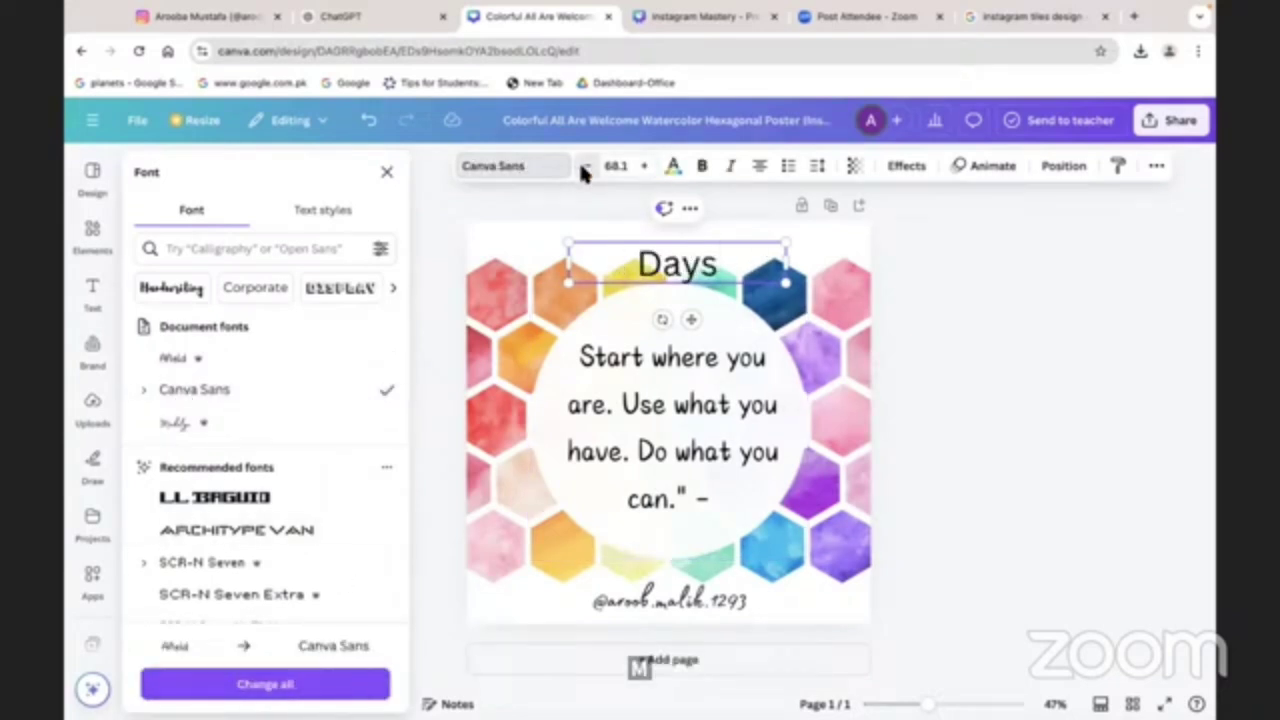
{"action": "left_click", "coordinate": [587, 166]}
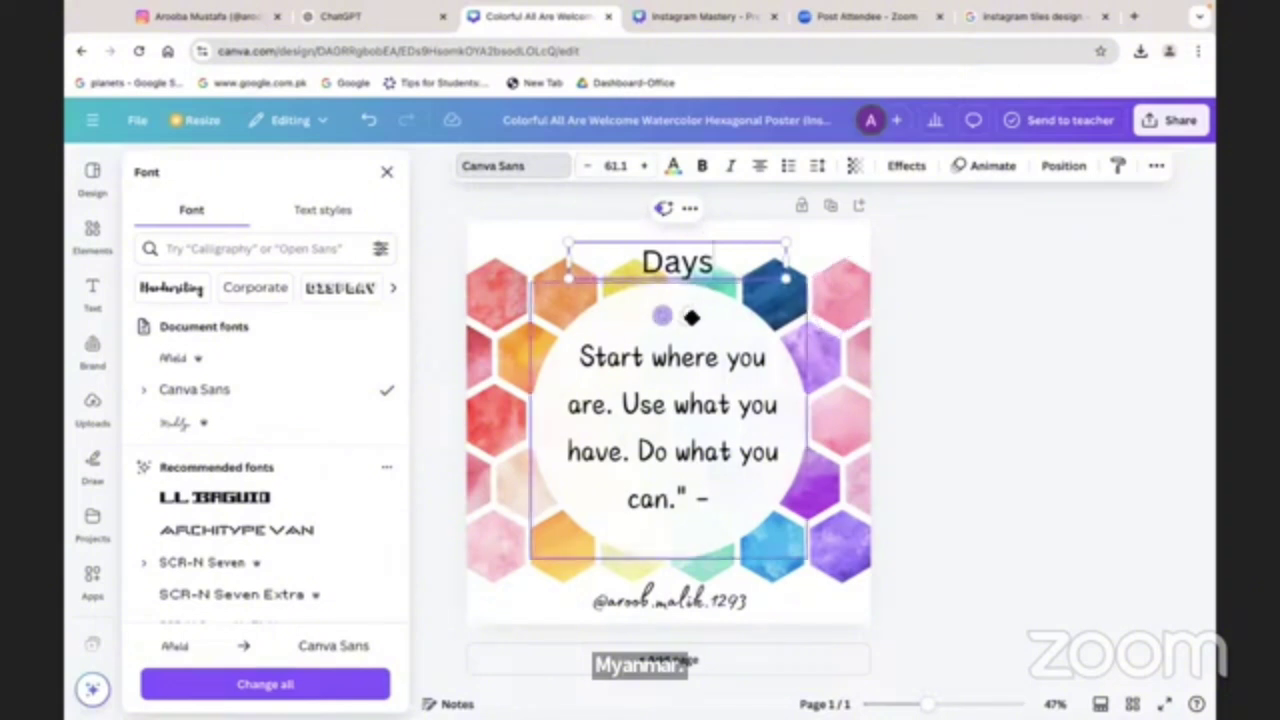
Move the "Days" text to the page's upper-right corner and reduce its font size to 40.1.
{"action": "left_click_drag", "start_coordinate": [690, 313], "coordinate": [812, 303]}
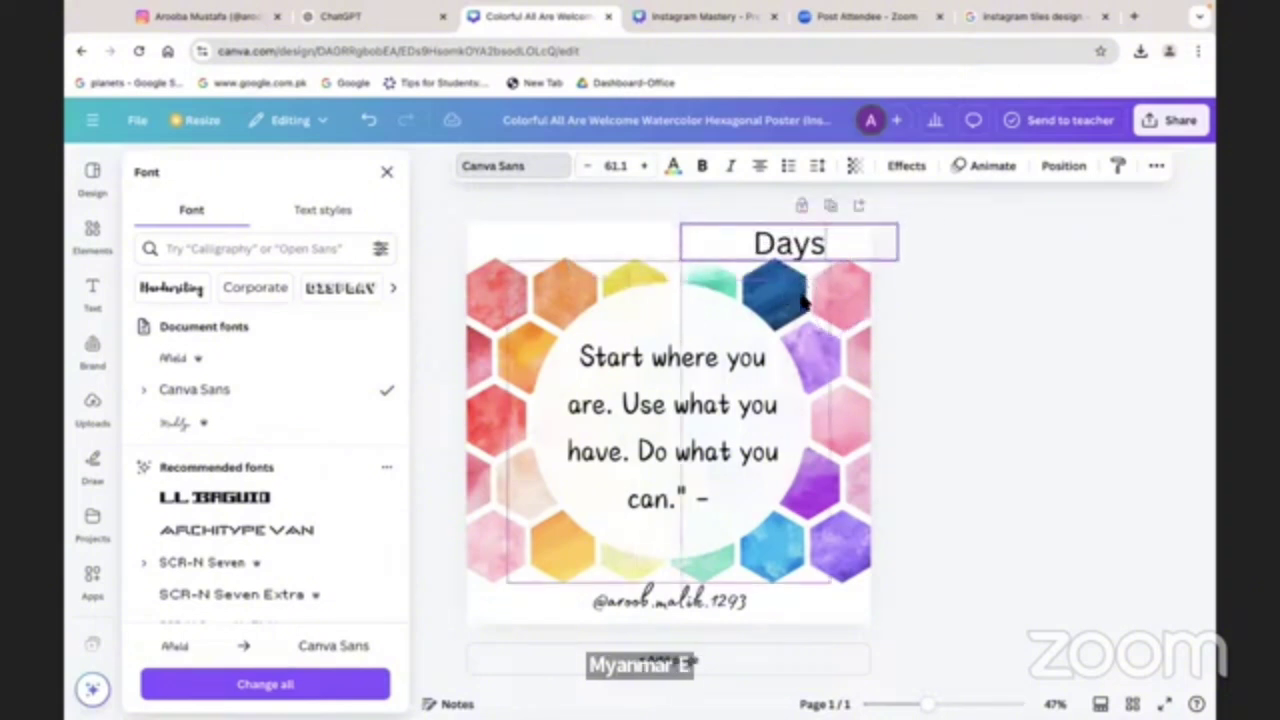
{"action": "left_click", "coordinate": [588, 166]}
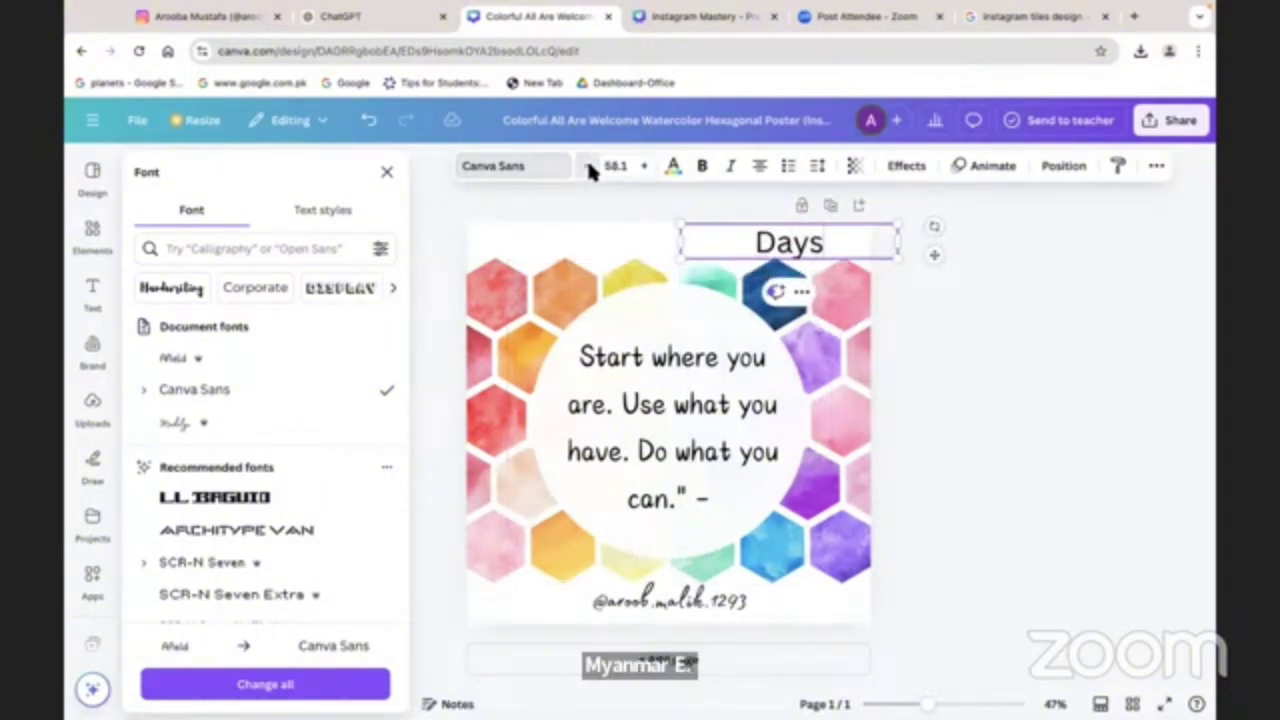
{"action": "left_click", "coordinate": [588, 166]}
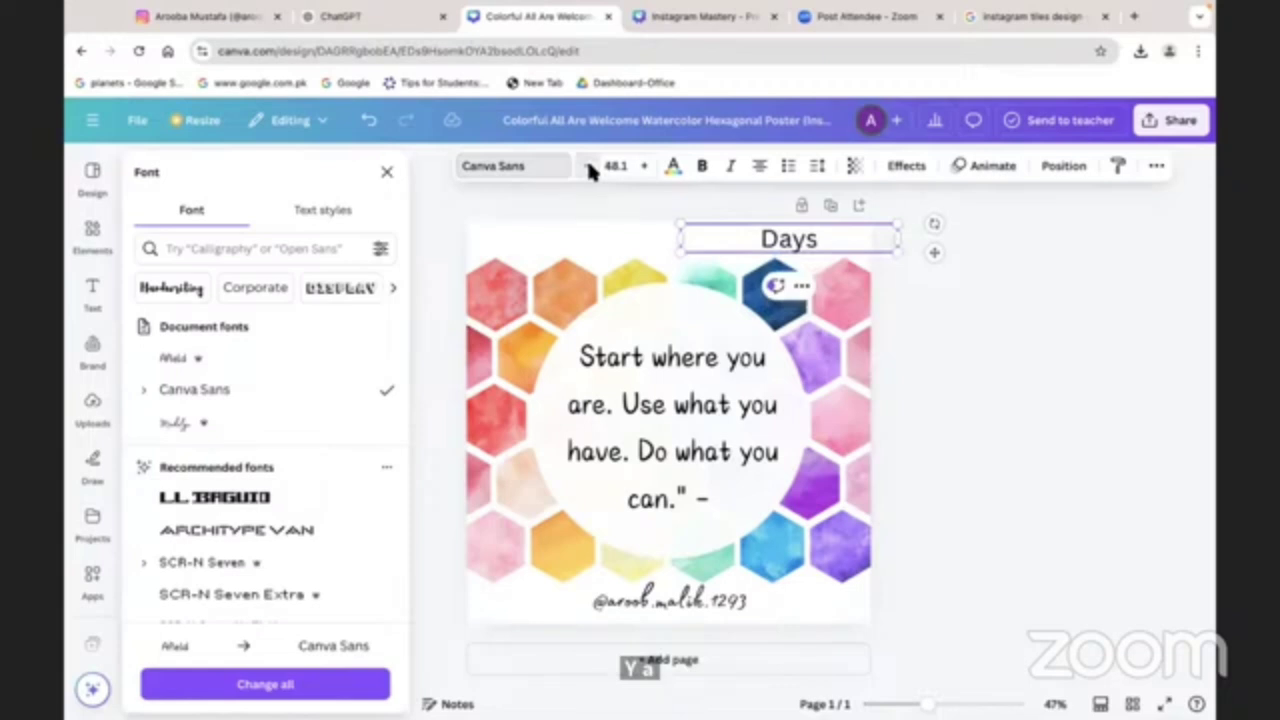
{"action": "left_click", "coordinate": [588, 166]}
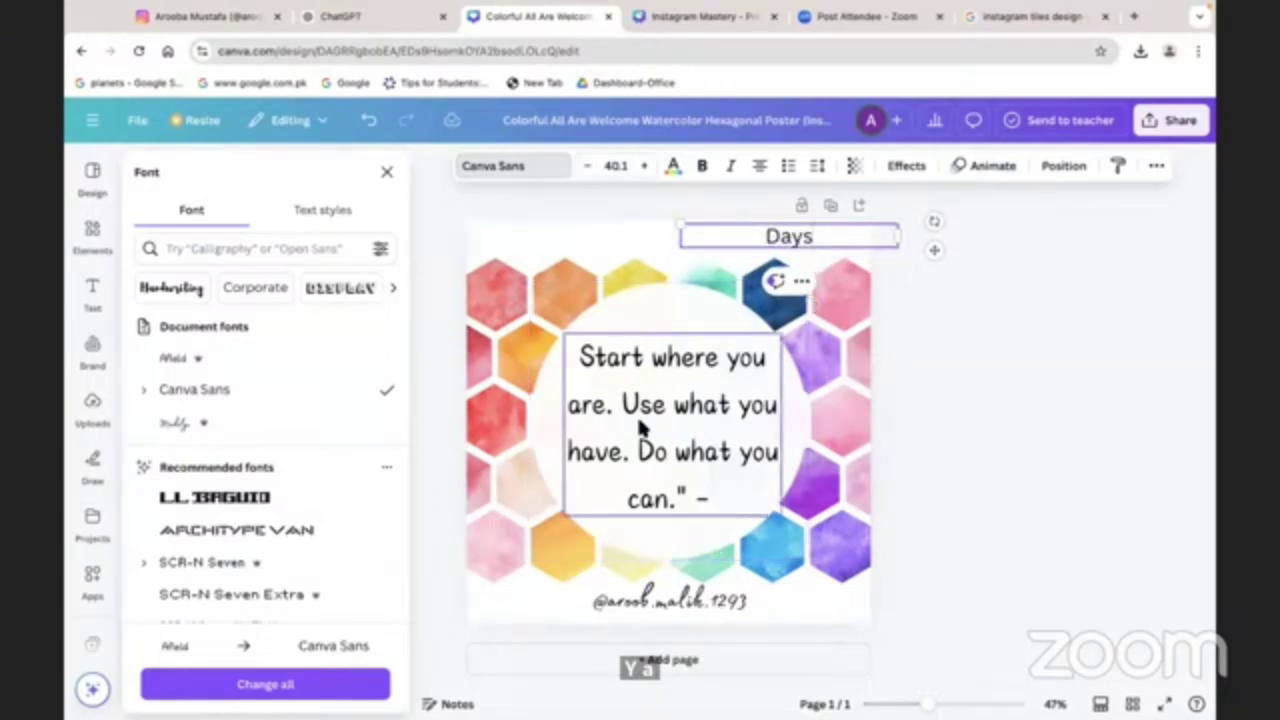
{"action": "left_click", "coordinate": [387, 172]}
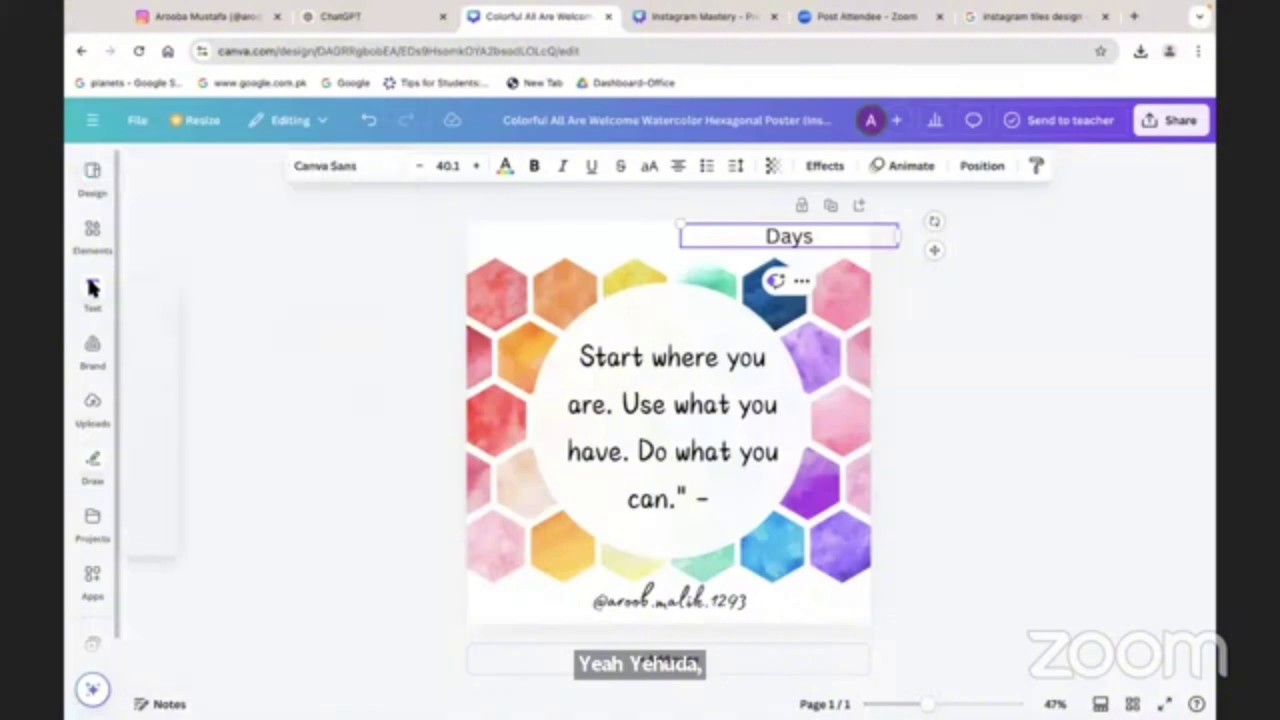
Find the Bulk create app among the Canva apps and start entering its data manually.
{"action": "left_click", "coordinate": [88, 582]}
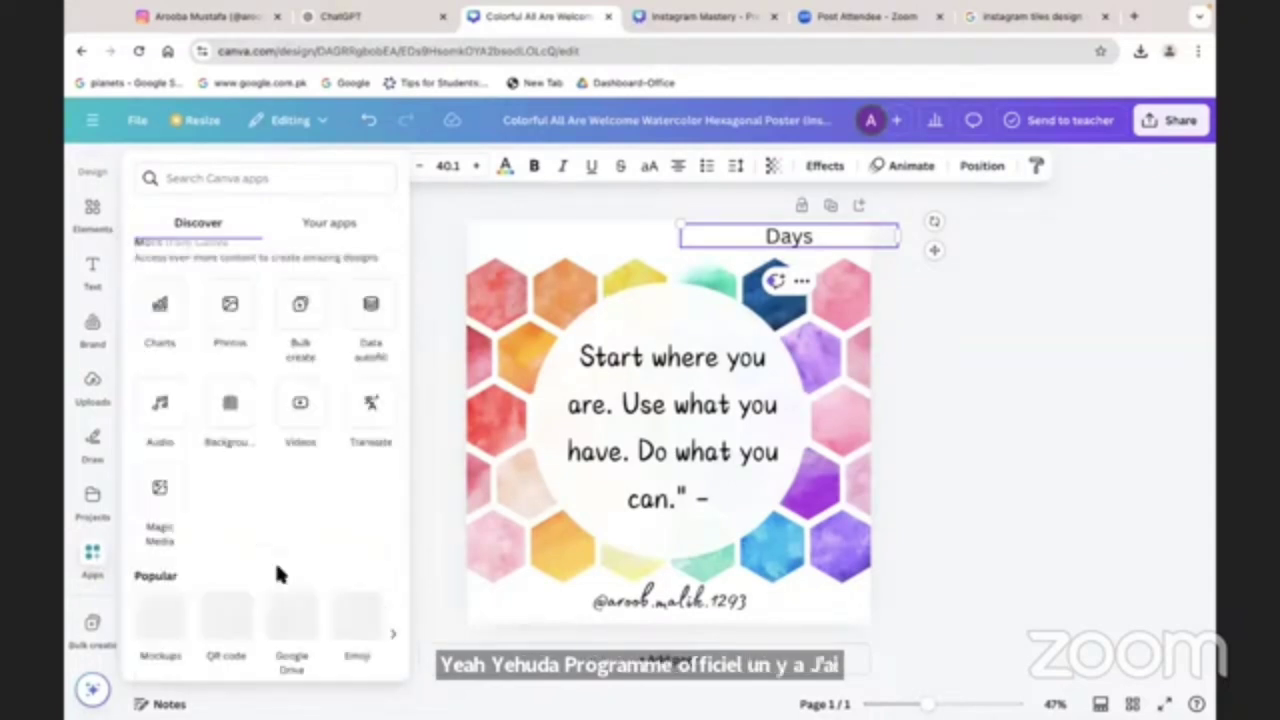
{"action": "scroll", "coordinate": [290, 380], "scroll_direction": "down", "scroll_amount": 6}
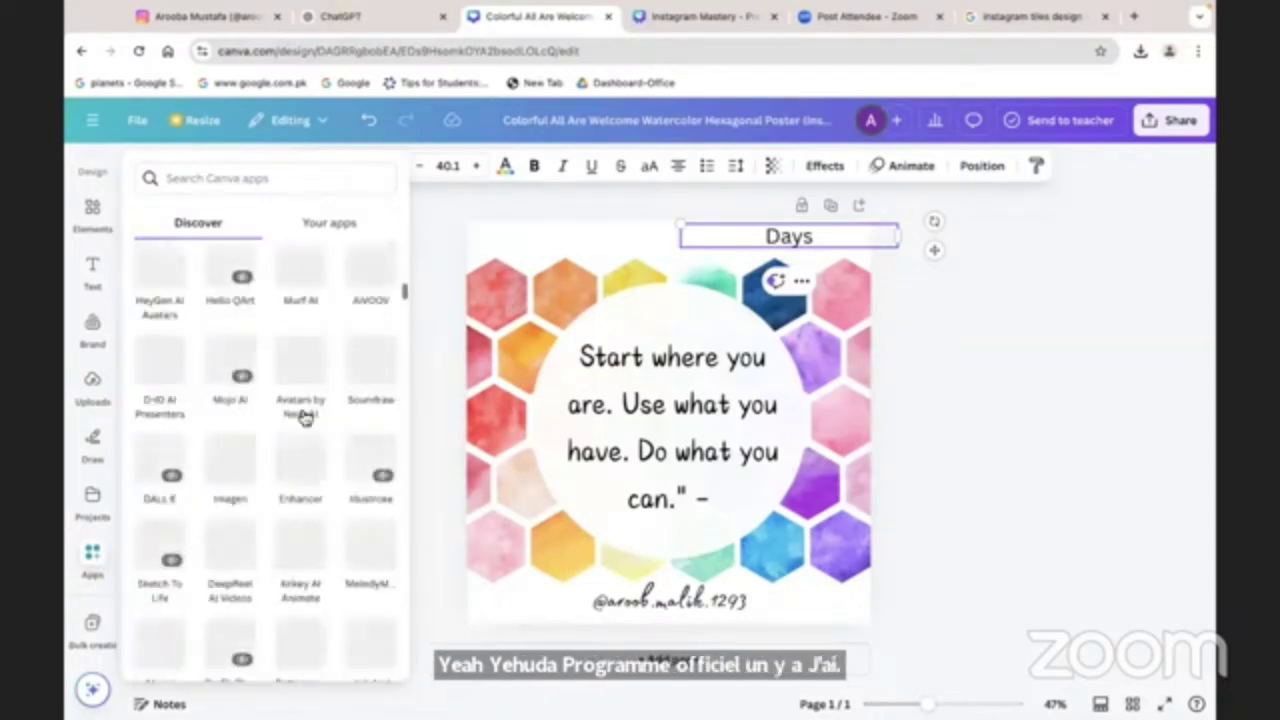
{"action": "scroll", "coordinate": [291, 526], "scroll_direction": "up", "scroll_amount": 8}
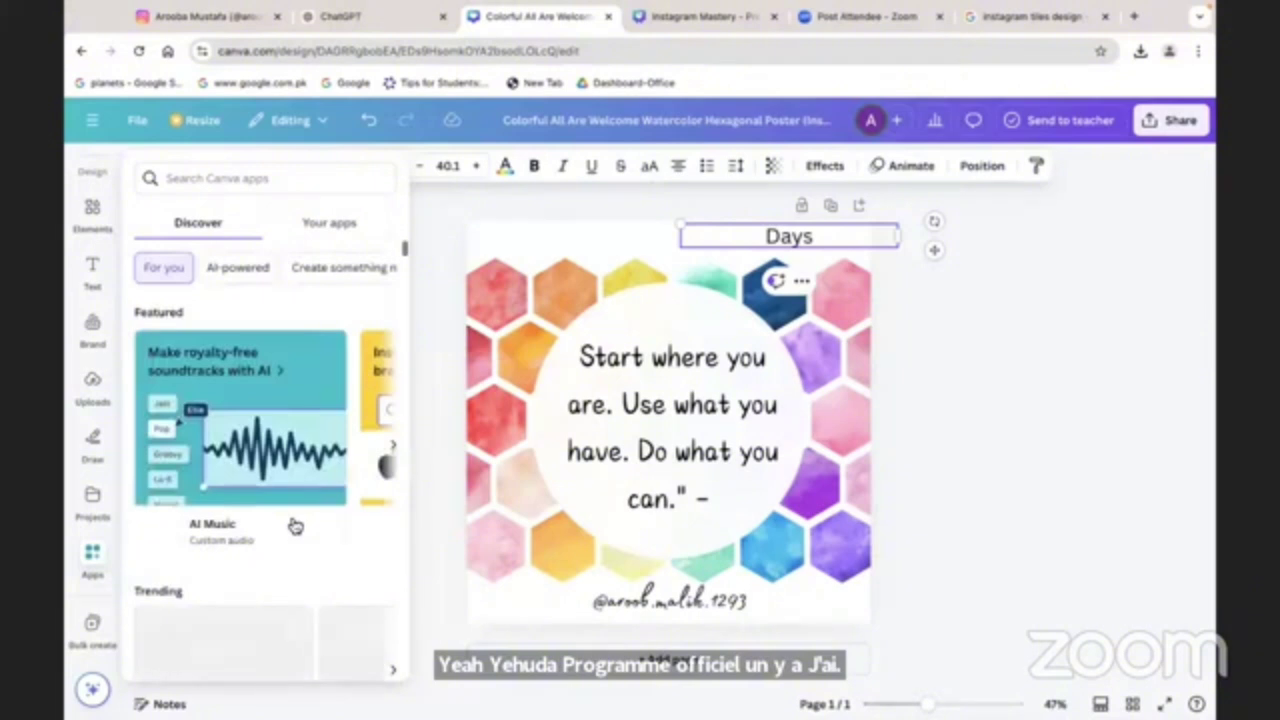
{"action": "scroll", "coordinate": [293, 525], "scroll_direction": "down", "scroll_amount": 2}
{"action": "scroll", "coordinate": [291, 524], "scroll_direction": "down", "scroll_amount": 2}
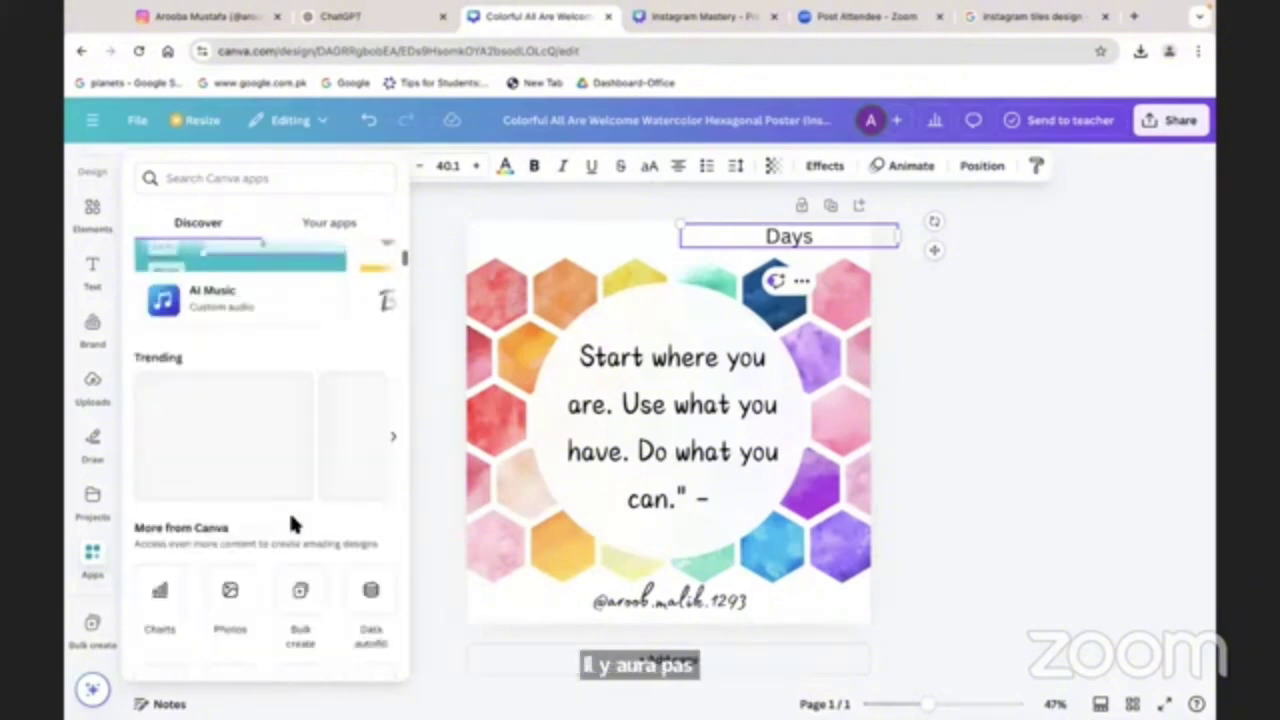
{"action": "left_click", "coordinate": [301, 592]}
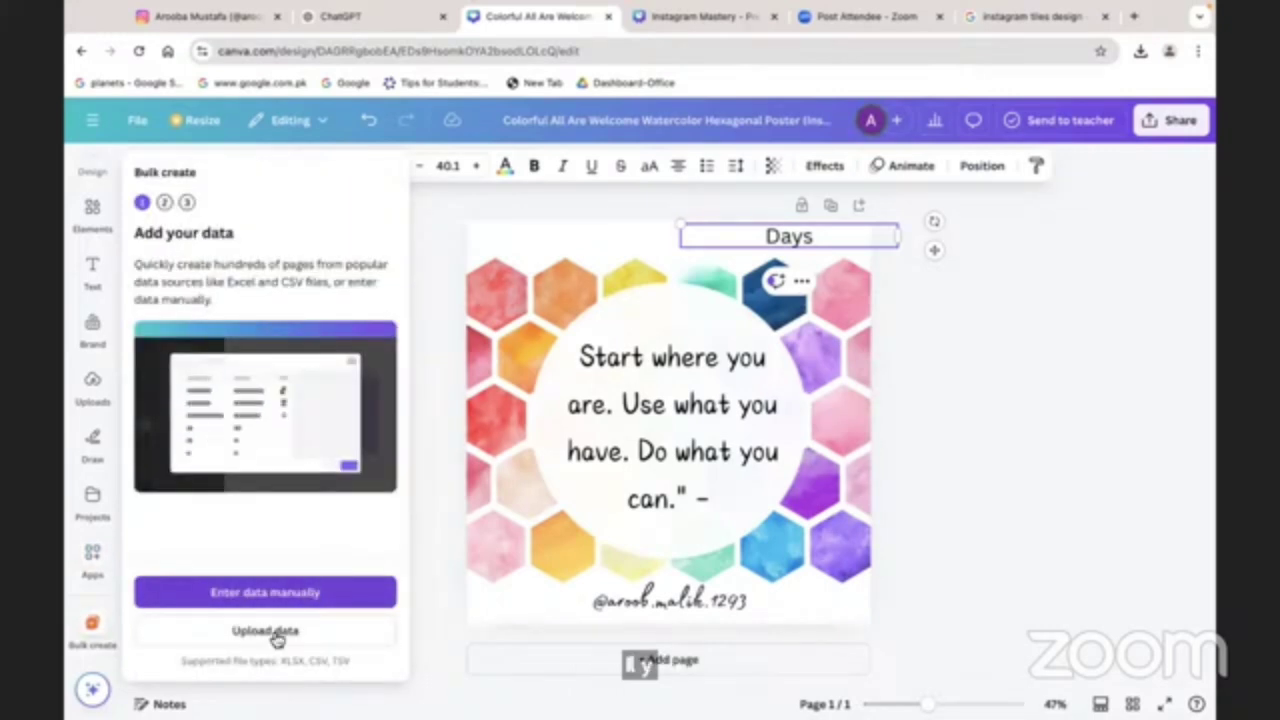
{"action": "left_click", "coordinate": [280, 594]}
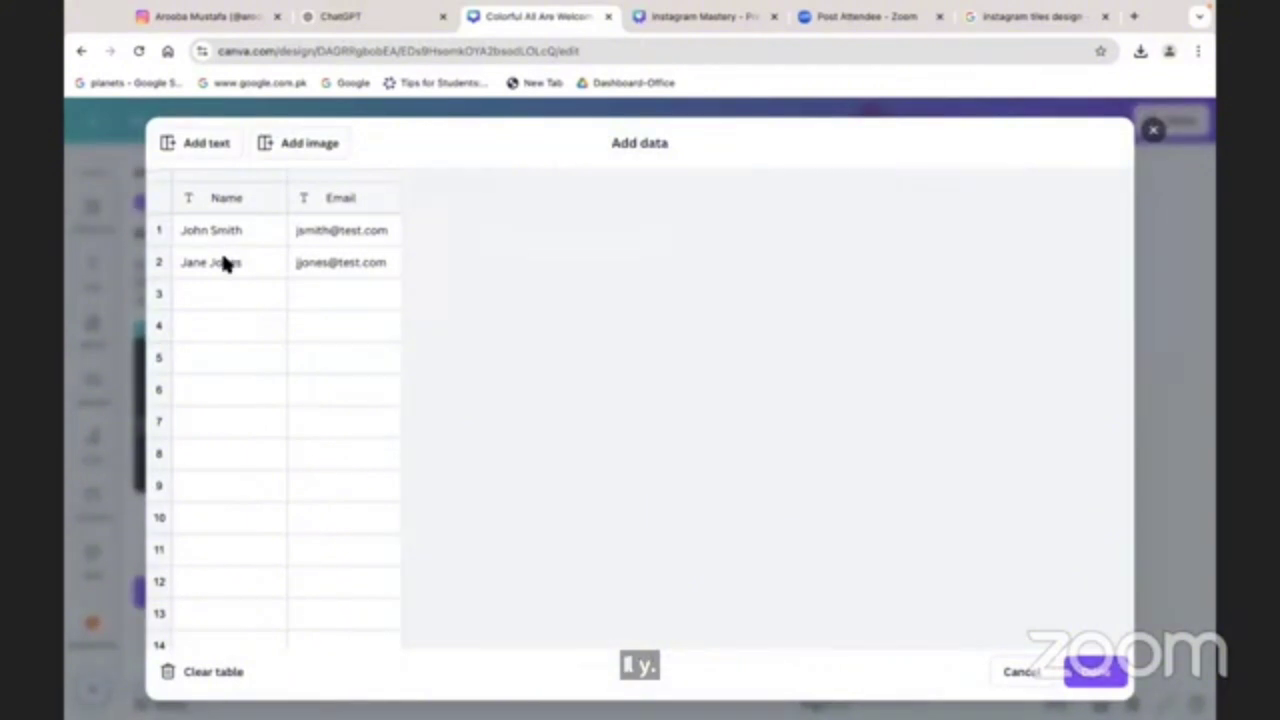
Clear the sample entries and heading of the Name column and delete the Email column from the data table.
{"action": "left_click", "coordinate": [224, 262]}
{"action": "key", "text": "Delete"}
{"action": "left_click", "coordinate": [247, 222]}
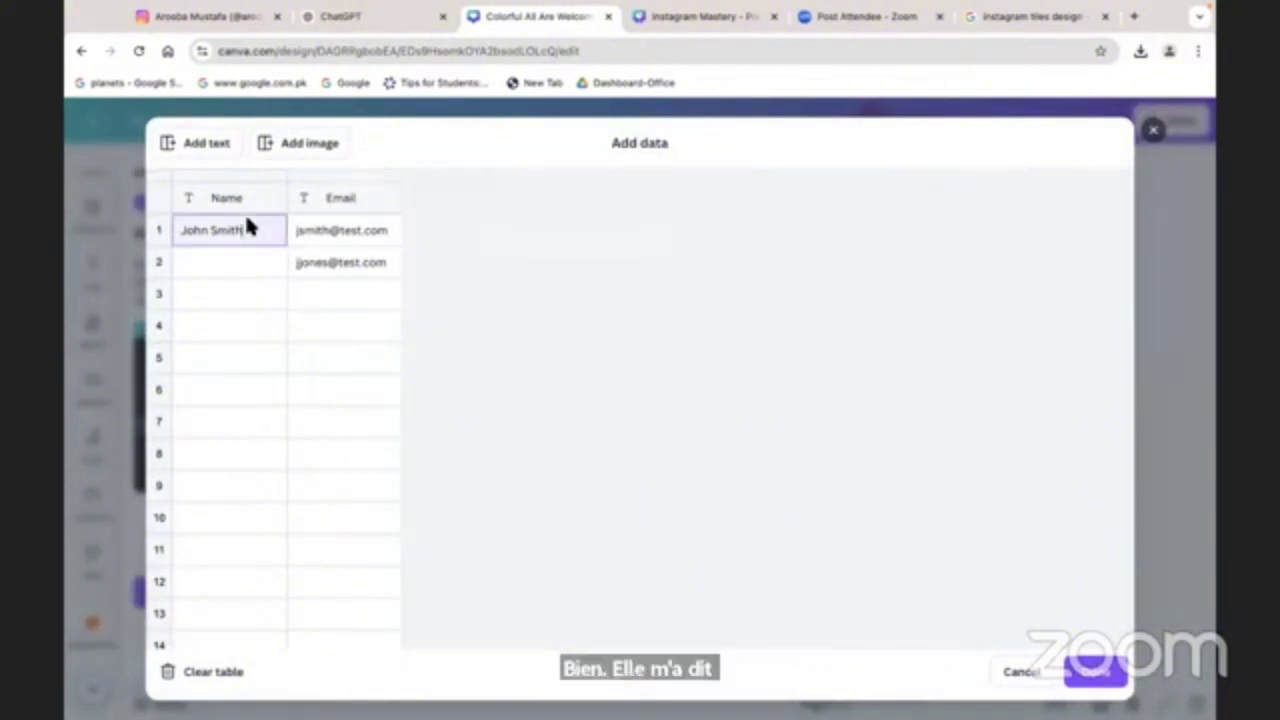
{"action": "key", "text": "Delete"}
{"action": "left_click", "coordinate": [241, 198]}
{"action": "key", "text": "Delete"}
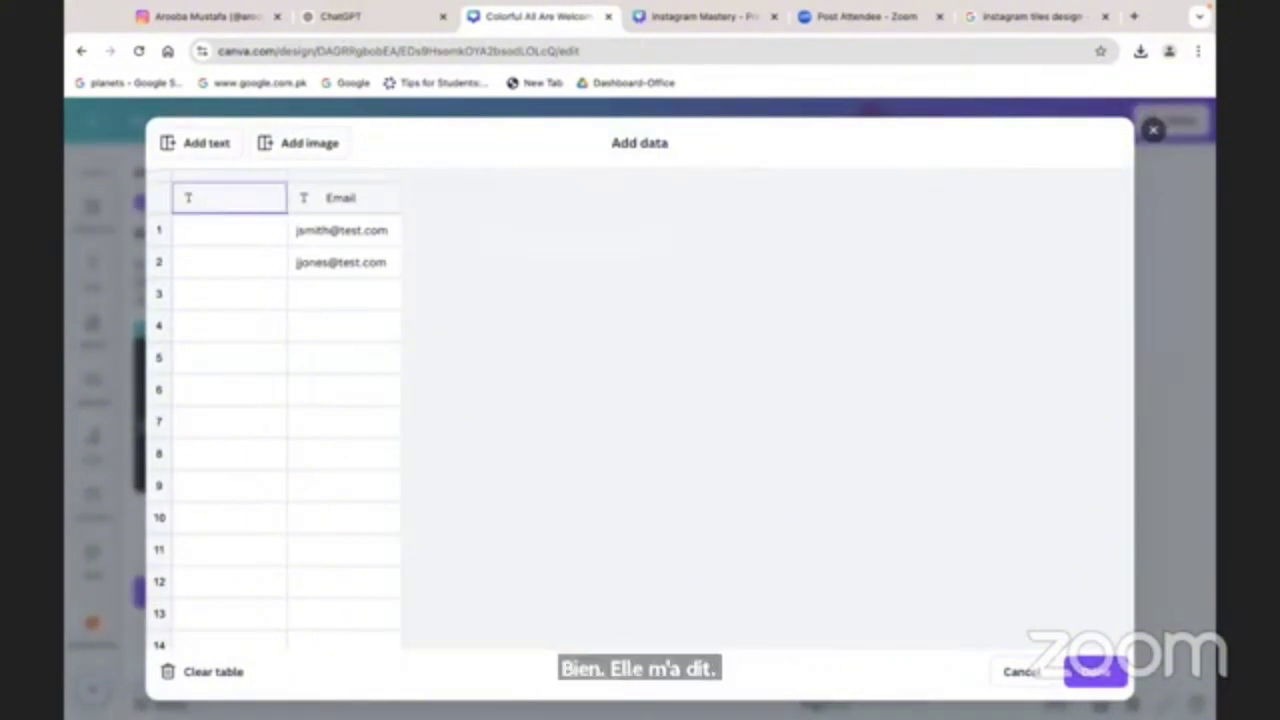
{"action": "left_click", "coordinate": [346, 177]}
{"action": "right_click", "coordinate": [346, 177]}
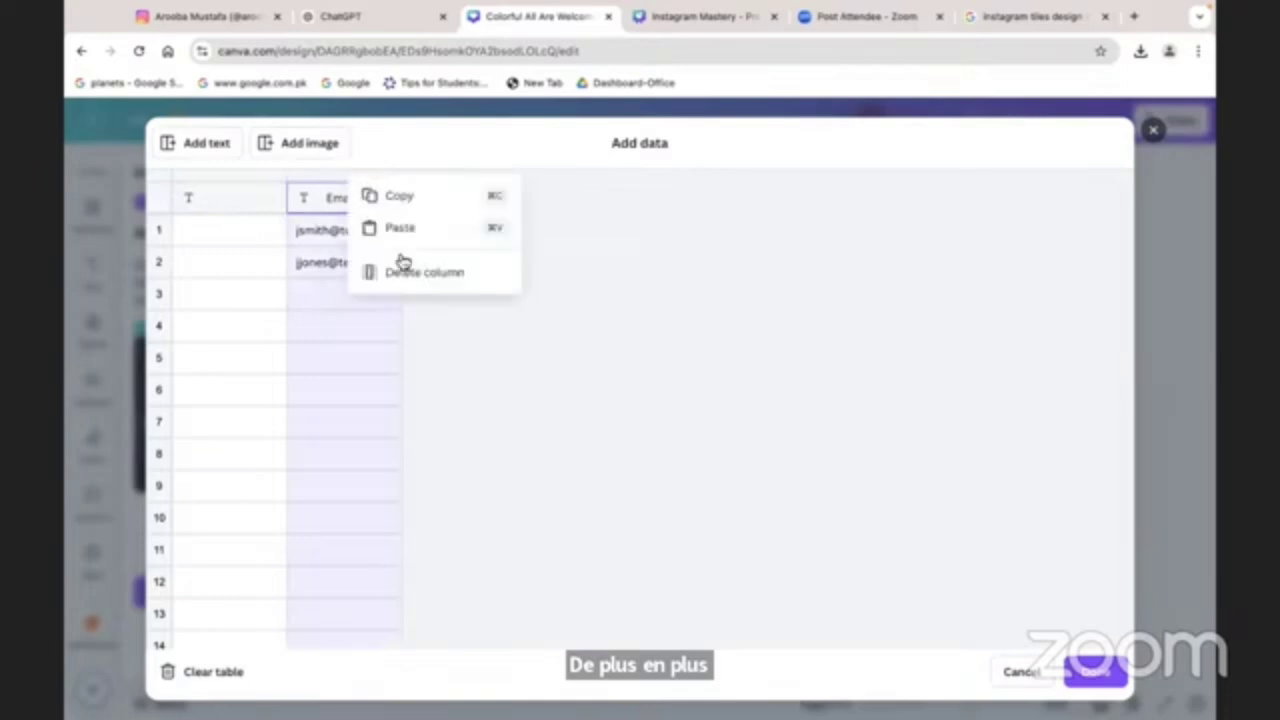
{"action": "left_click", "coordinate": [399, 274]}
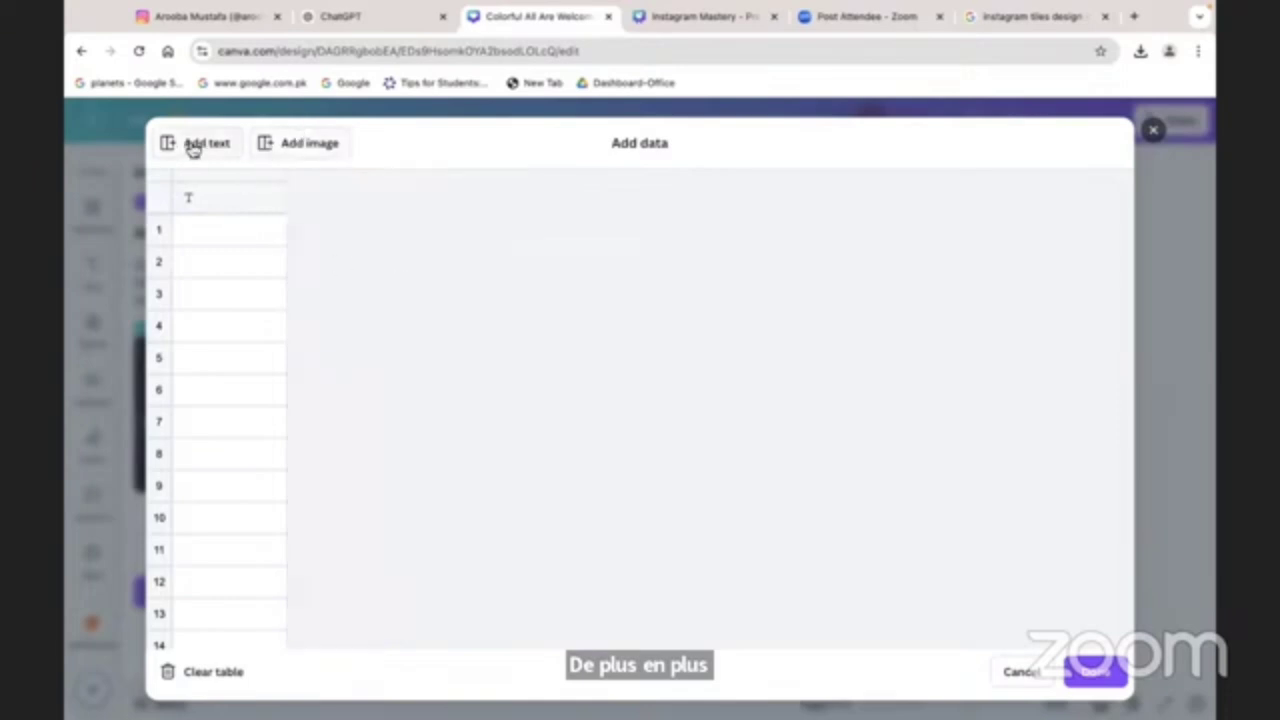
Add a second text column, paste the copied ChatGPT quote table from the first heading on, and accept the data.
{"action": "left_click", "coordinate": [196, 145]}
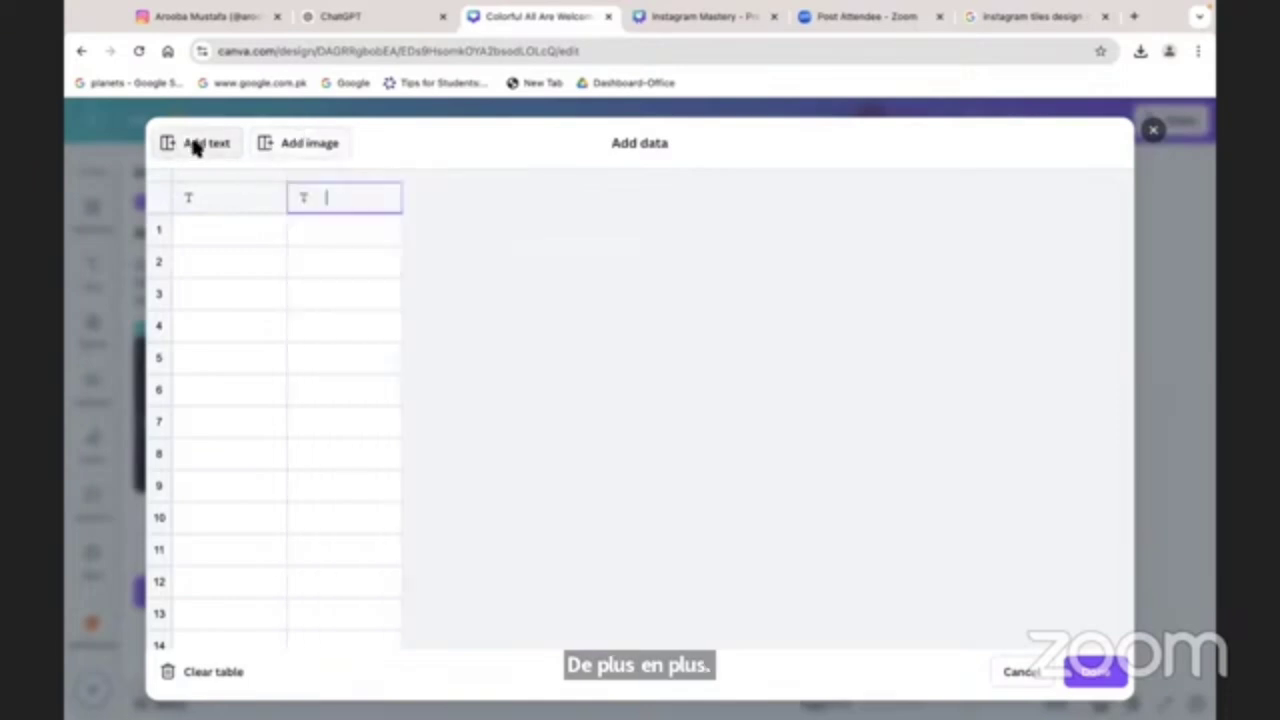
{"action": "left_click", "coordinate": [209, 198]}
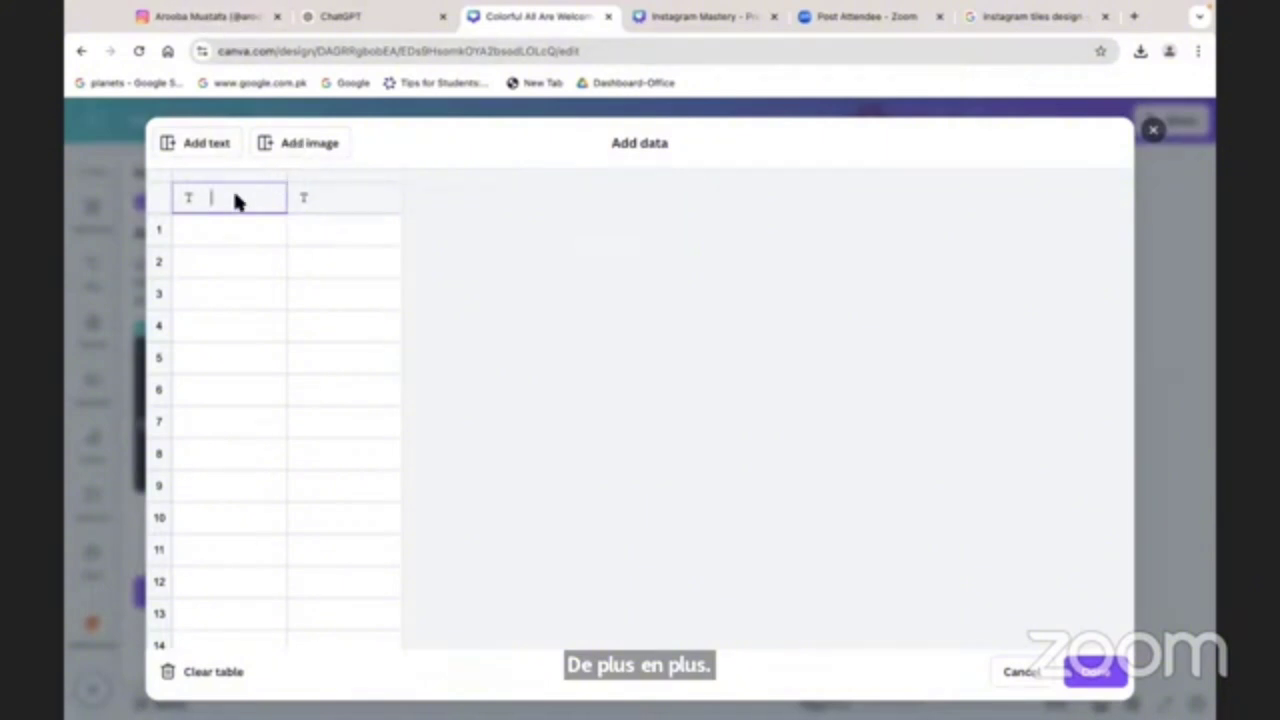
{"action": "key", "text": "ctrl+v"}
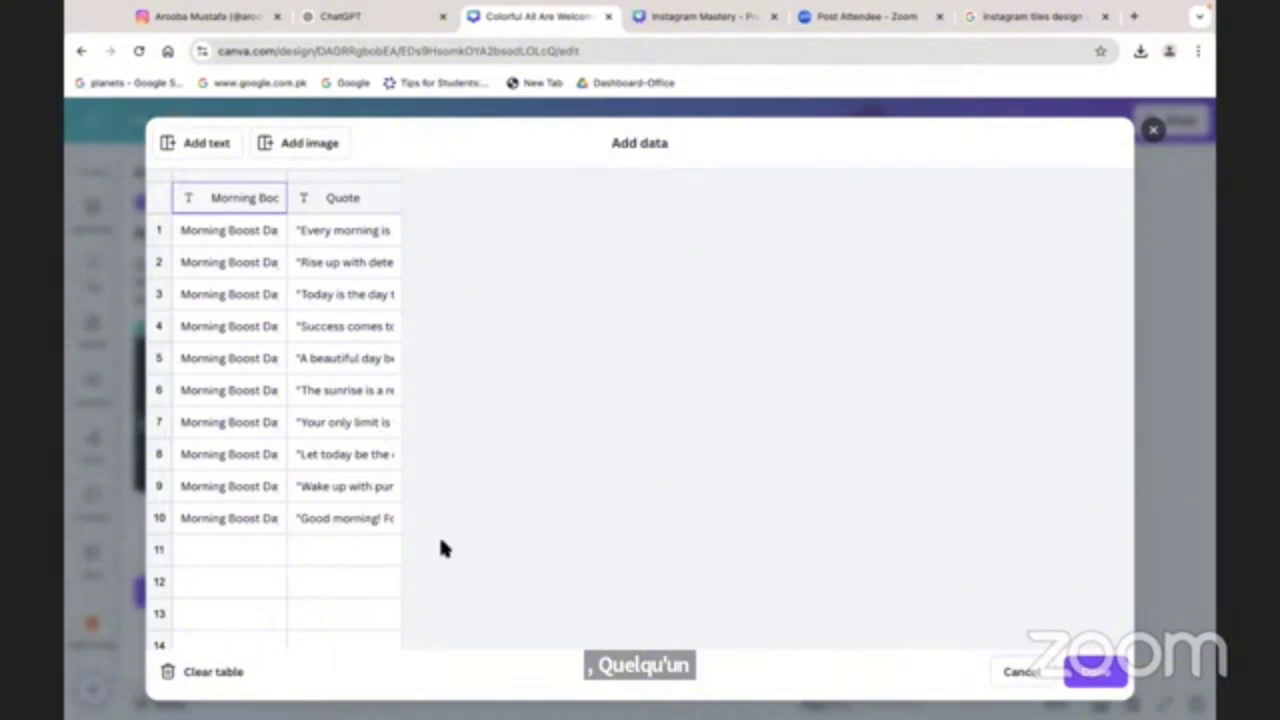
{"action": "left_click", "coordinate": [1110, 682]}
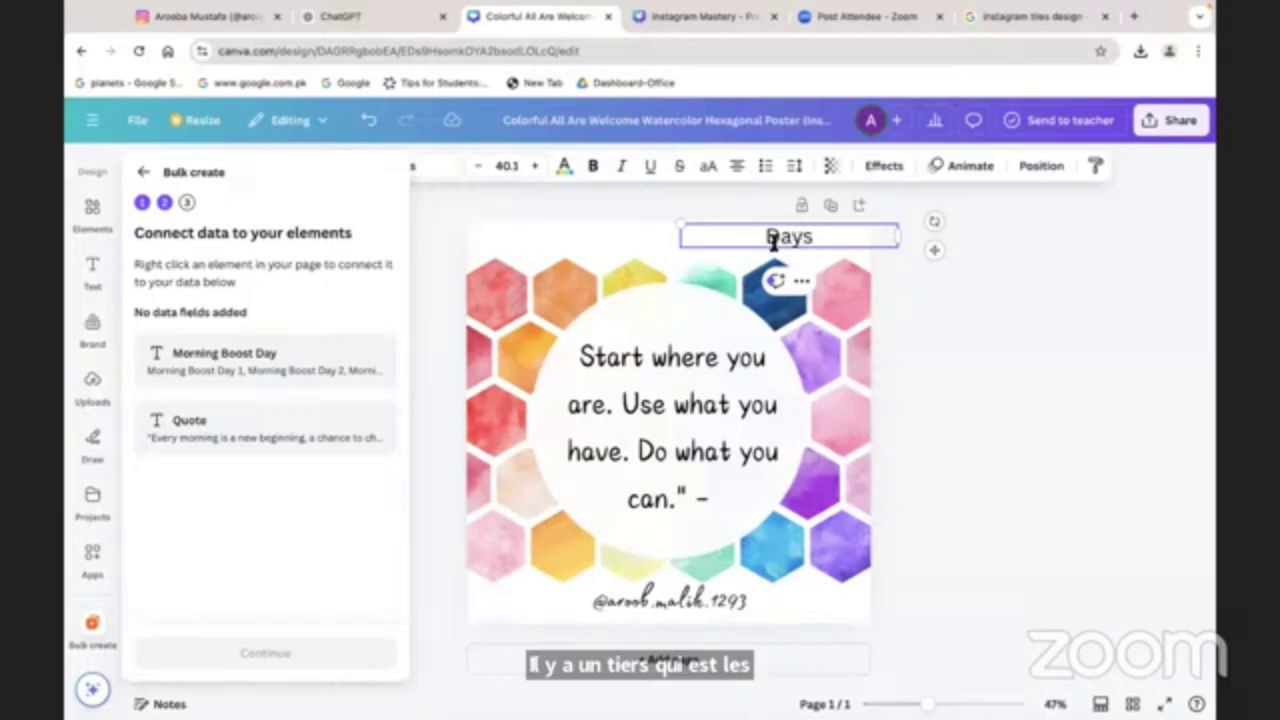
Connect the "Days" text to the "Morning Boost Day" data field.
{"action": "left_click", "coordinate": [800, 284]}
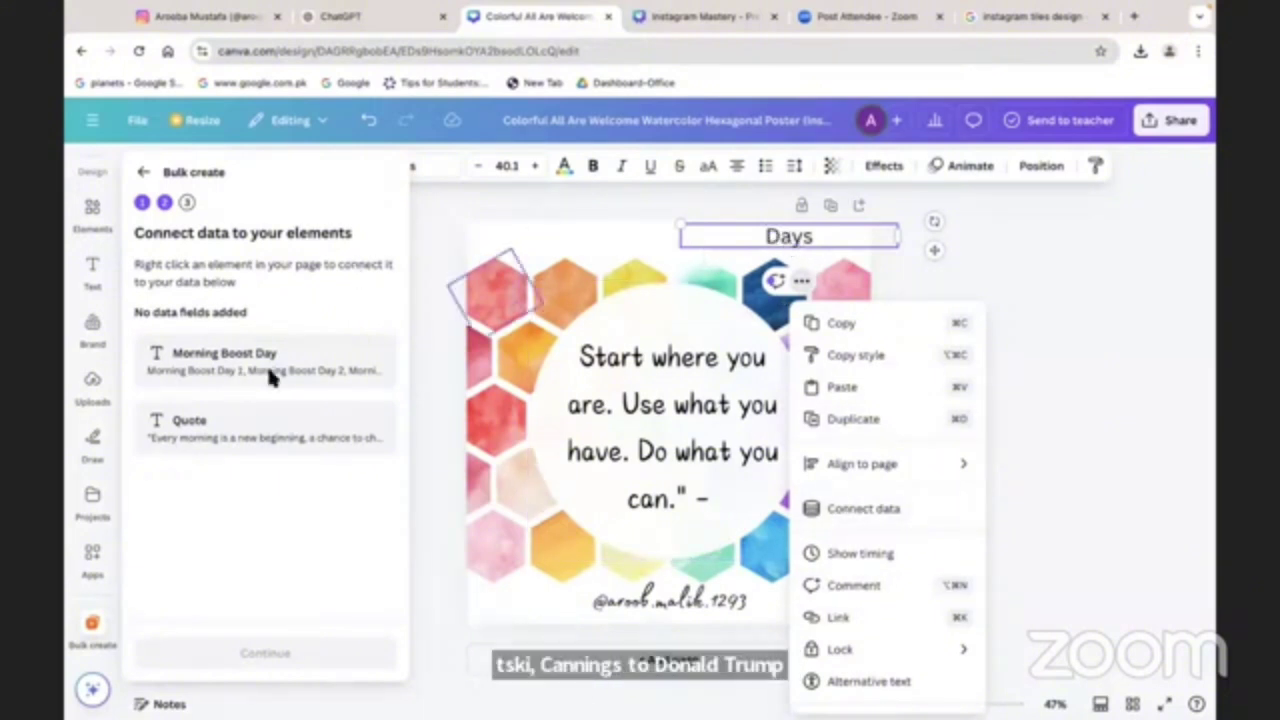
{"action": "left_click", "coordinate": [838, 508]}
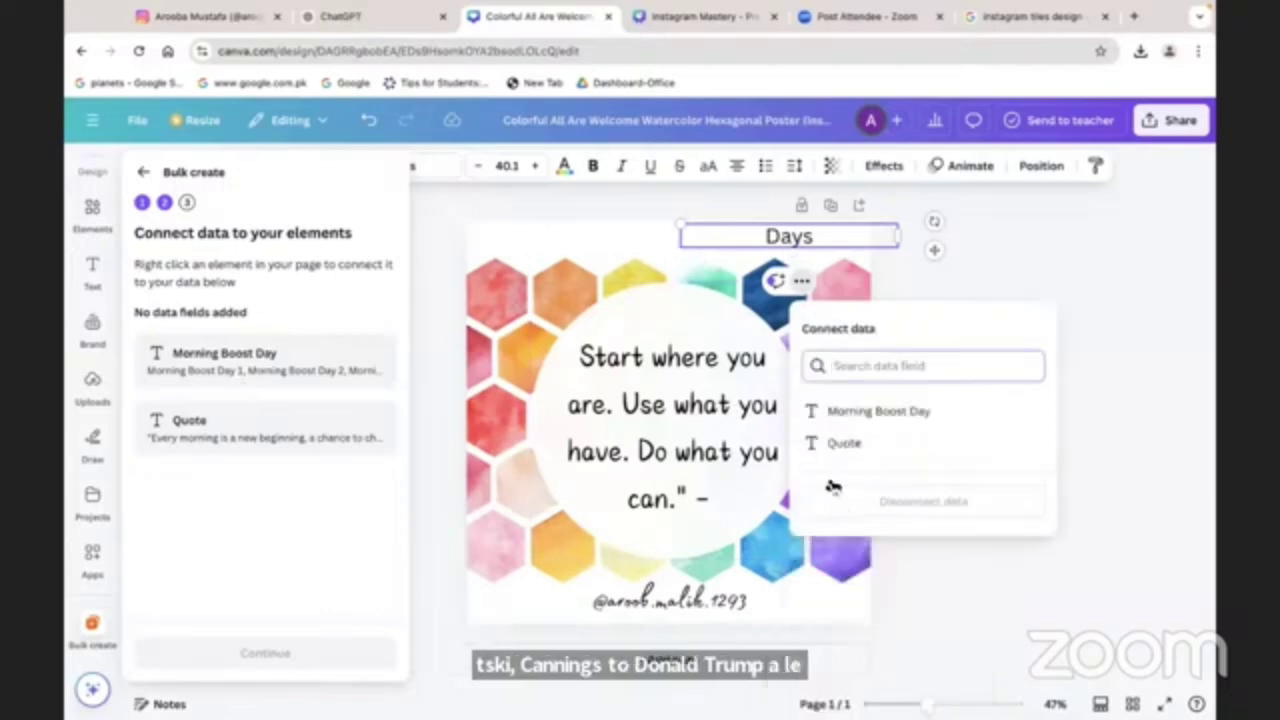
{"action": "left_click", "coordinate": [858, 412]}
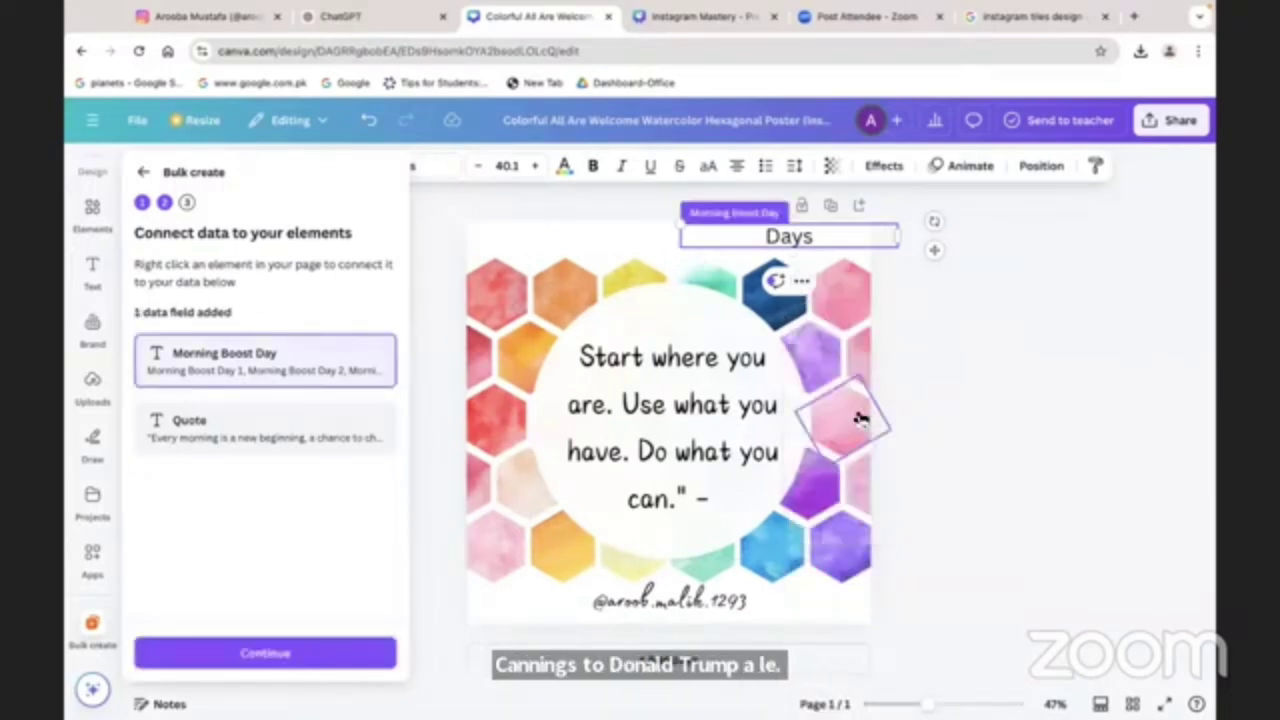
Connect the text in the white circle to the "Quote" data field and generate 10 designs from all rows.
{"action": "left_click", "coordinate": [676, 393]}
{"action": "left_click", "coordinate": [711, 302]}
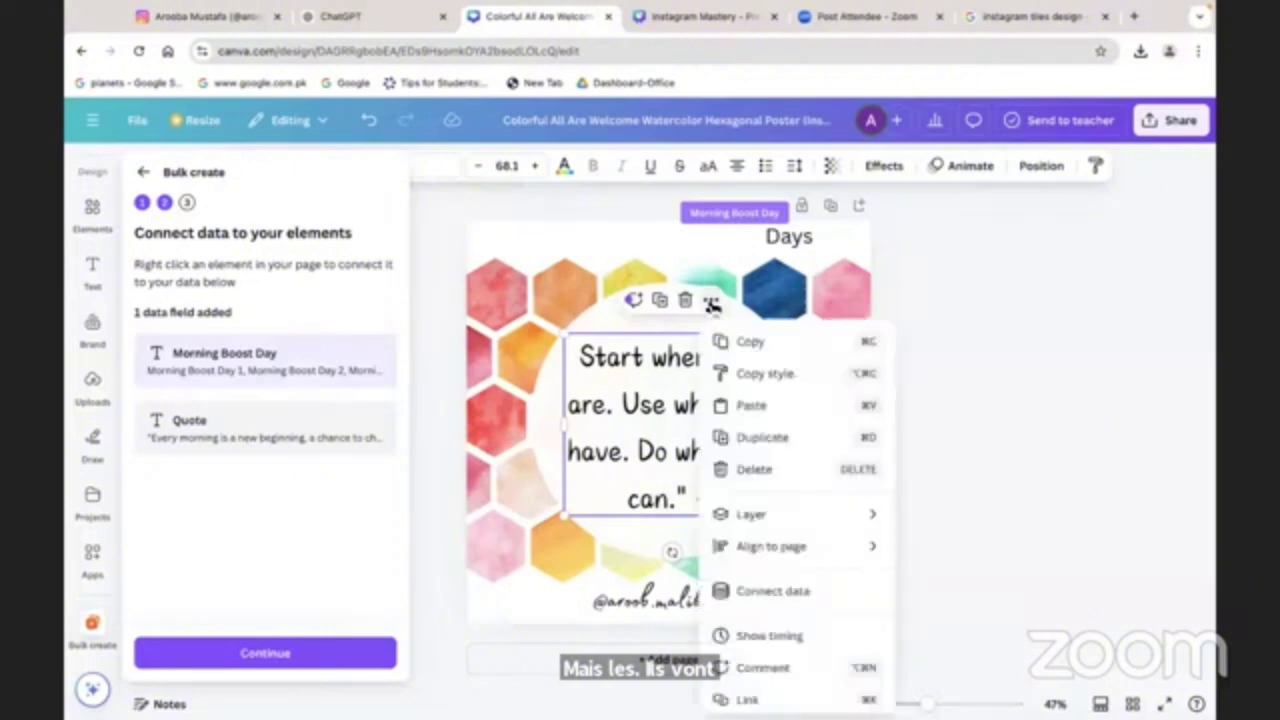
{"action": "left_click", "coordinate": [750, 592]}
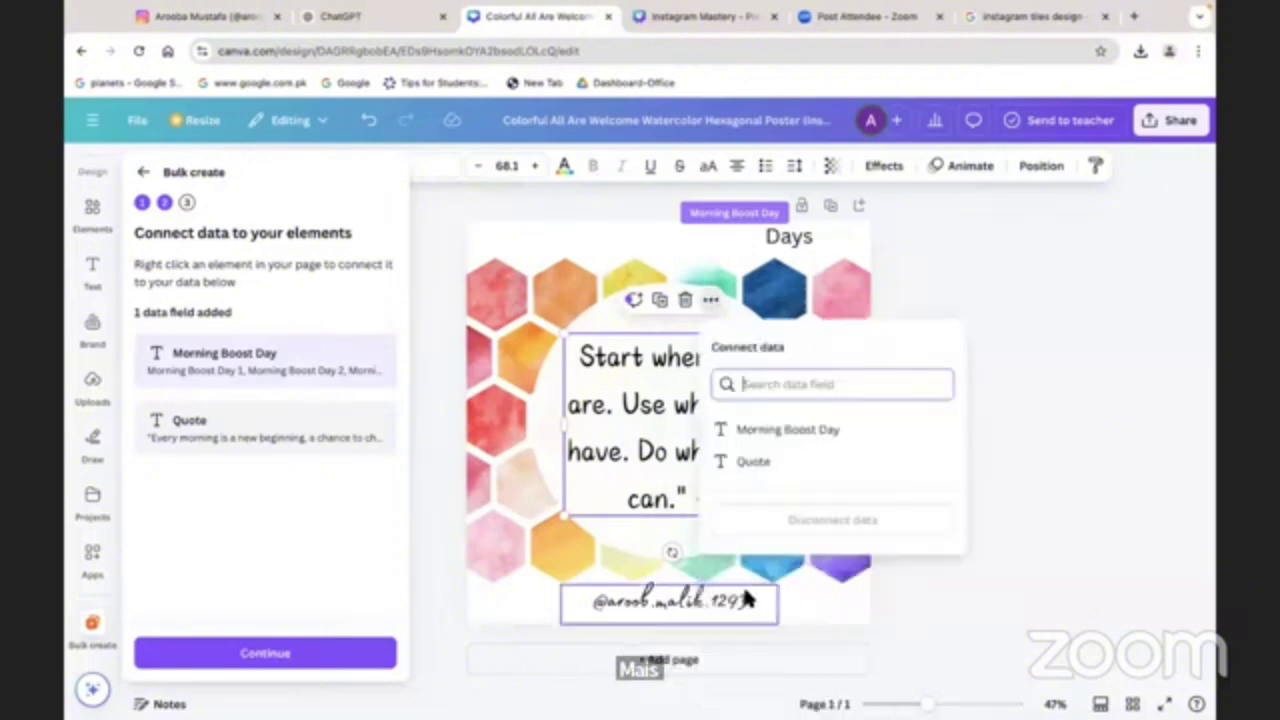
{"action": "left_click", "coordinate": [755, 462]}
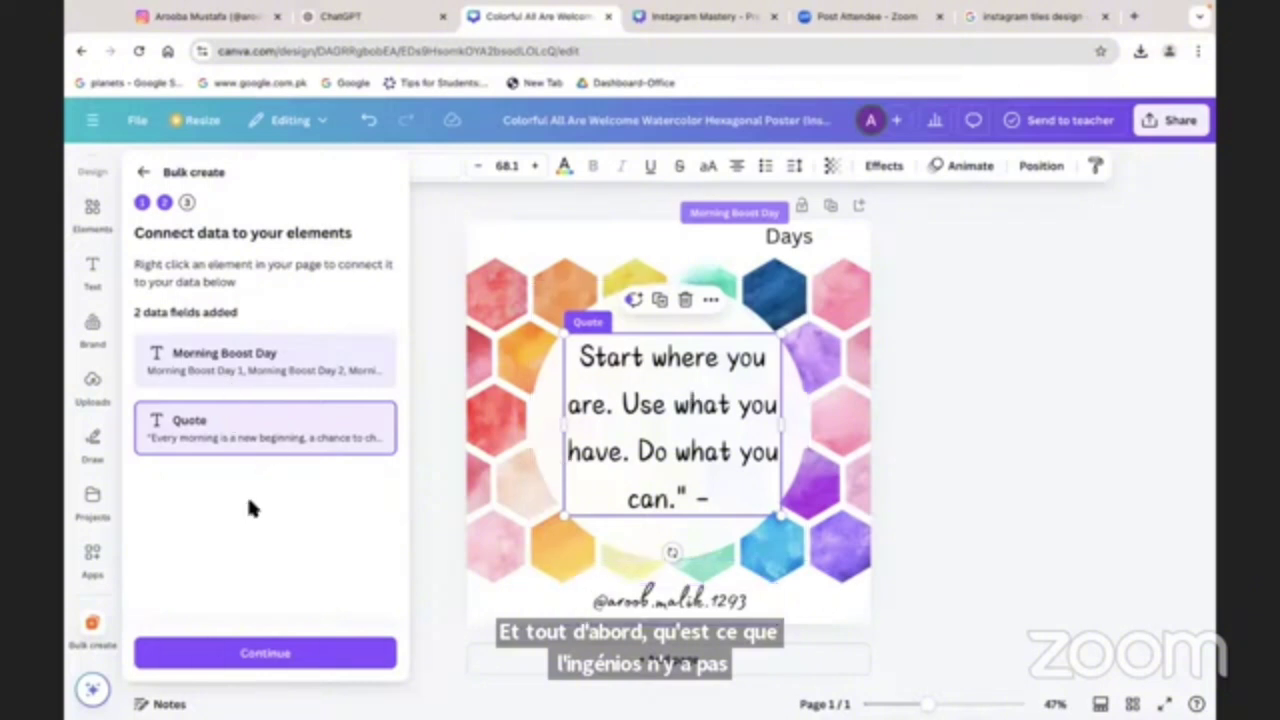
{"action": "left_click", "coordinate": [243, 652]}
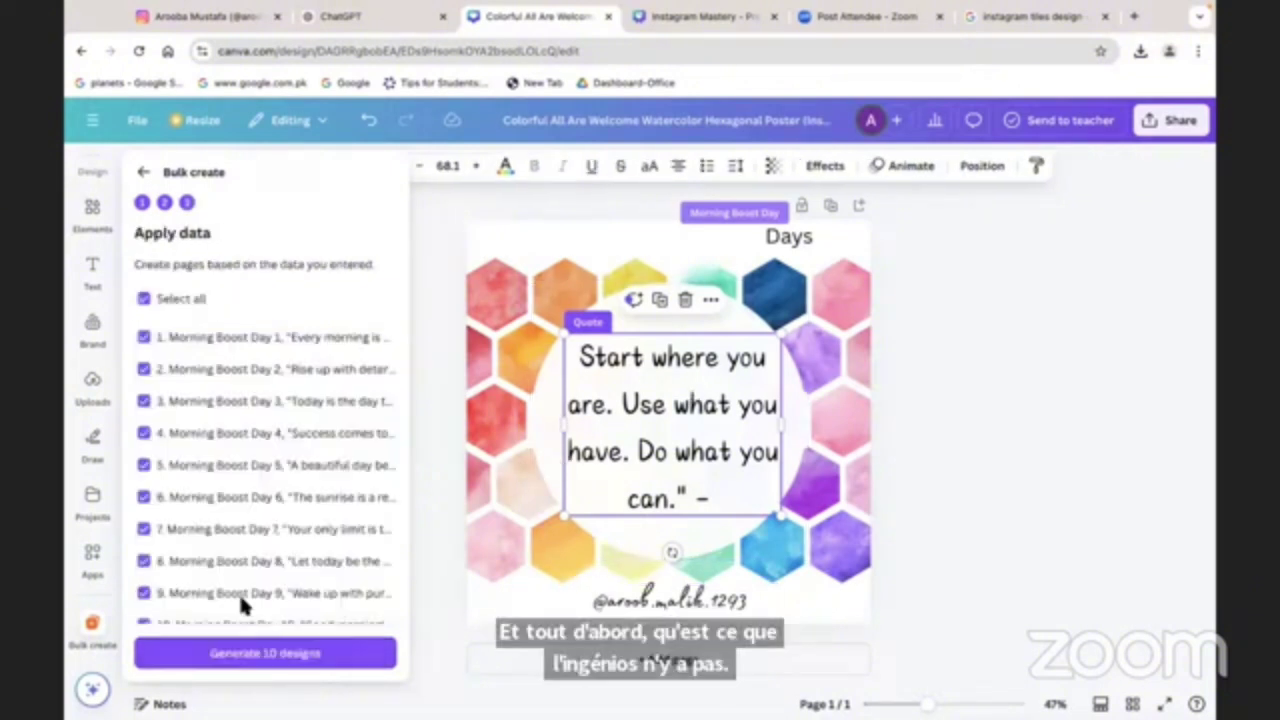
{"action": "left_click", "coordinate": [316, 657]}
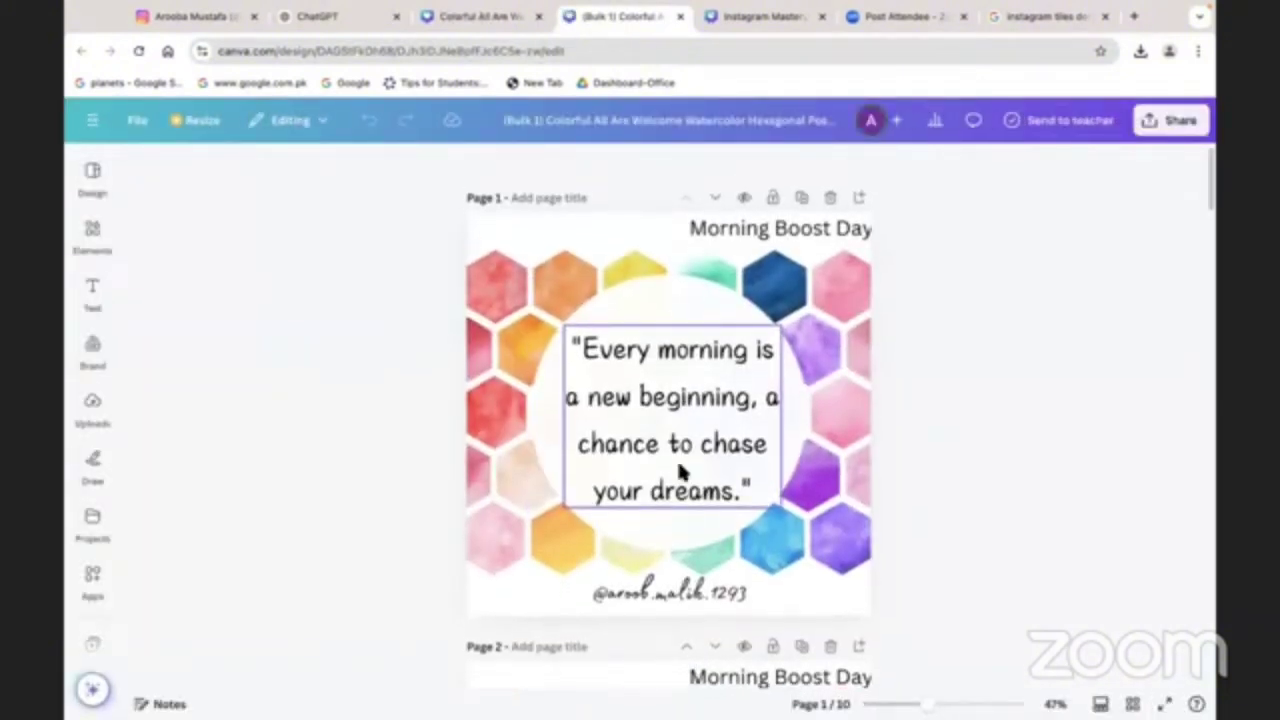
Review the generated pages and scale down the quote text on page 6 to size 59.1.
{"action": "scroll", "coordinate": [677, 458], "scroll_direction": "down", "scroll_amount": 6}
{"action": "scroll", "coordinate": [684, 472], "scroll_direction": "down", "scroll_amount": 10}
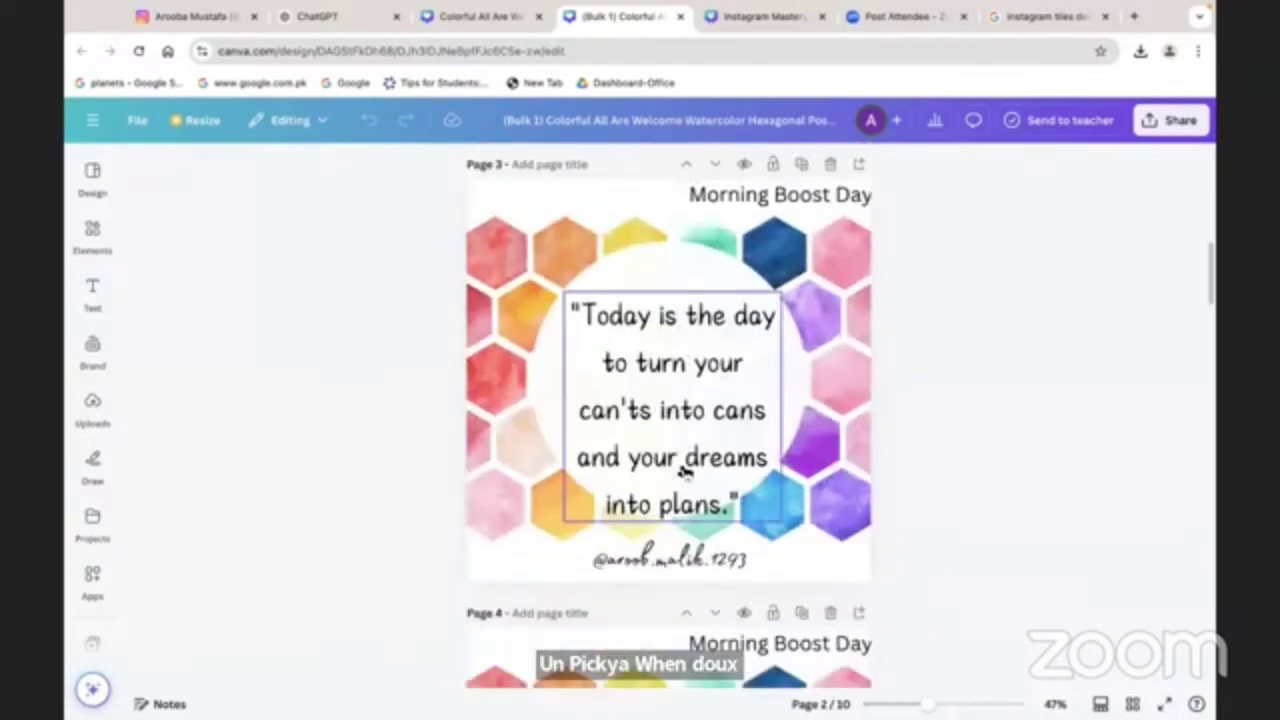
{"action": "scroll", "coordinate": [684, 472], "scroll_direction": "down", "scroll_amount": 15}
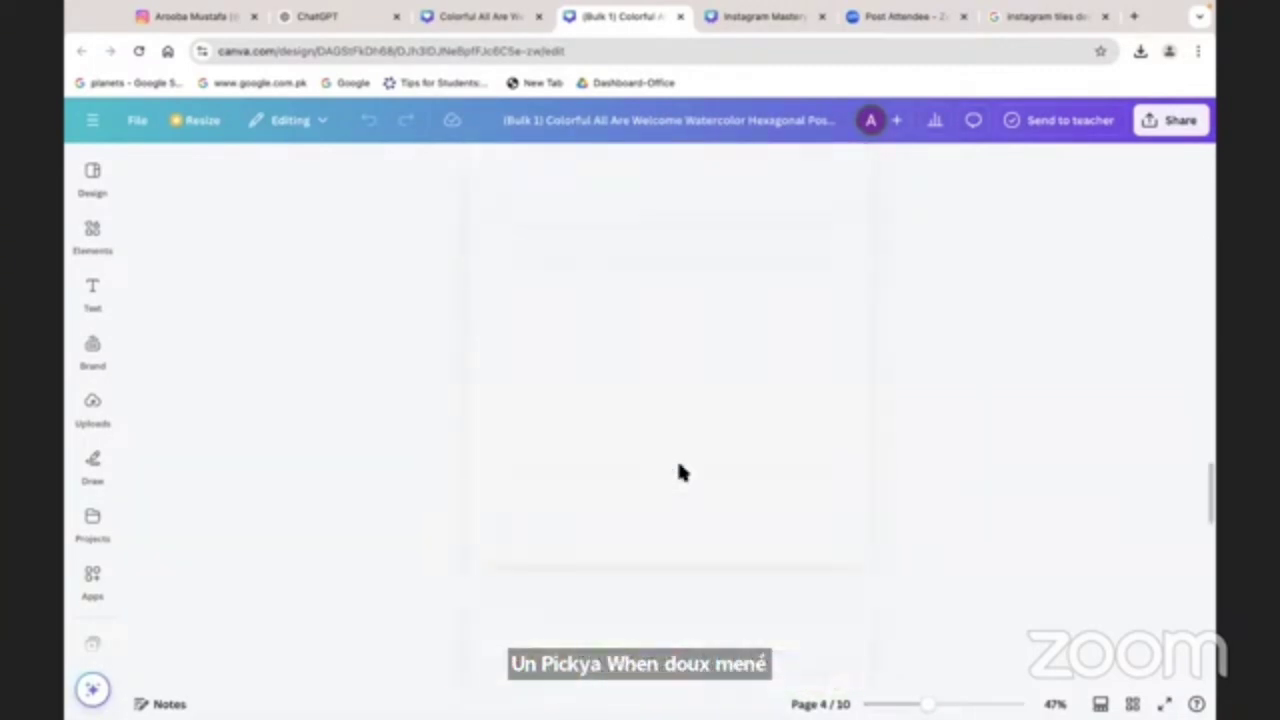
{"action": "scroll", "coordinate": [679, 468], "scroll_direction": "down", "scroll_amount": 8}
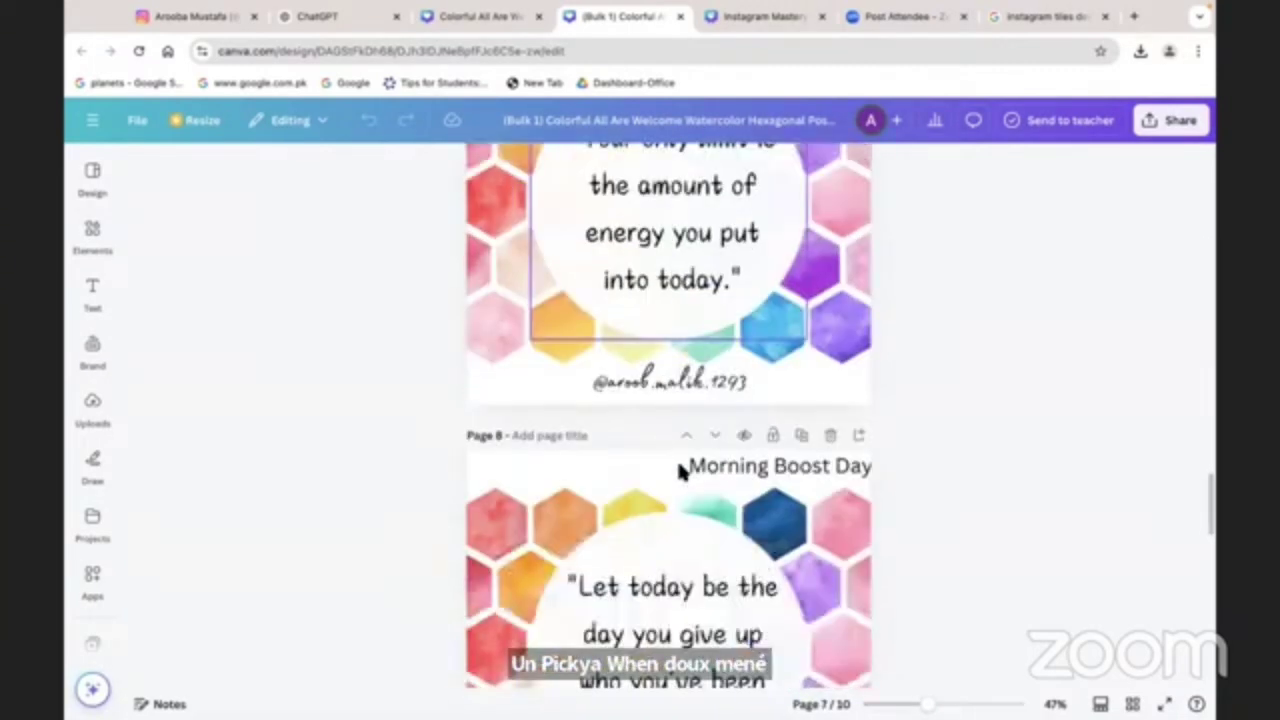
{"action": "scroll", "coordinate": [679, 470], "scroll_direction": "up", "scroll_amount": 10}
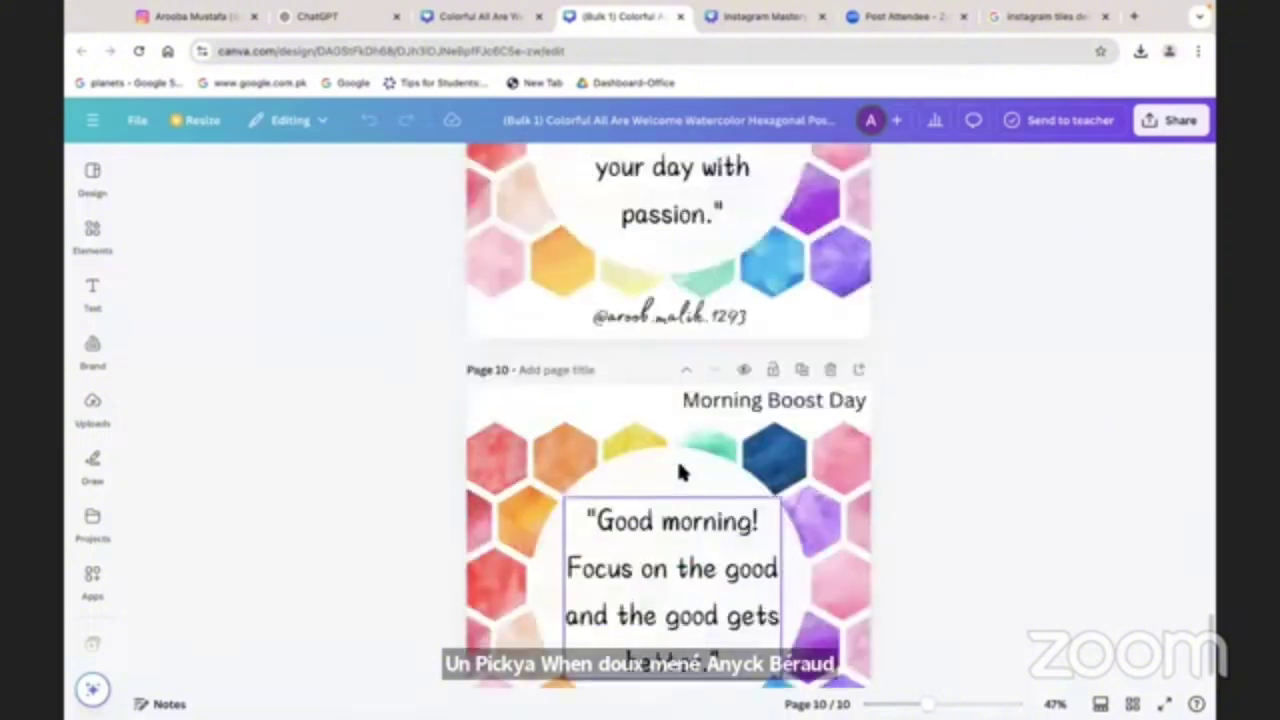
{"action": "scroll", "coordinate": [679, 472], "scroll_direction": "up", "scroll_amount": 6}
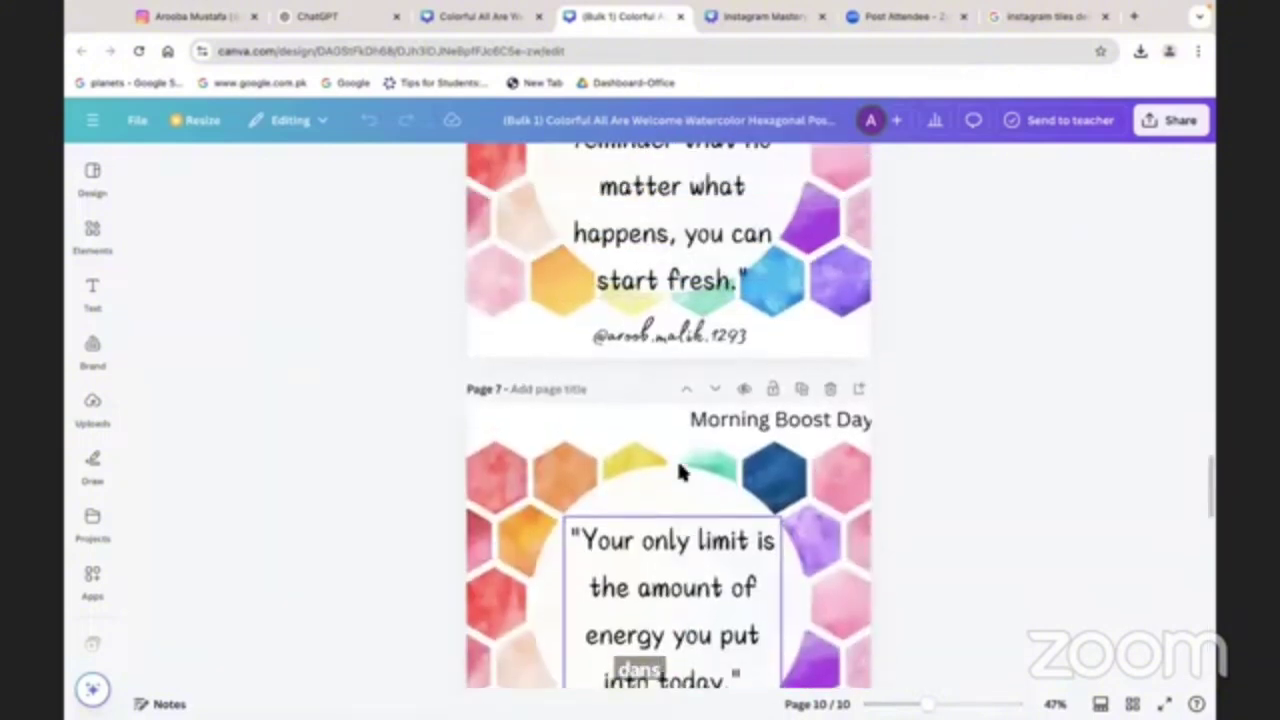
{"action": "scroll", "coordinate": [683, 470], "scroll_direction": "down", "scroll_amount": 2}
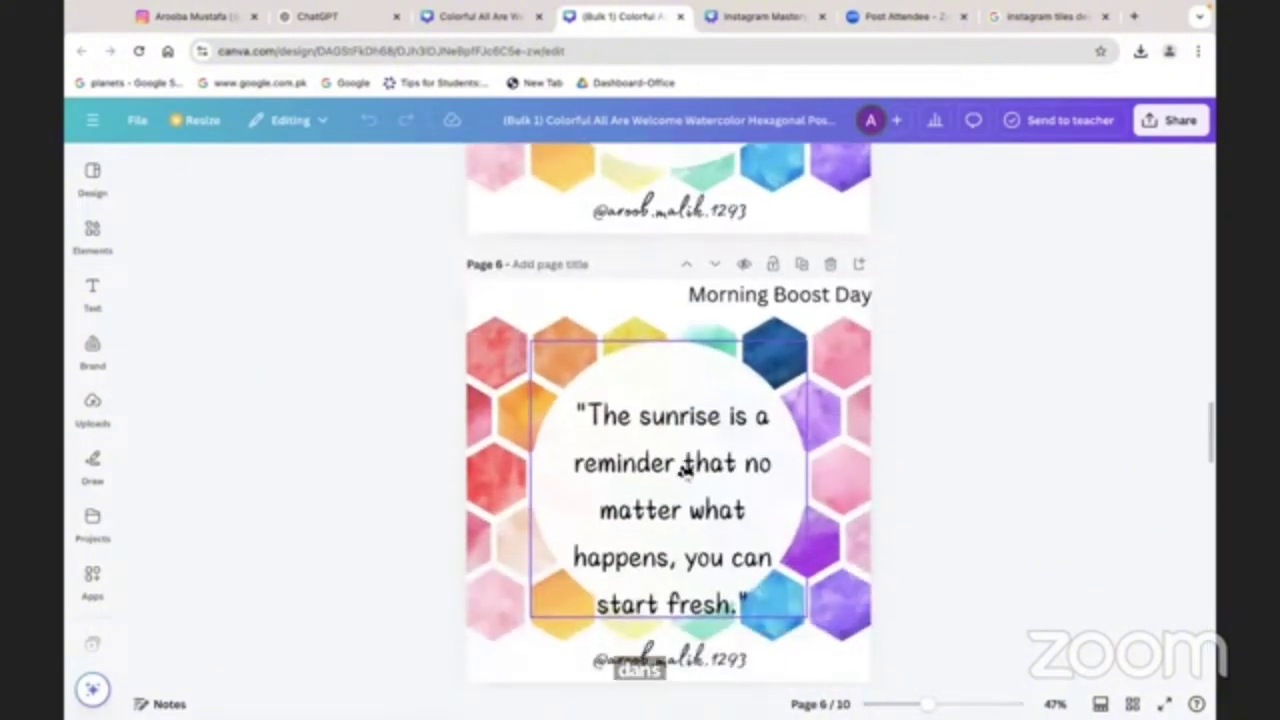
{"action": "left_click", "coordinate": [690, 535]}
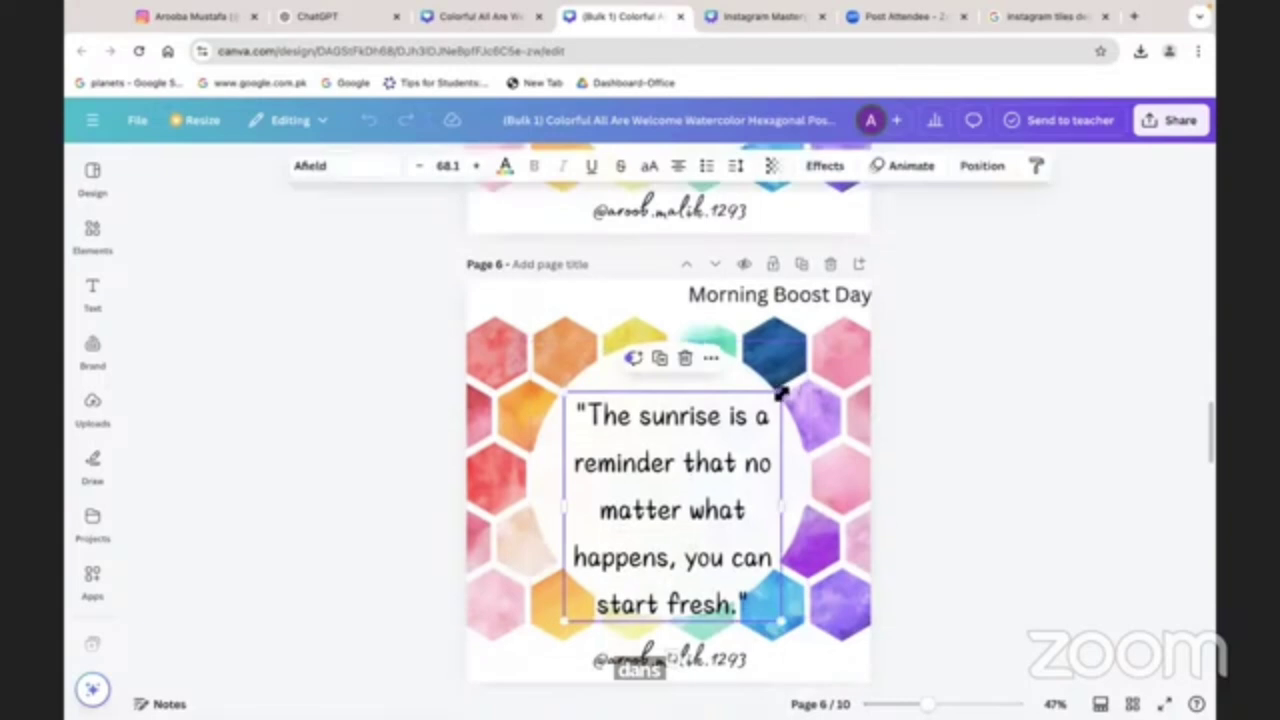
{"action": "left_click_drag", "start_coordinate": [783, 398], "coordinate": [734, 434]}
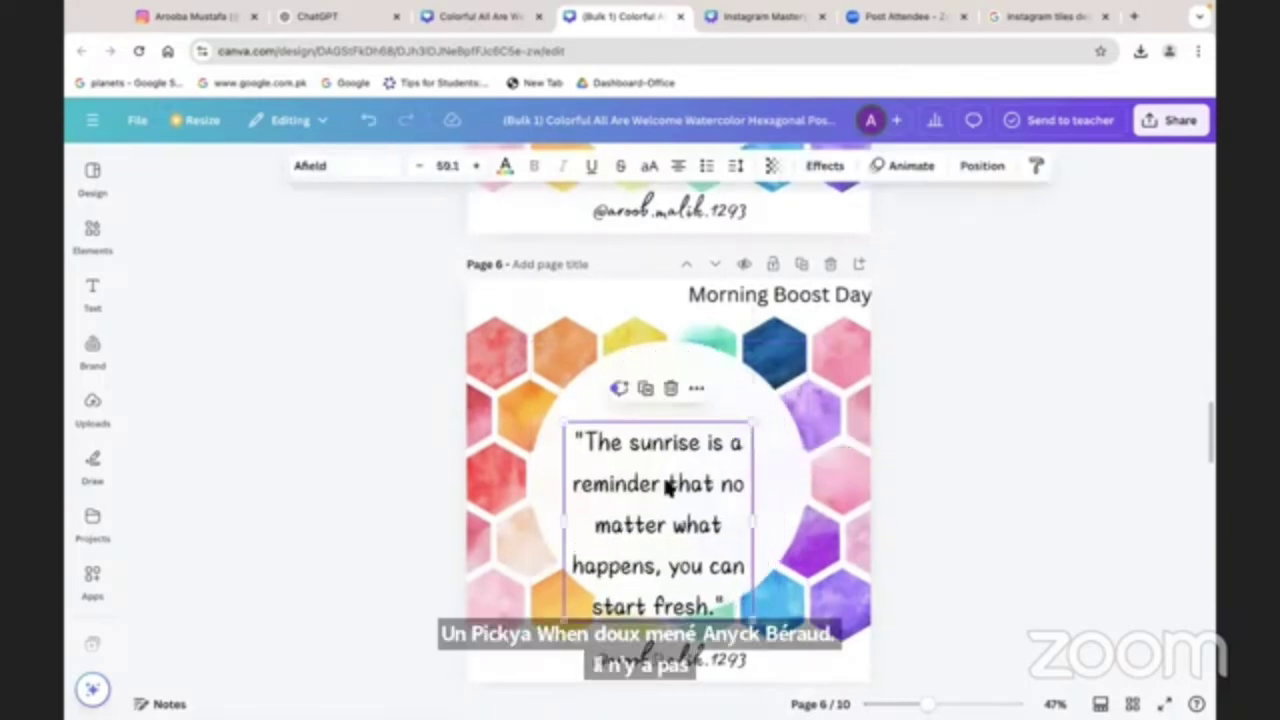
Move the quote text on page 6 up into the middle of the white circle.
{"action": "left_click_drag", "start_coordinate": [669, 486], "coordinate": [678, 443]}
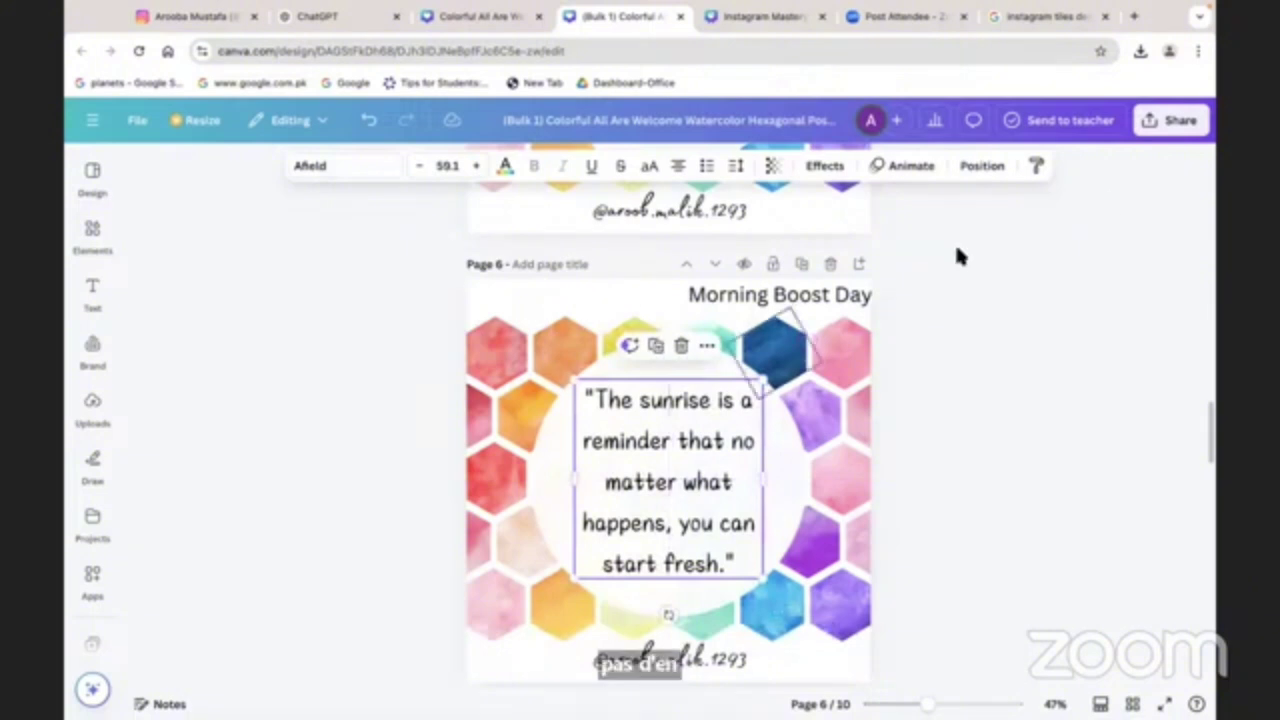
Copy the design's collaboration link and open its download options.
{"action": "left_click", "coordinate": [1175, 119]}
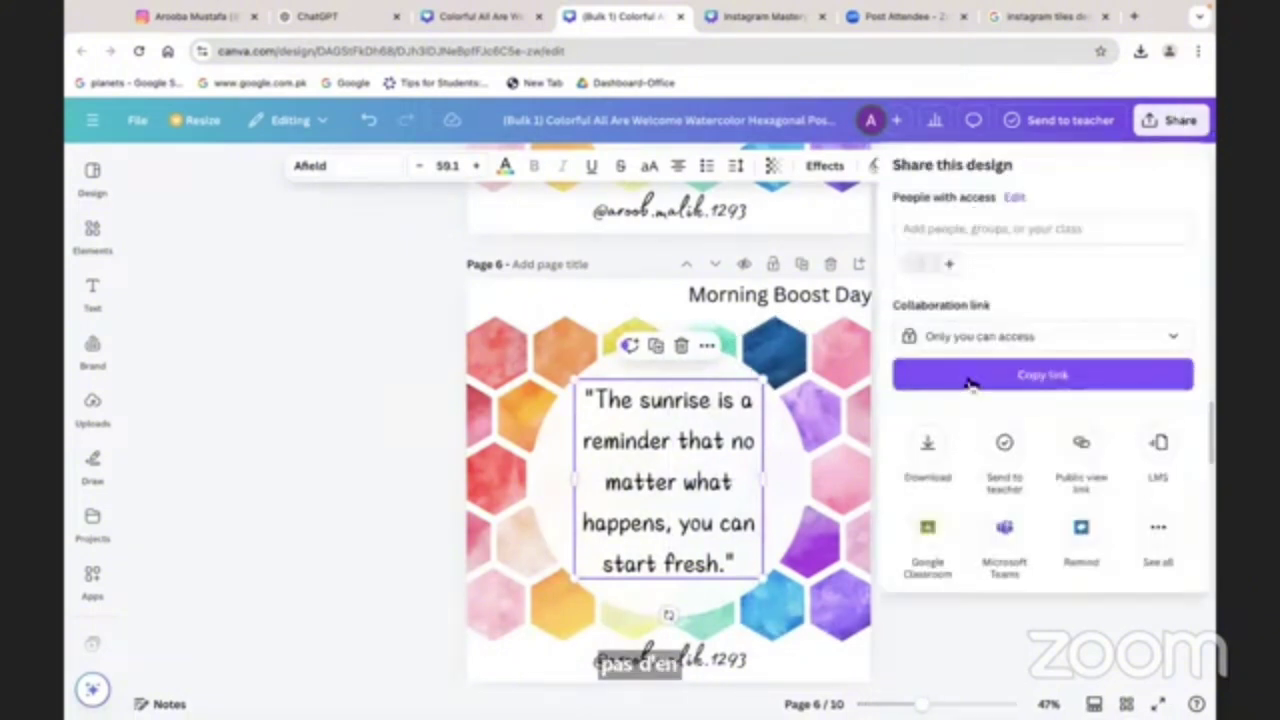
{"action": "left_click", "coordinate": [972, 382]}
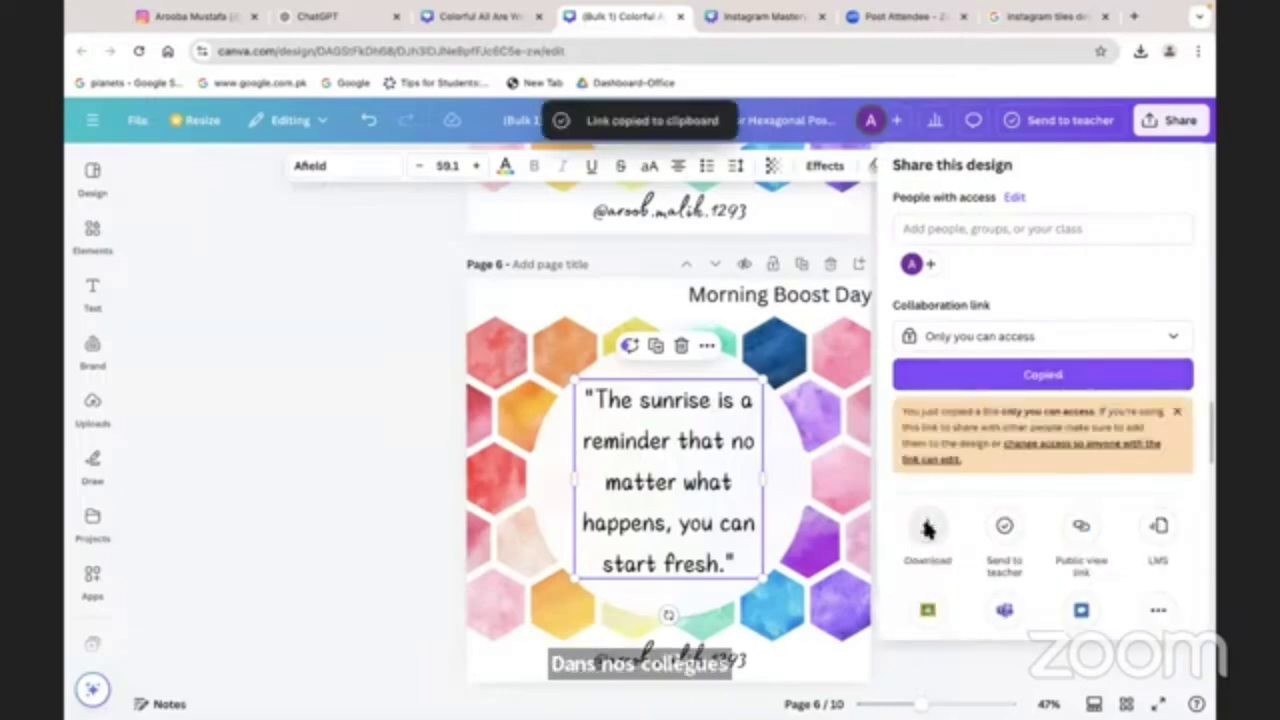
{"action": "left_click", "coordinate": [927, 529]}
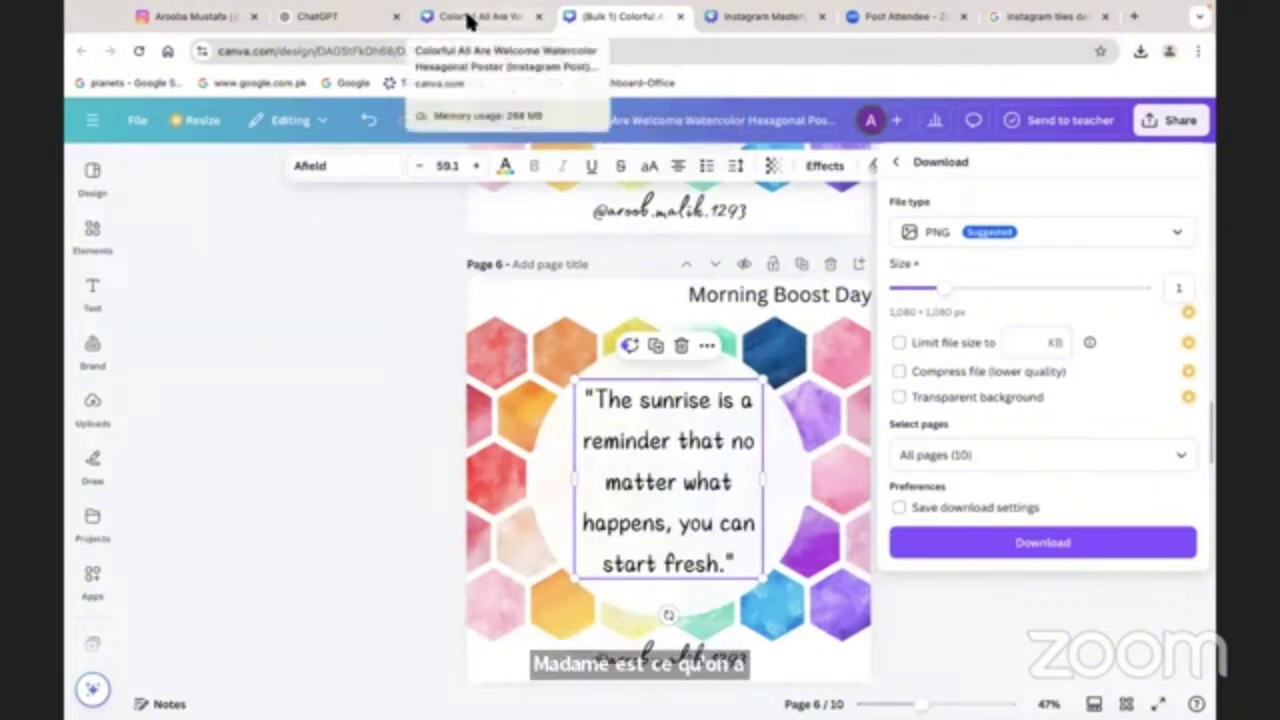
Copy the second prompt, about adding caption and hashtag columns, from the "Prompt for Bulk Content" slide of the Instagram Mastery presentation.
{"action": "left_click", "coordinate": [333, 24]}
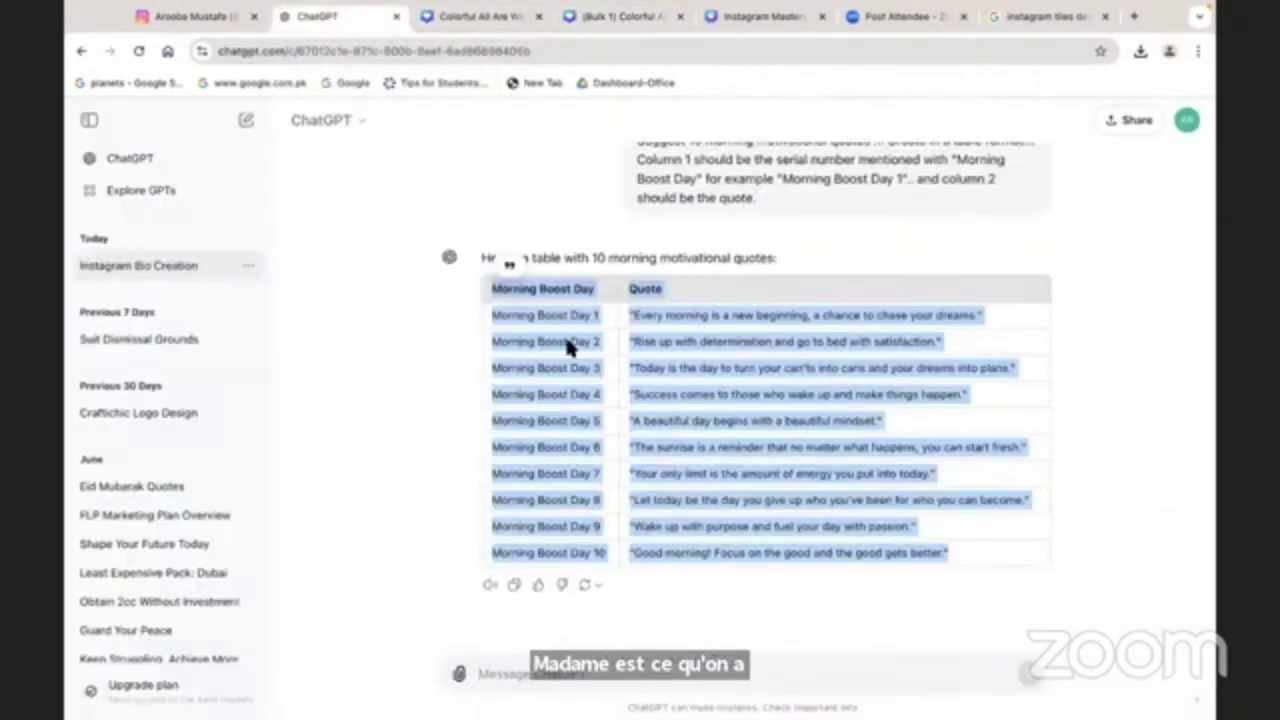
{"action": "left_click", "coordinate": [676, 455]}
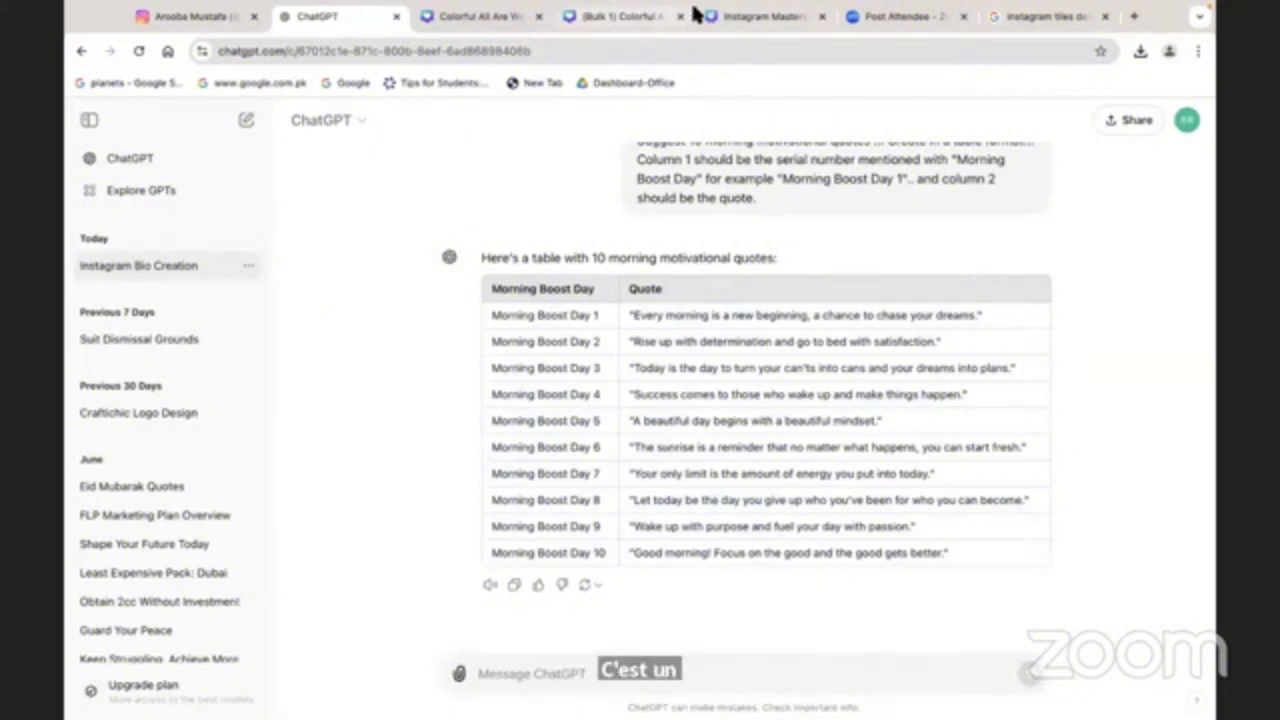
{"action": "left_click", "coordinate": [735, 17]}
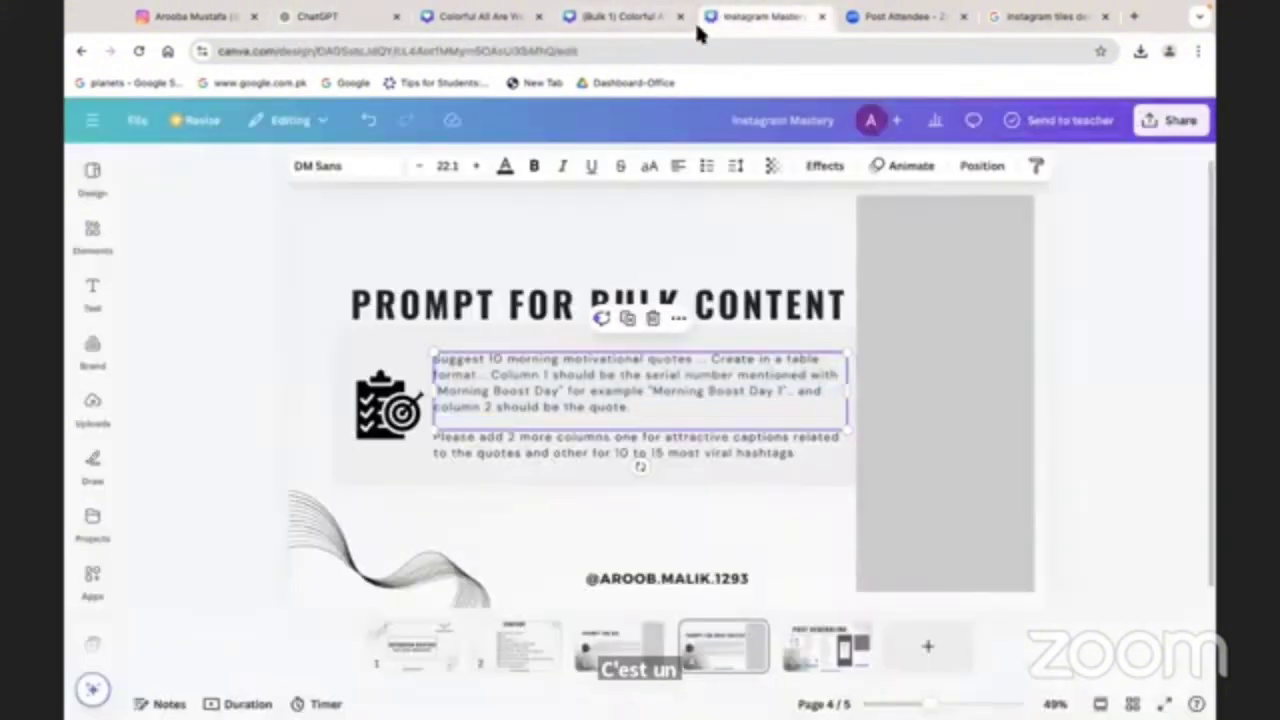
{"action": "left_click", "coordinate": [662, 437]}
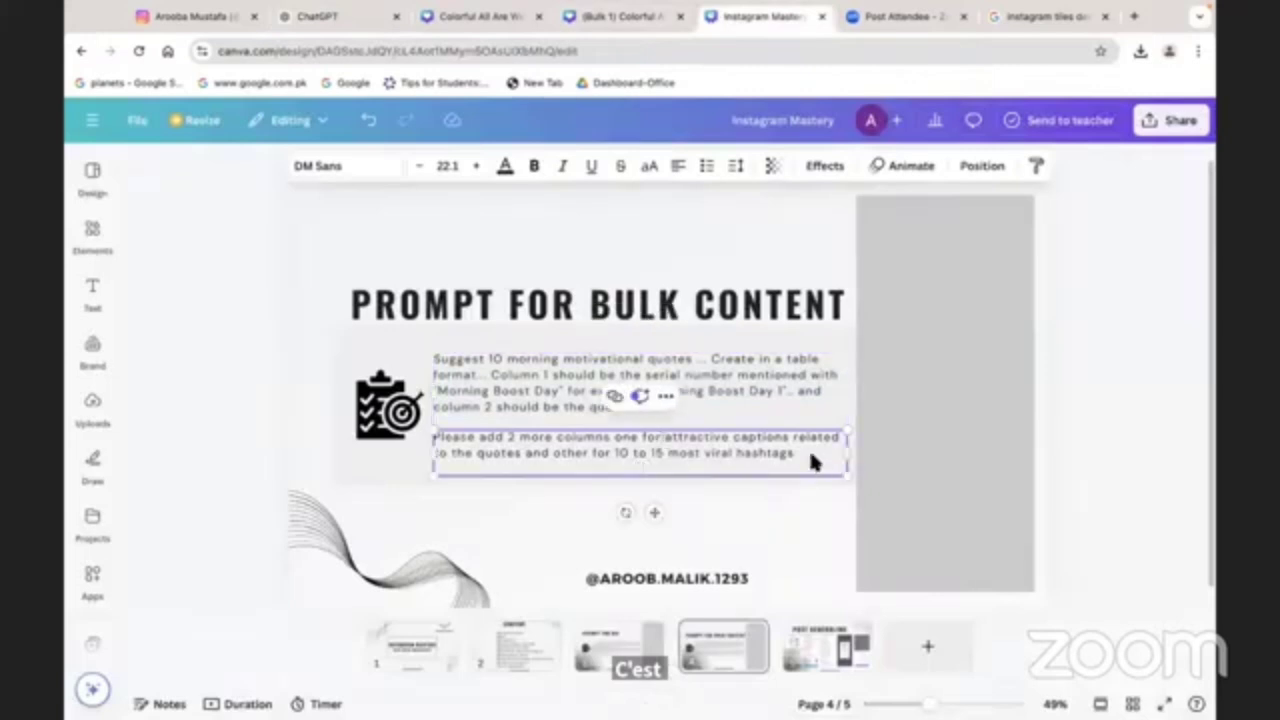
{"action": "triple_click", "coordinate": [430, 440]}
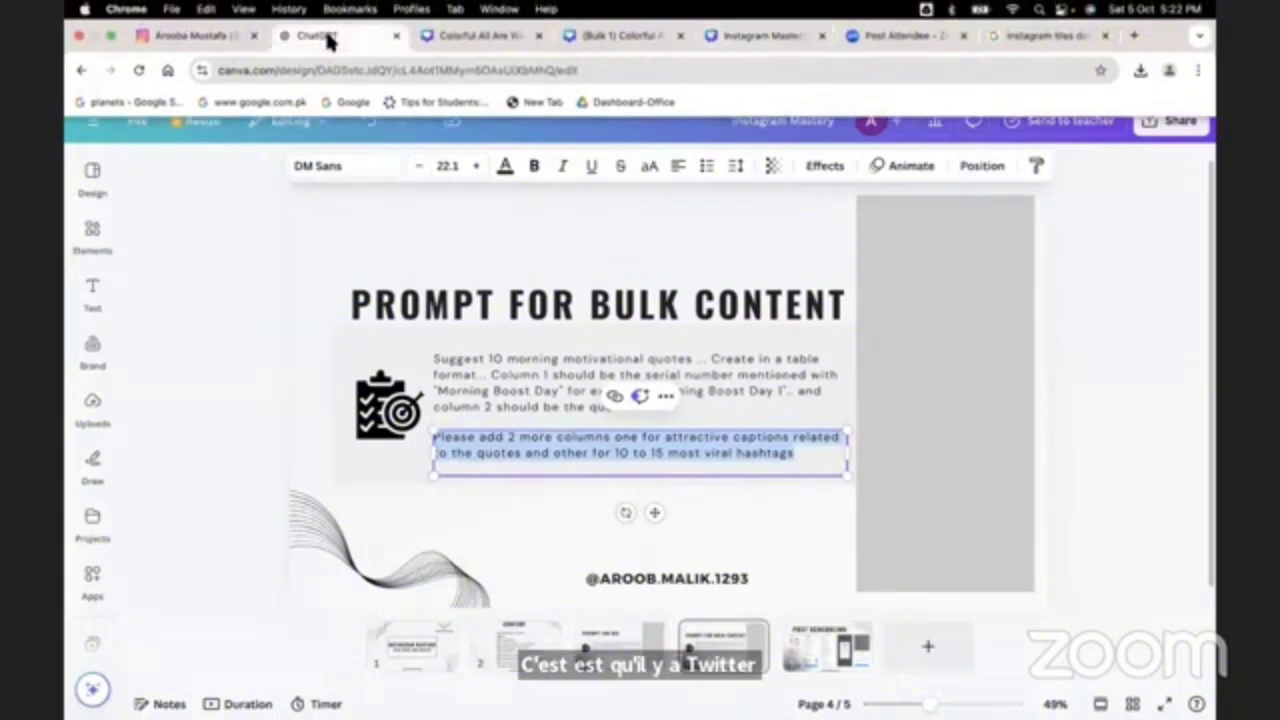
Ask ChatGPT to add 2 more columns, one for attractive captions related to the quotes and one for 10 to 15 most viral hashtags.
{"action": "left_click", "coordinate": [320, 16]}
{"action": "key", "text": "super+v"}
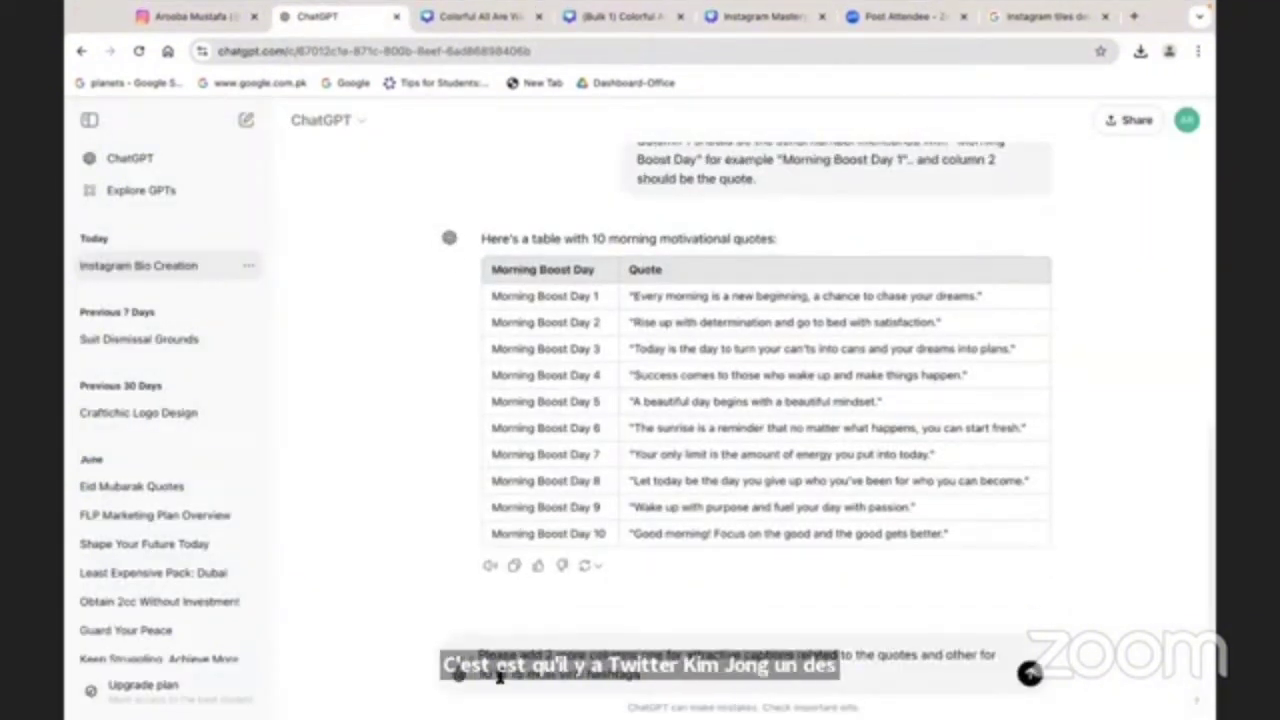
{"action": "key", "text": "Return"}
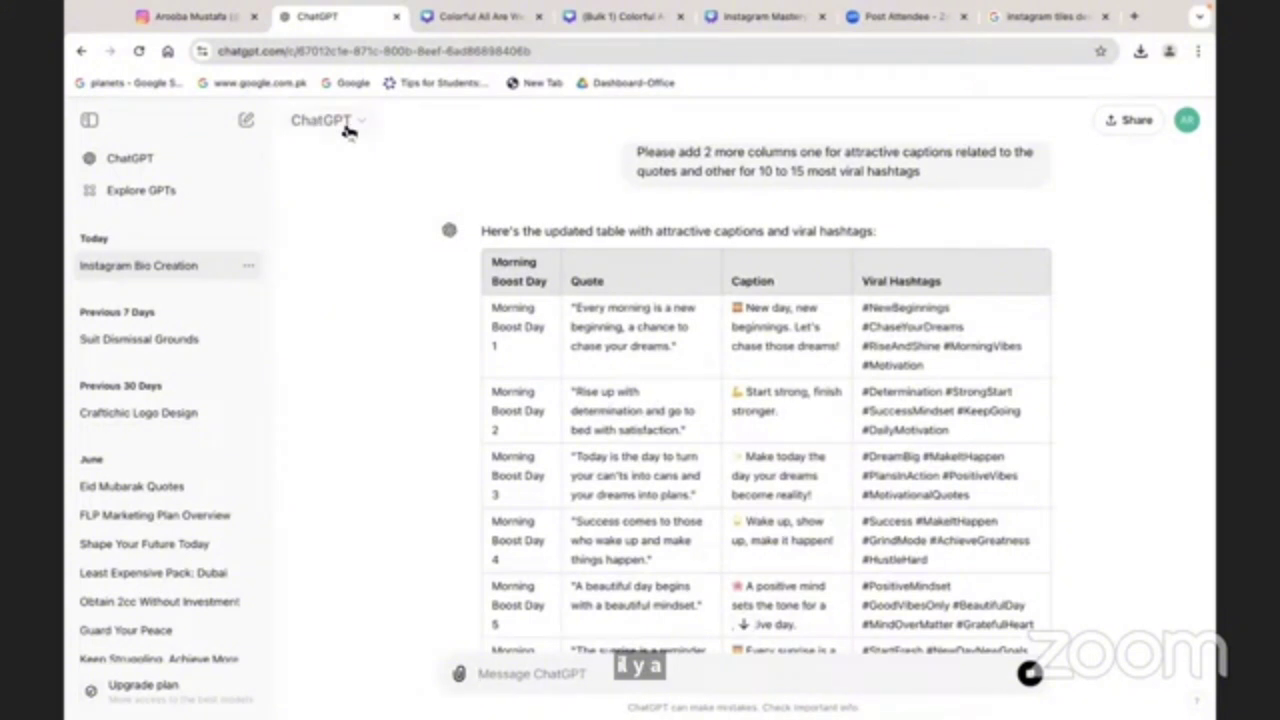
{"action": "scroll", "coordinate": [345, 130], "scroll_direction": "down", "scroll_amount": 2}
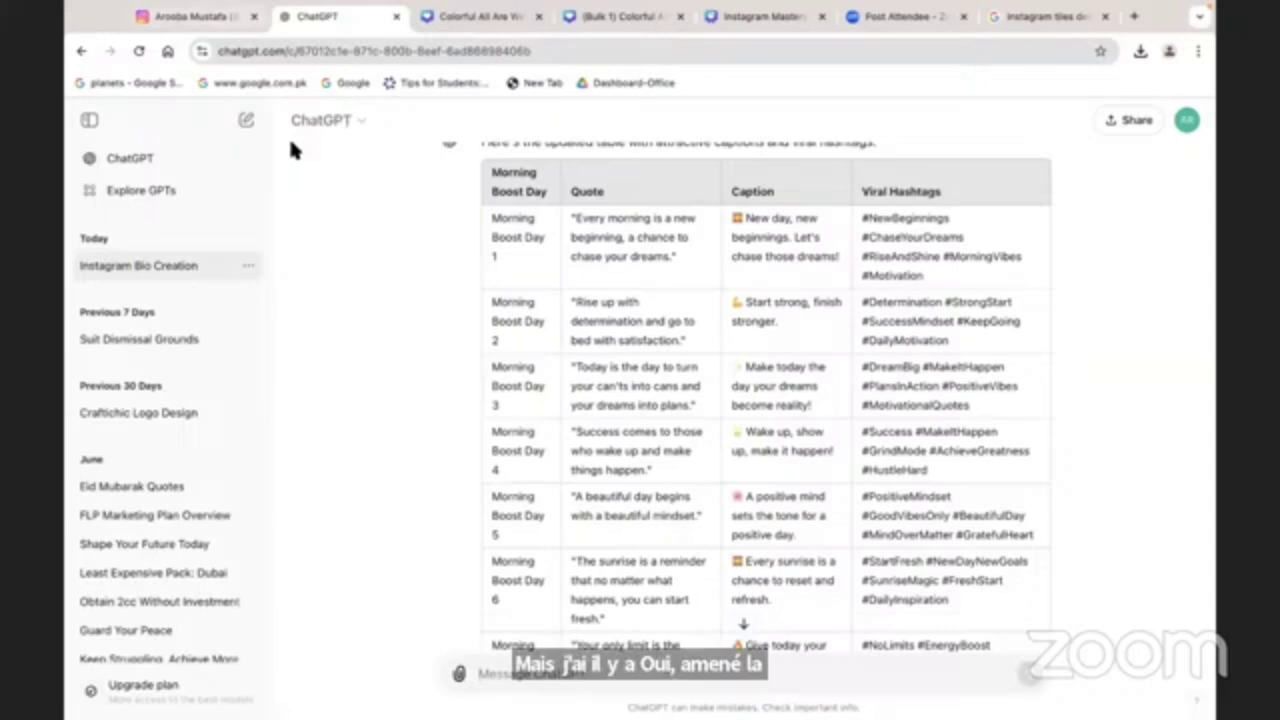
Examine the Post Scheduling slide in the Instagram Mastery presentation, from the new post screens through the advanced settings to the schedule date picker.
{"action": "left_click", "coordinate": [245, 18]}
{"action": "left_click", "coordinate": [760, 17]}
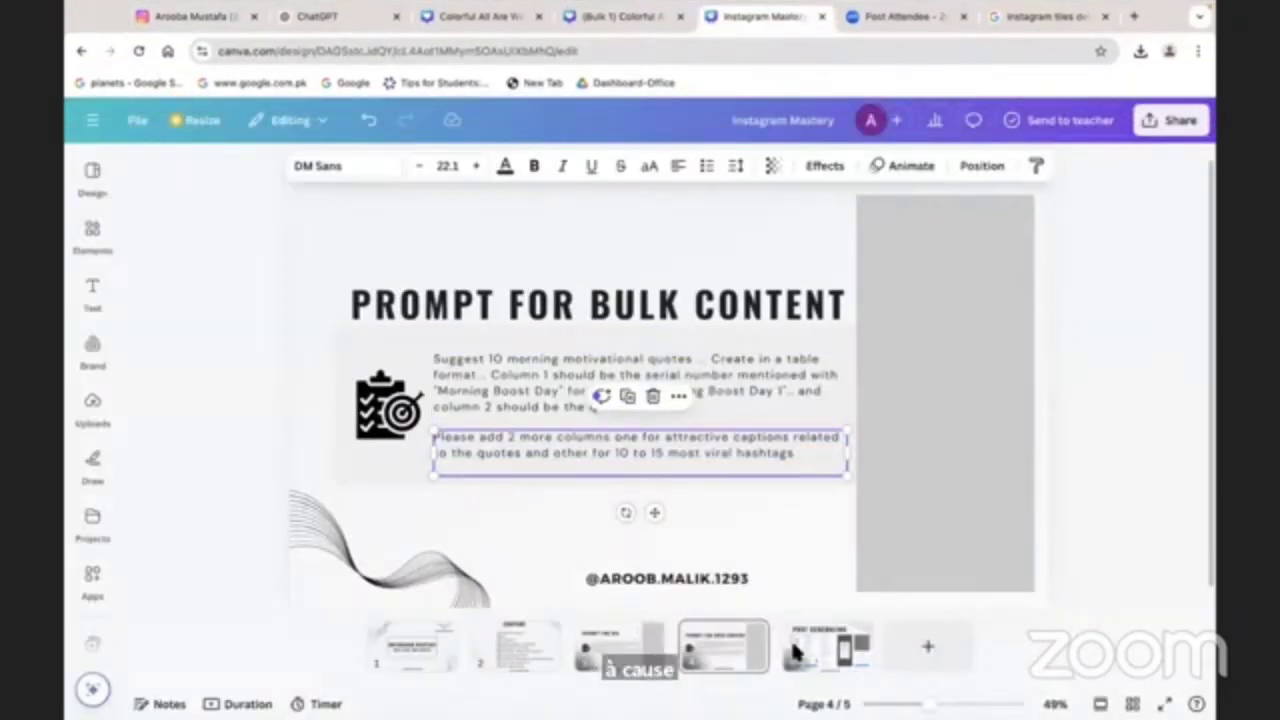
{"action": "left_click", "coordinate": [800, 652]}
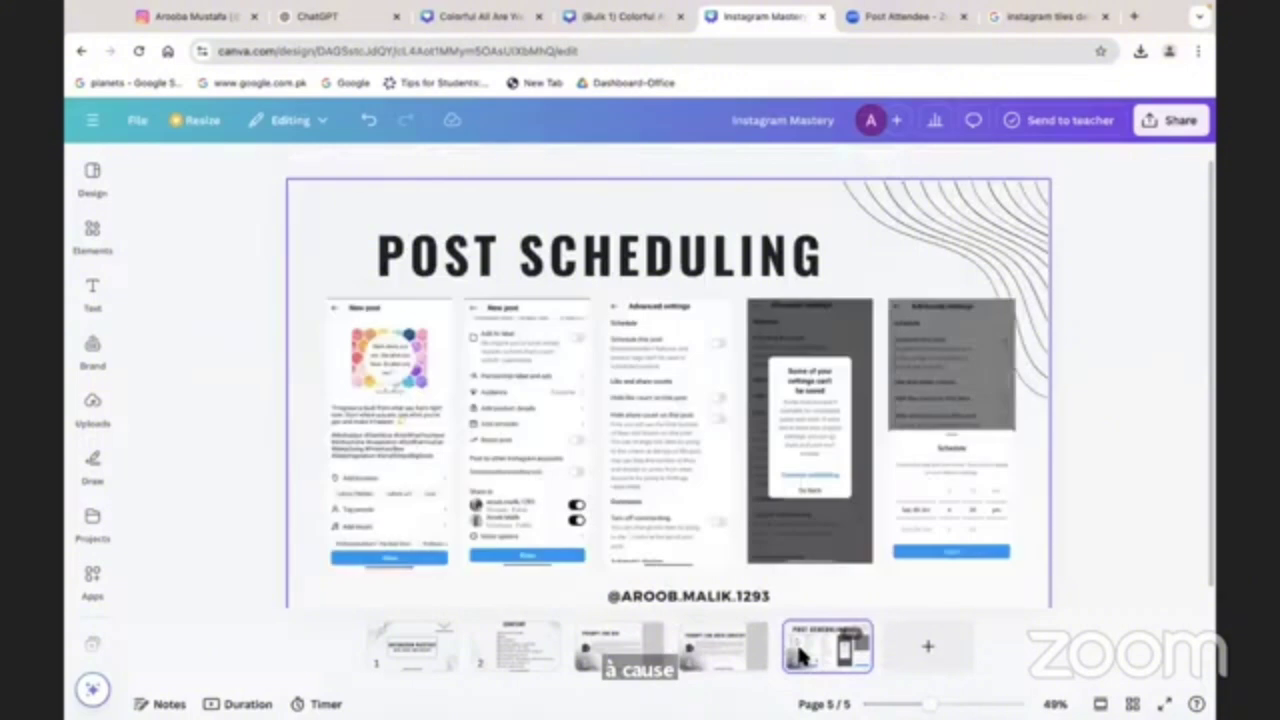
{"action": "scroll", "coordinate": [409, 402], "scroll_direction": "up", "scroll_amount": 5}
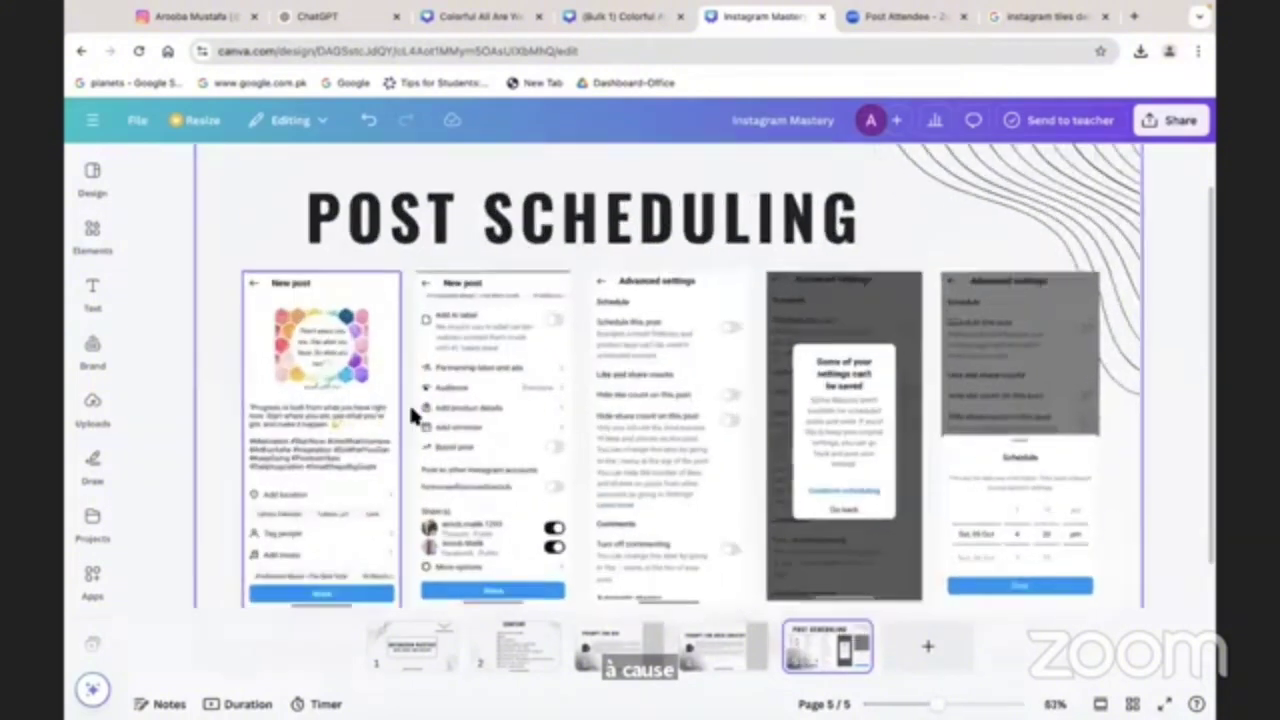
{"action": "scroll", "coordinate": [413, 415], "scroll_direction": "down", "scroll_amount": 1}
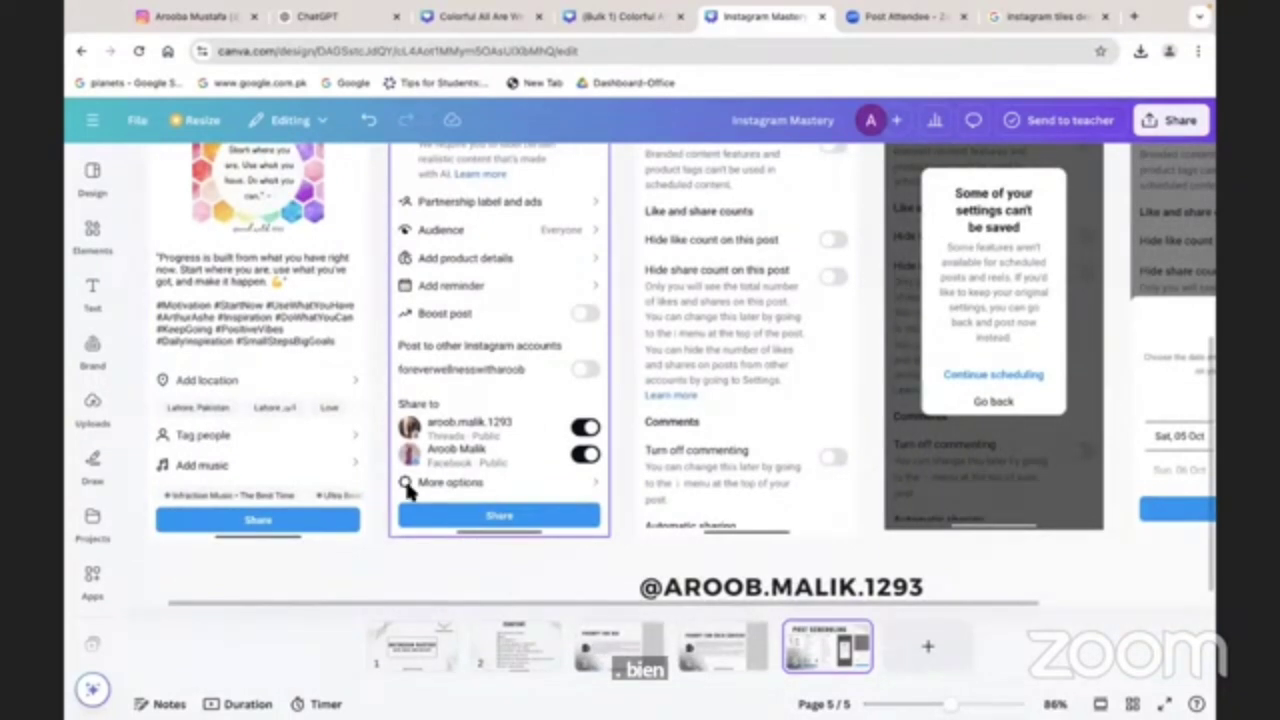
{"action": "scroll", "coordinate": [272, 325], "scroll_direction": "up", "scroll_amount": 1}
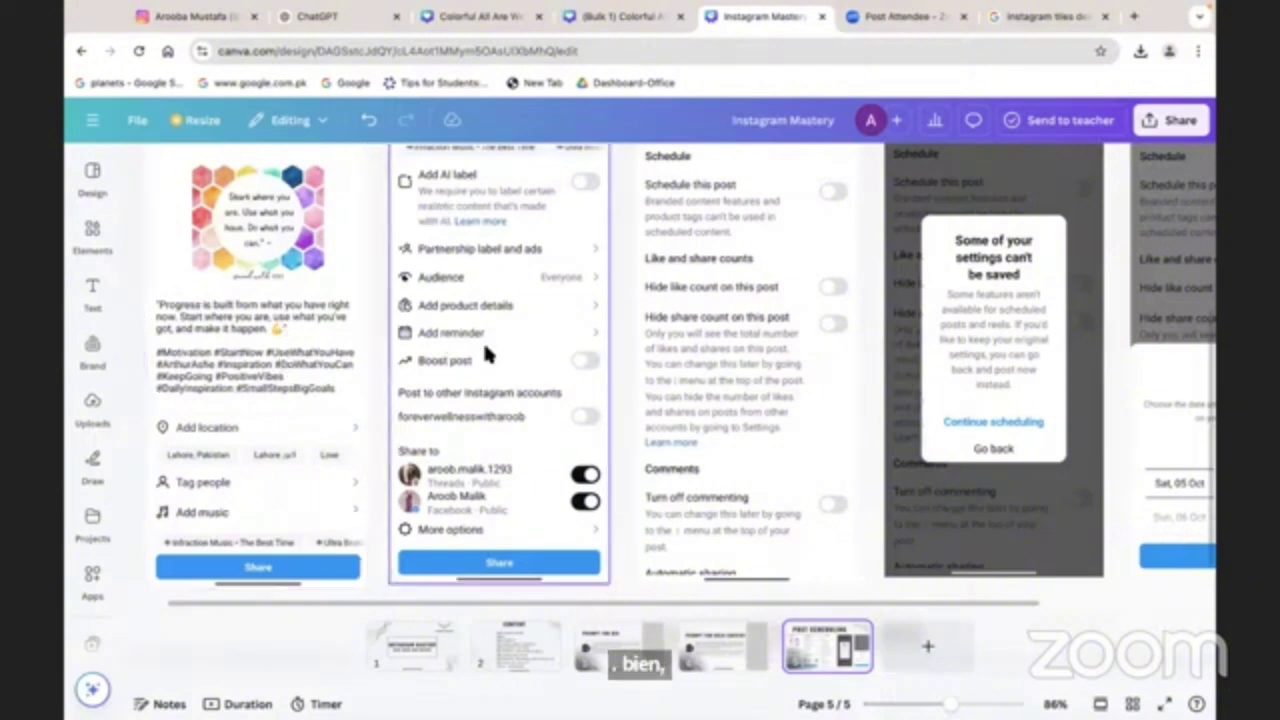
{"action": "scroll", "coordinate": [483, 382], "scroll_direction": "down", "scroll_amount": 1}
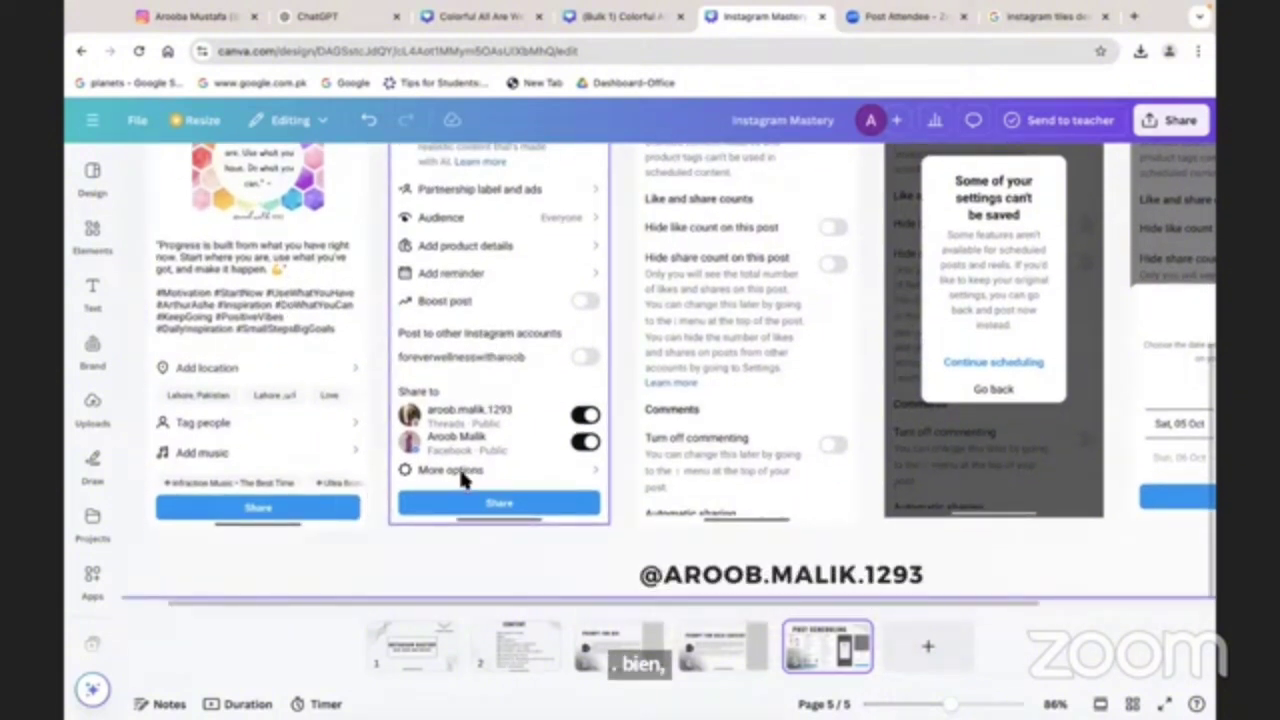
{"action": "scroll", "coordinate": [463, 480], "scroll_direction": "up", "scroll_amount": 3}
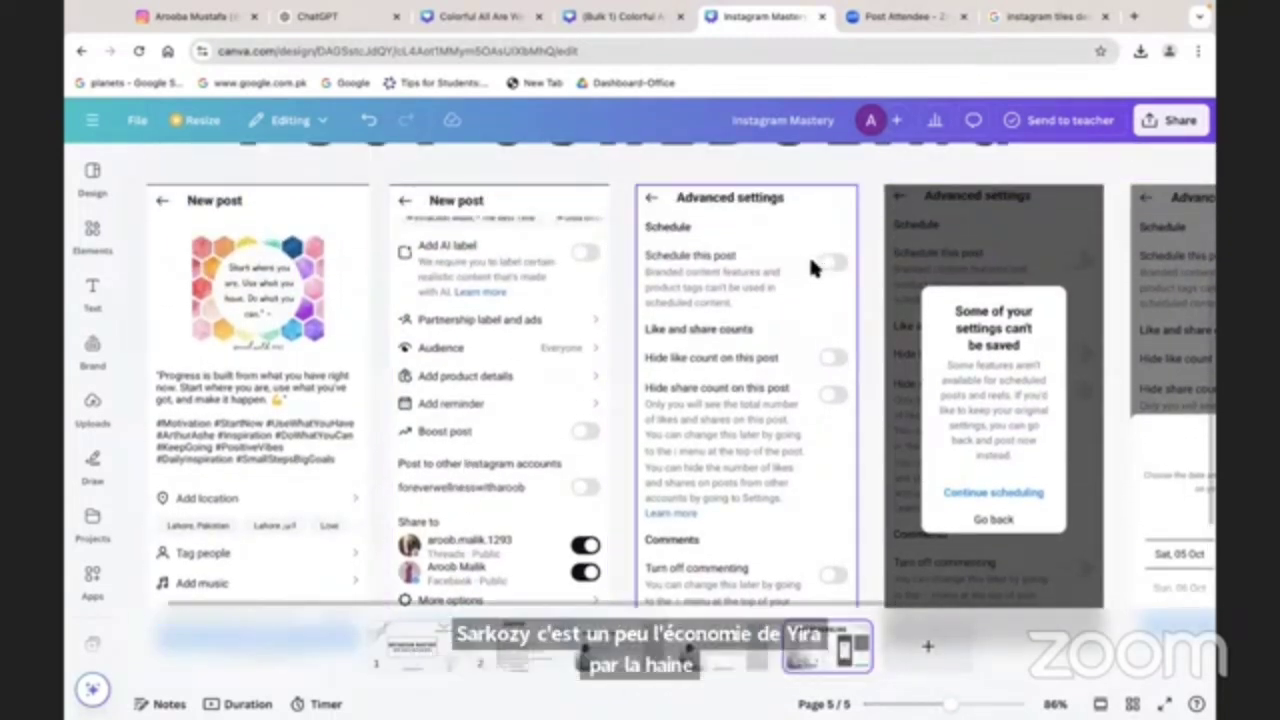
{"action": "scroll", "coordinate": [968, 500], "scroll_direction": "right", "scroll_amount": 3}
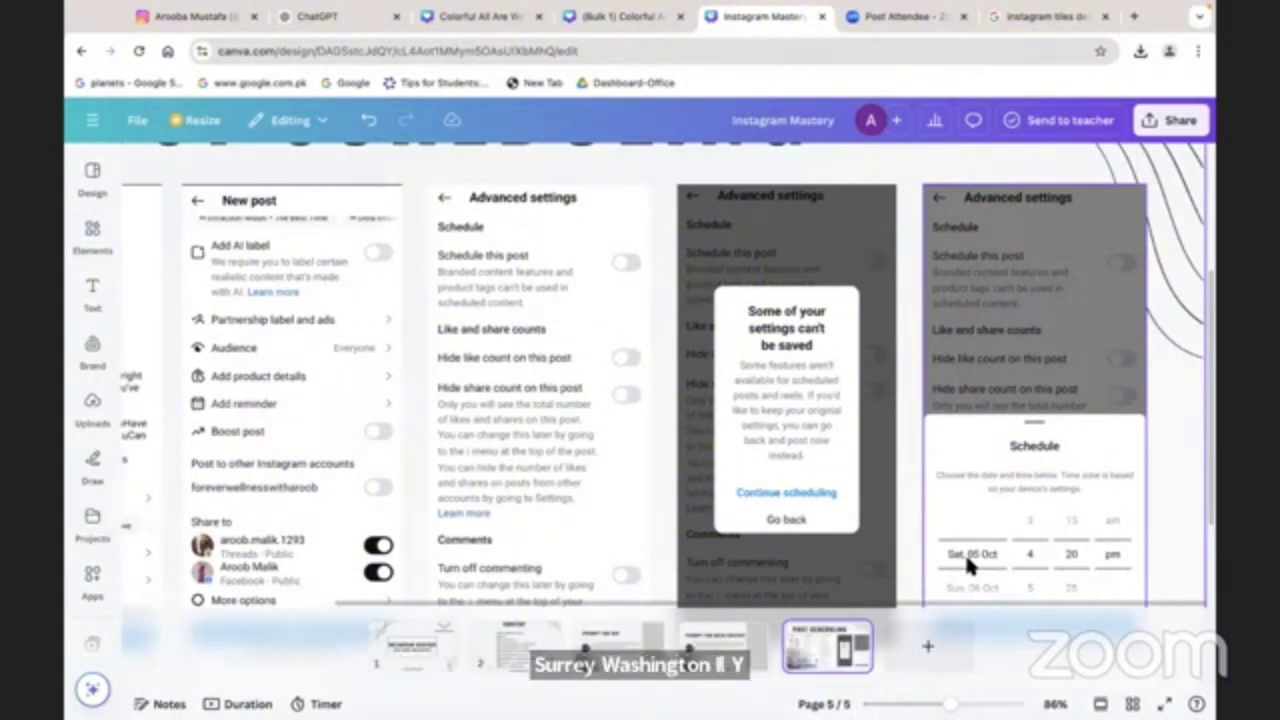
Switch to Instagram and examine the profile's bio, story highlights and the mix of quote posts and reels in its grid.
{"action": "left_click", "coordinate": [145, 17]}
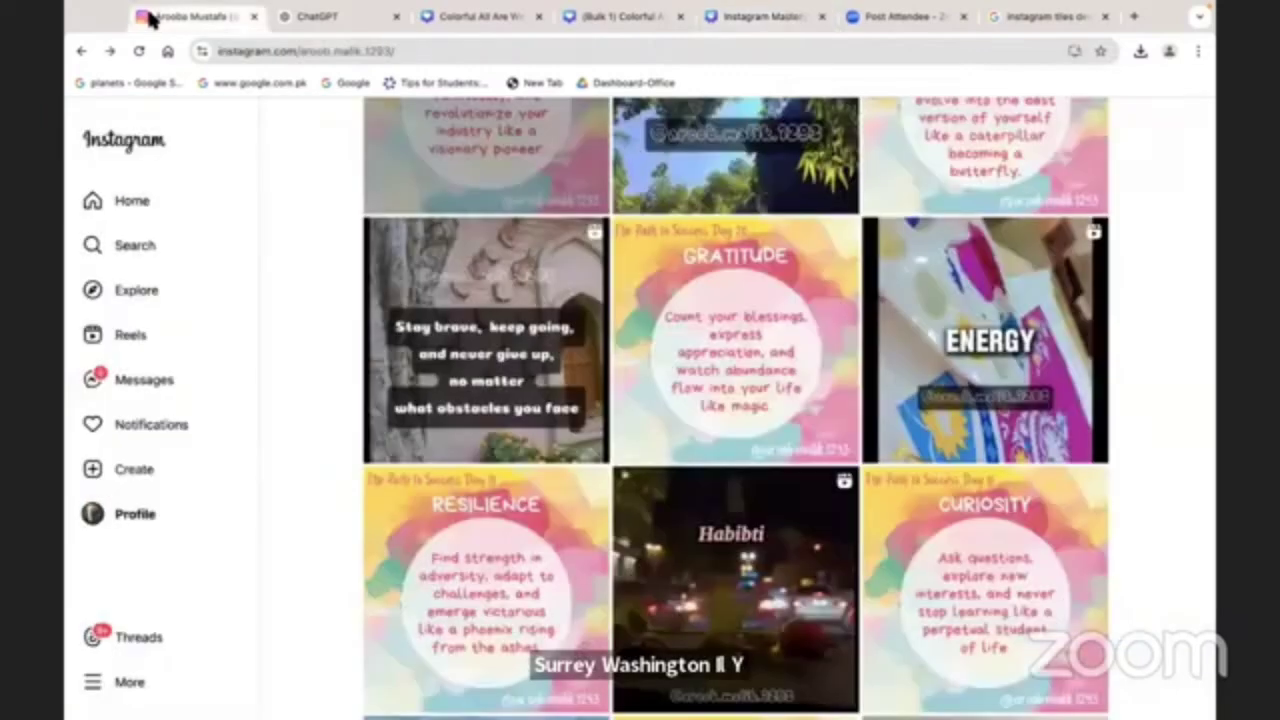
{"action": "scroll", "coordinate": [595, 310], "scroll_direction": "up", "scroll_amount": 5}
{"action": "scroll", "coordinate": [595, 310], "scroll_direction": "up", "scroll_amount": 15}
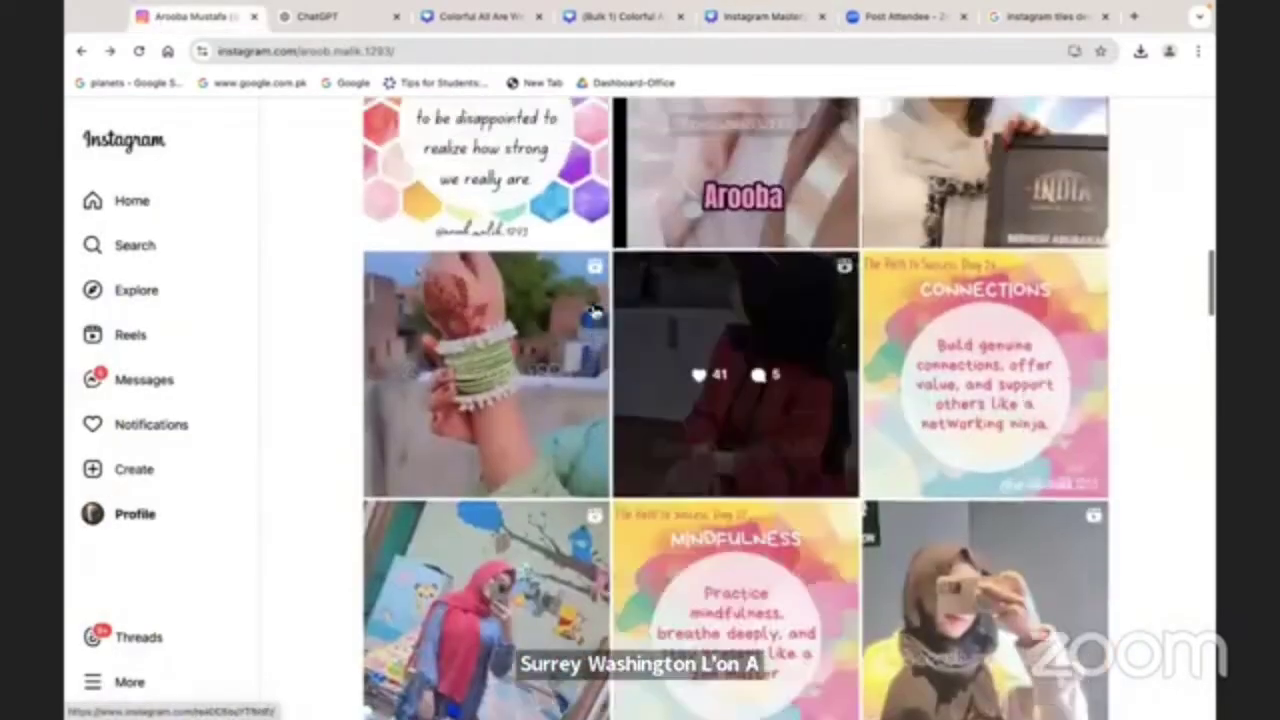
{"action": "scroll", "coordinate": [618, 318], "scroll_direction": "down", "scroll_amount": 2}
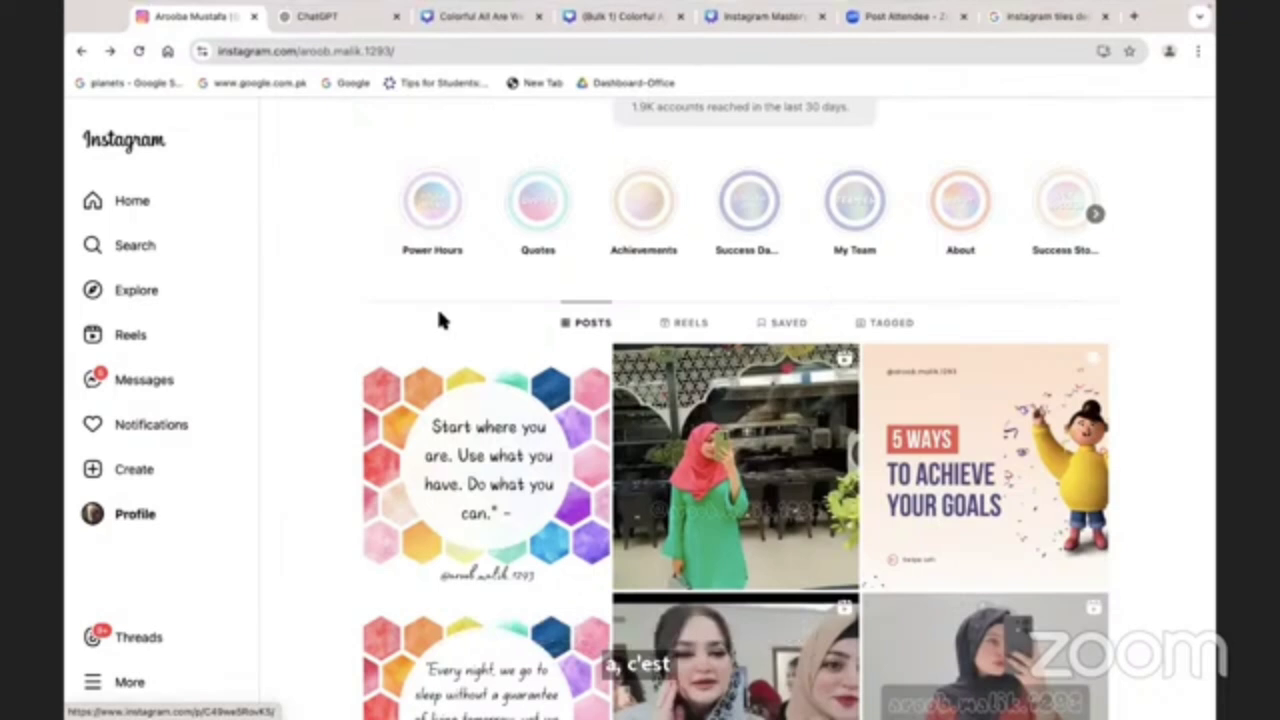
{"action": "scroll", "coordinate": [442, 318], "scroll_direction": "up", "scroll_amount": 1}
{"action": "scroll", "coordinate": [442, 320], "scroll_direction": "down", "scroll_amount": 2}
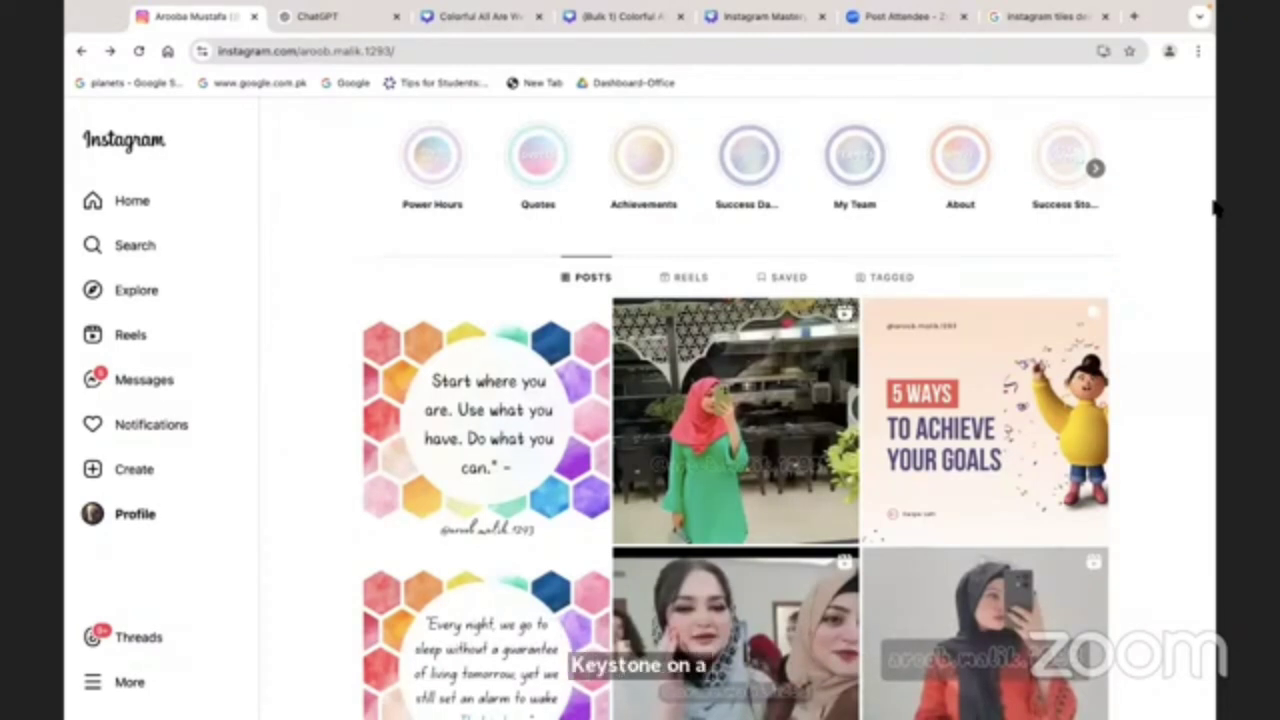
{"action": "scroll", "coordinate": [564, 230], "scroll_direction": "up", "scroll_amount": 1}
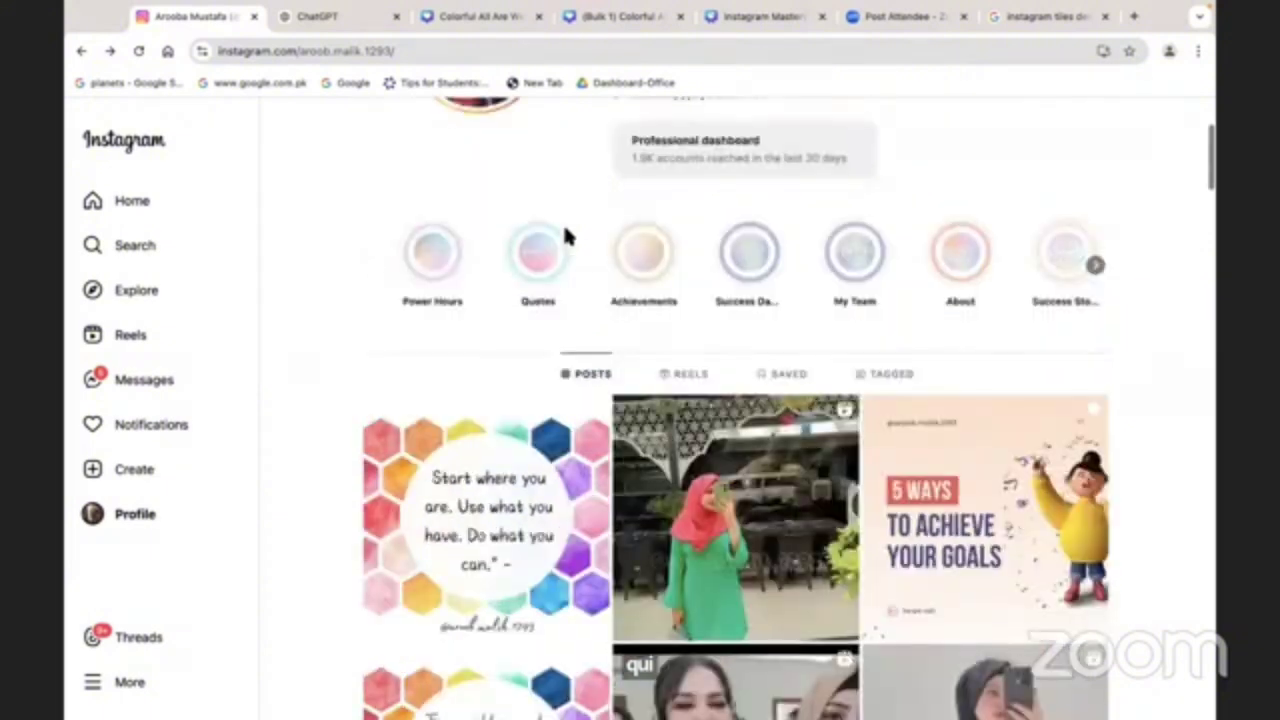
{"action": "scroll", "coordinate": [565, 236], "scroll_direction": "up", "scroll_amount": 2}
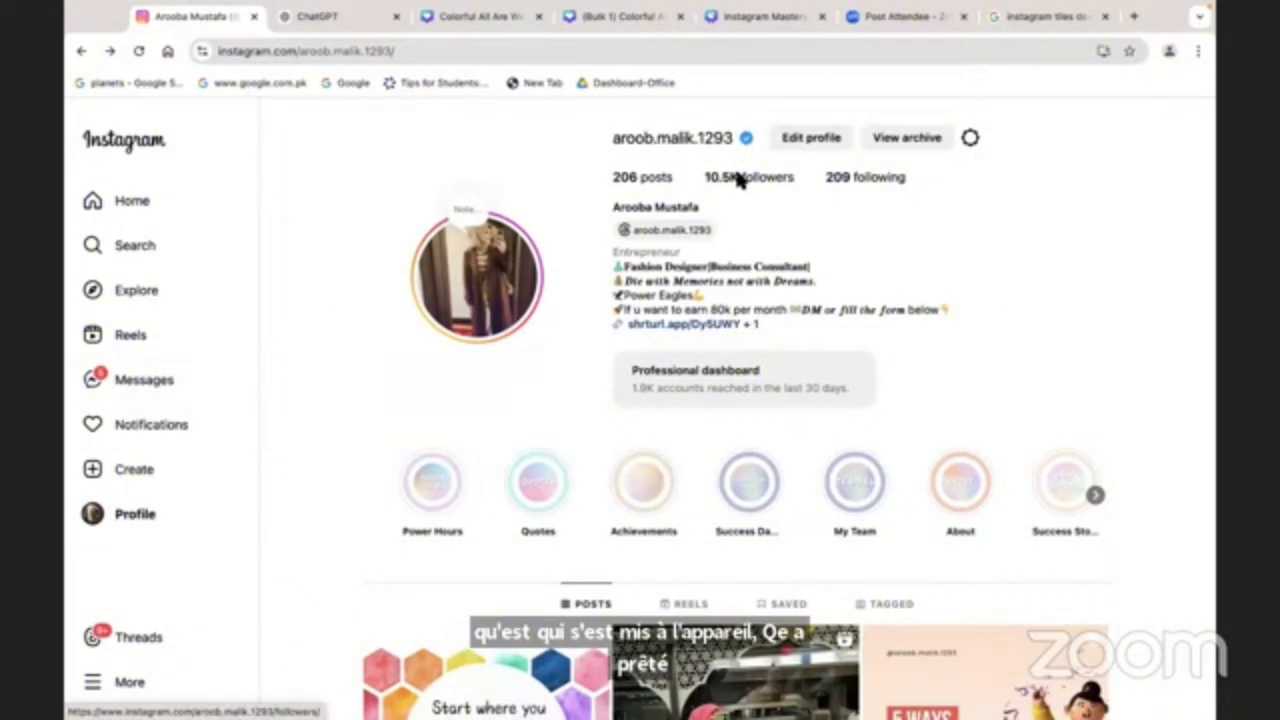
{"action": "scroll", "coordinate": [686, 329], "scroll_direction": "down", "scroll_amount": 2}
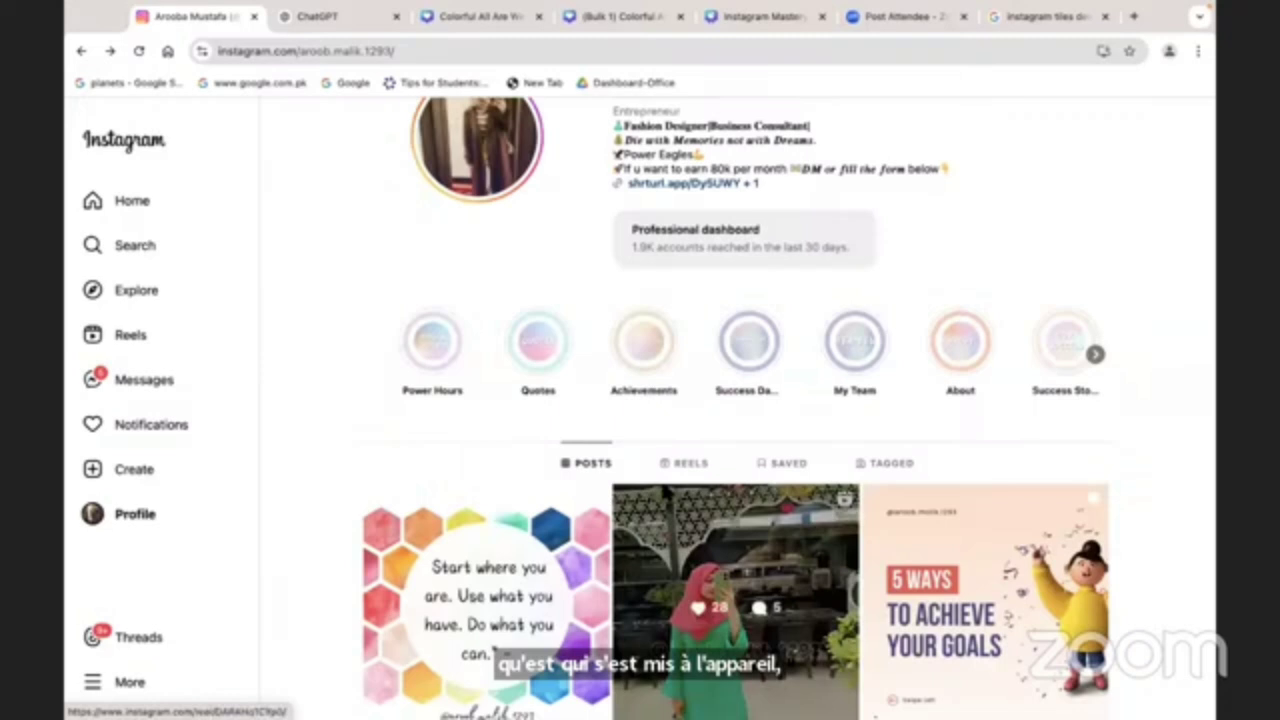
{"action": "scroll", "coordinate": [735, 600], "scroll_direction": "down", "scroll_amount": 1}
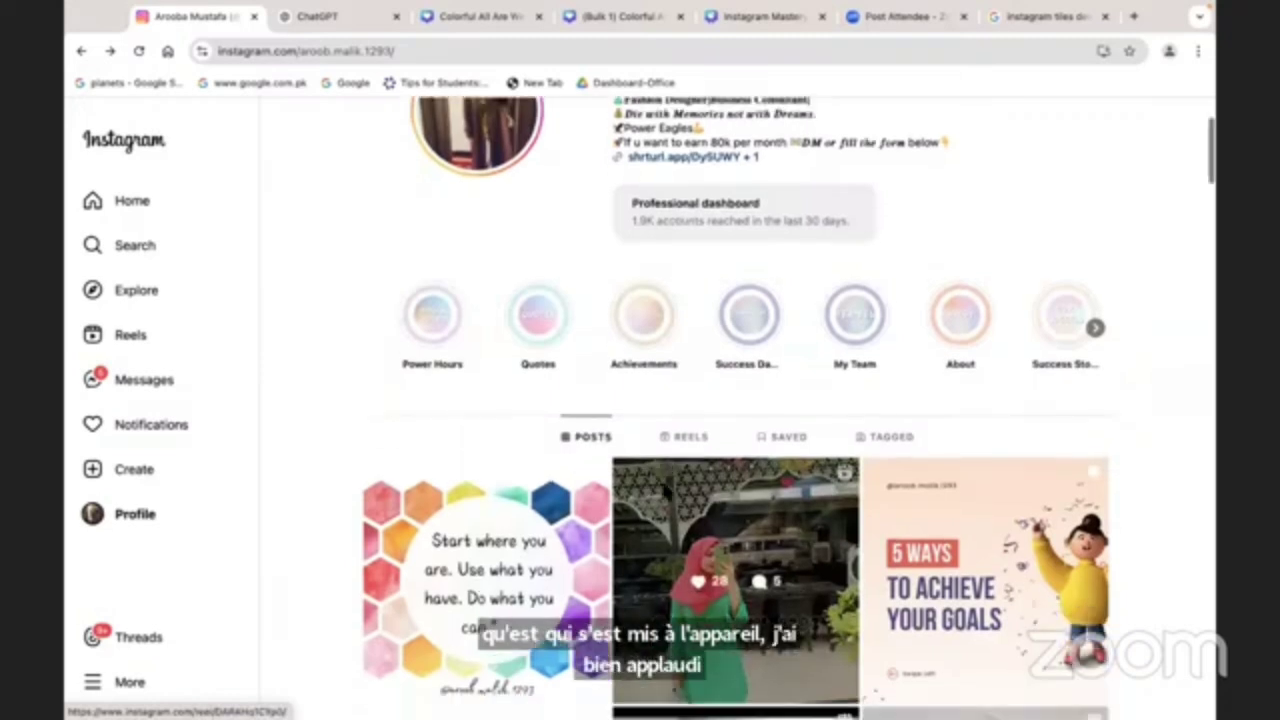
{"action": "scroll", "coordinate": [663, 491], "scroll_direction": "up", "scroll_amount": 2}
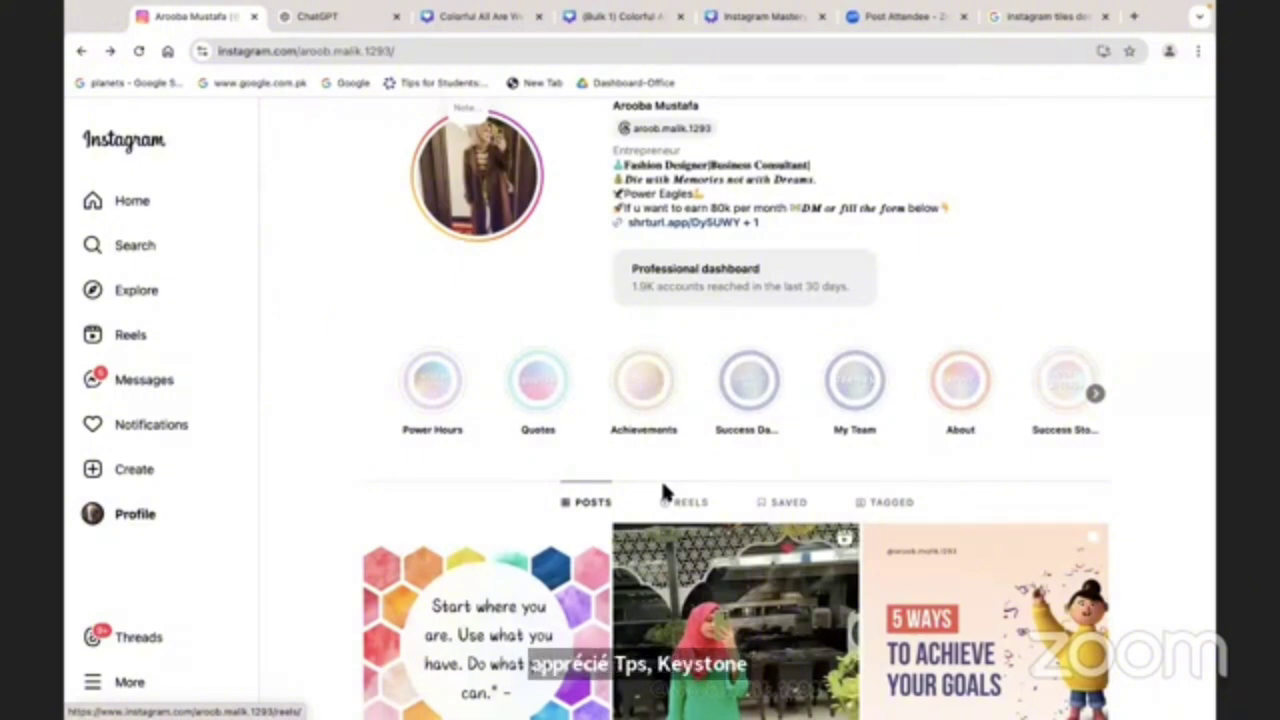
{"action": "scroll", "coordinate": [786, 457], "scroll_direction": "down", "scroll_amount": 3}
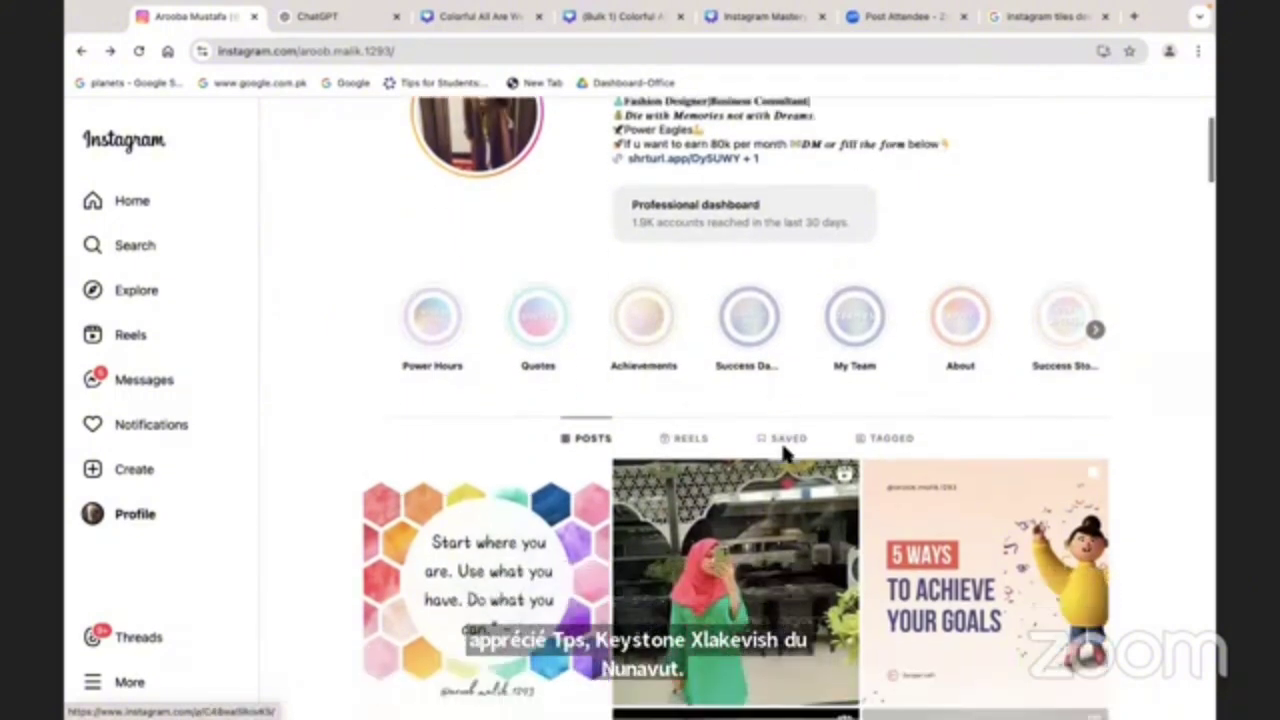
{"action": "scroll", "coordinate": [786, 457], "scroll_direction": "up", "scroll_amount": 1}
{"action": "scroll", "coordinate": [785, 453], "scroll_direction": "up", "scroll_amount": 2}
{"action": "scroll", "coordinate": [772, 437], "scroll_direction": "down", "scroll_amount": 5}
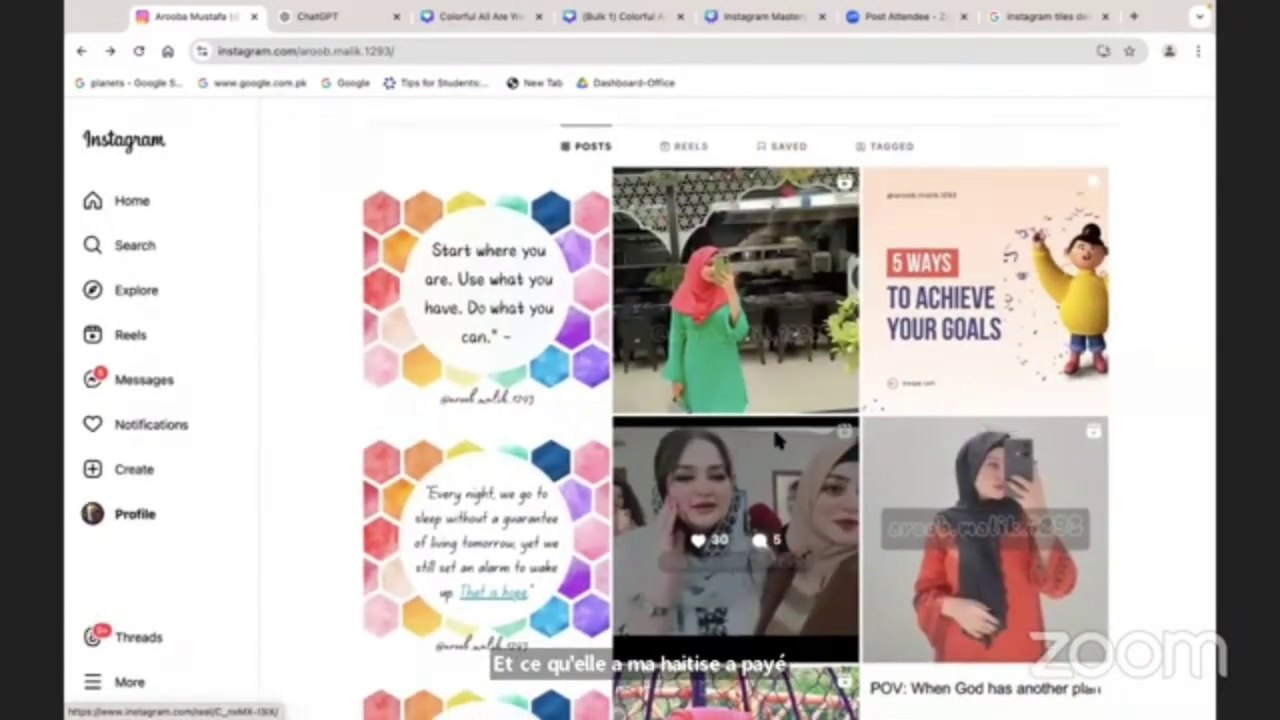
{"action": "scroll", "coordinate": [778, 440], "scroll_direction": "up", "scroll_amount": 3}
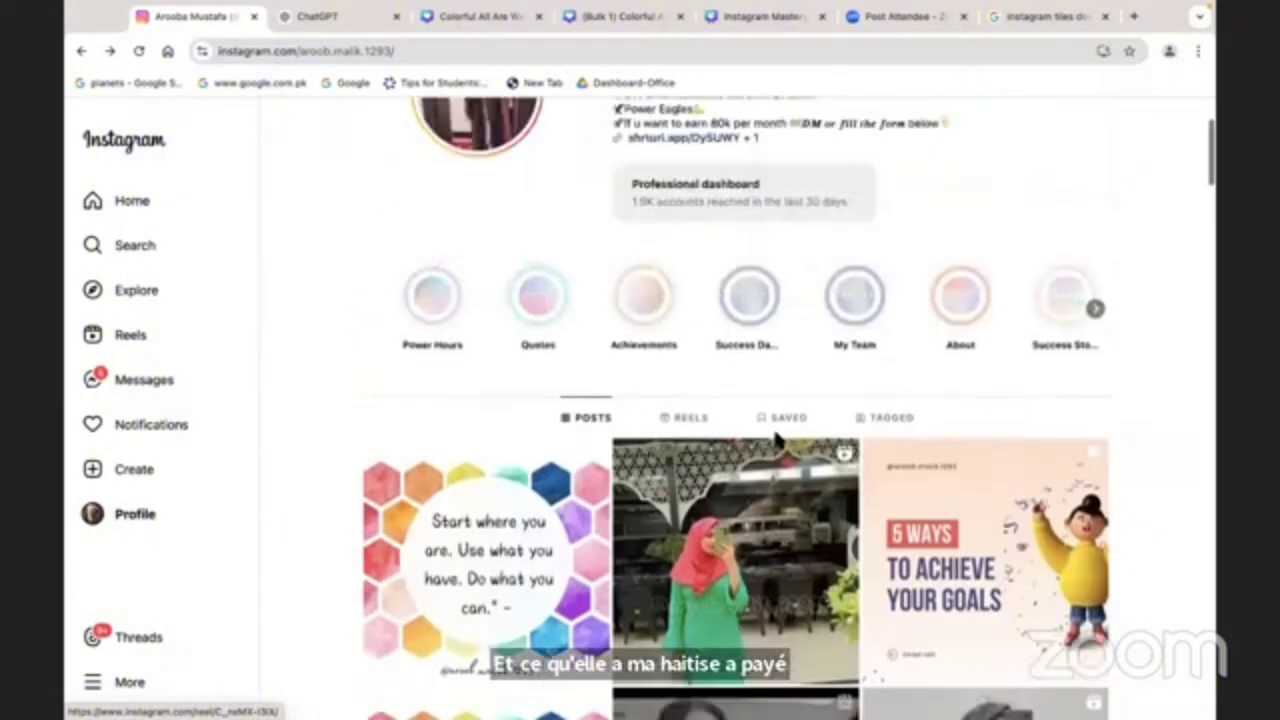
{"action": "scroll", "coordinate": [775, 435], "scroll_direction": "down", "scroll_amount": 10}
{"action": "scroll", "coordinate": [775, 430], "scroll_direction": "down", "scroll_amount": 1}
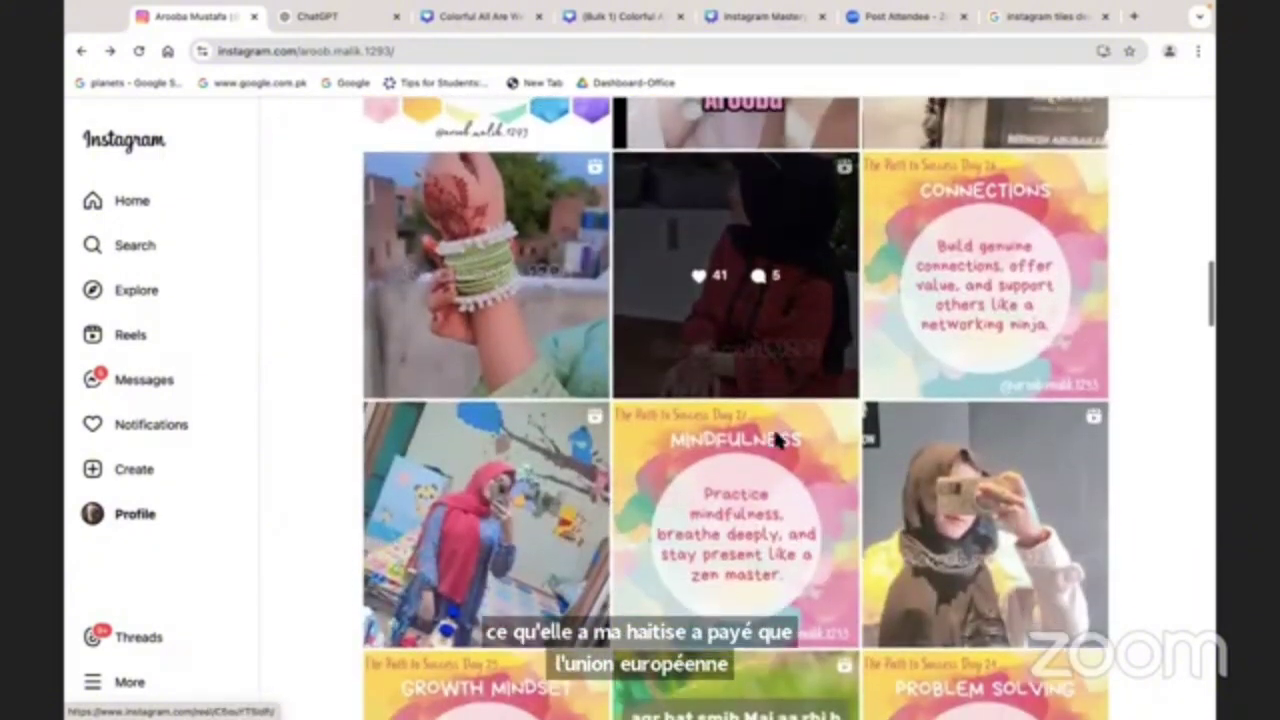
{"action": "scroll", "coordinate": [775, 430], "scroll_direction": "up", "scroll_amount": 2}
{"action": "scroll", "coordinate": [774, 432], "scroll_direction": "up", "scroll_amount": 5}
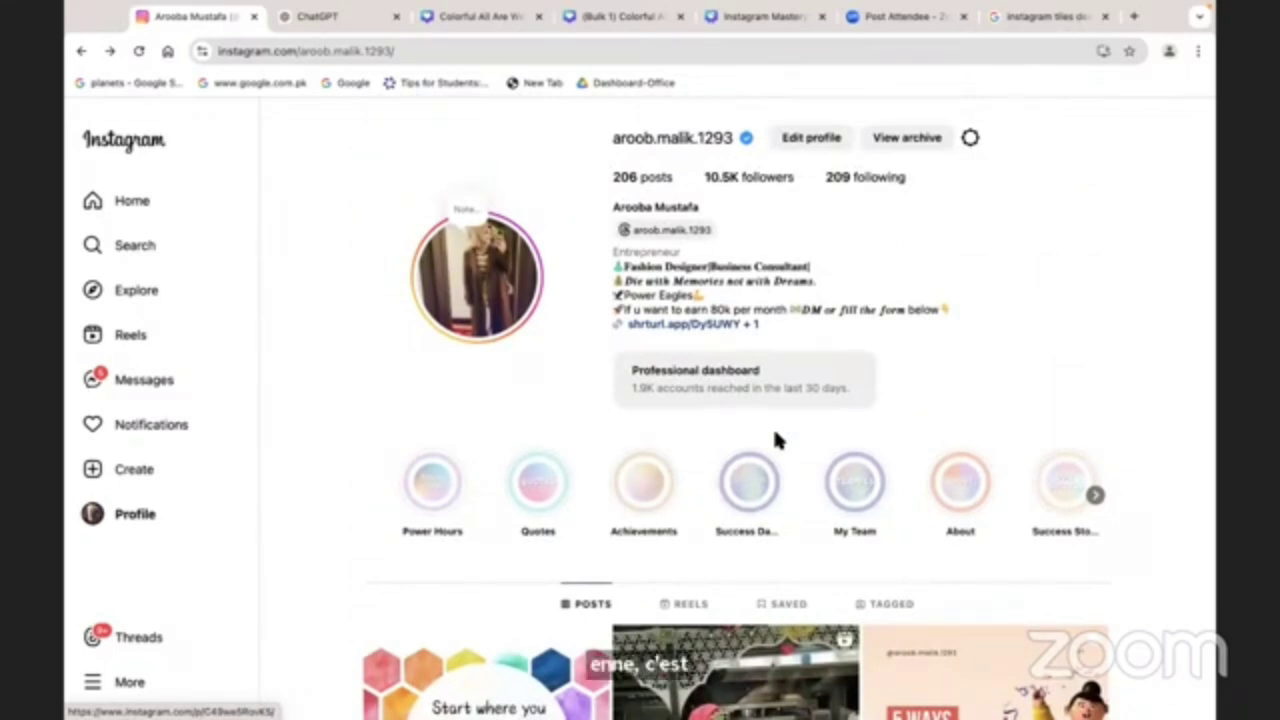
Search Instagram for "fo", open the Forever Wellness health/beauty profile and expand its full bio.
{"action": "left_click", "coordinate": [117, 250]}
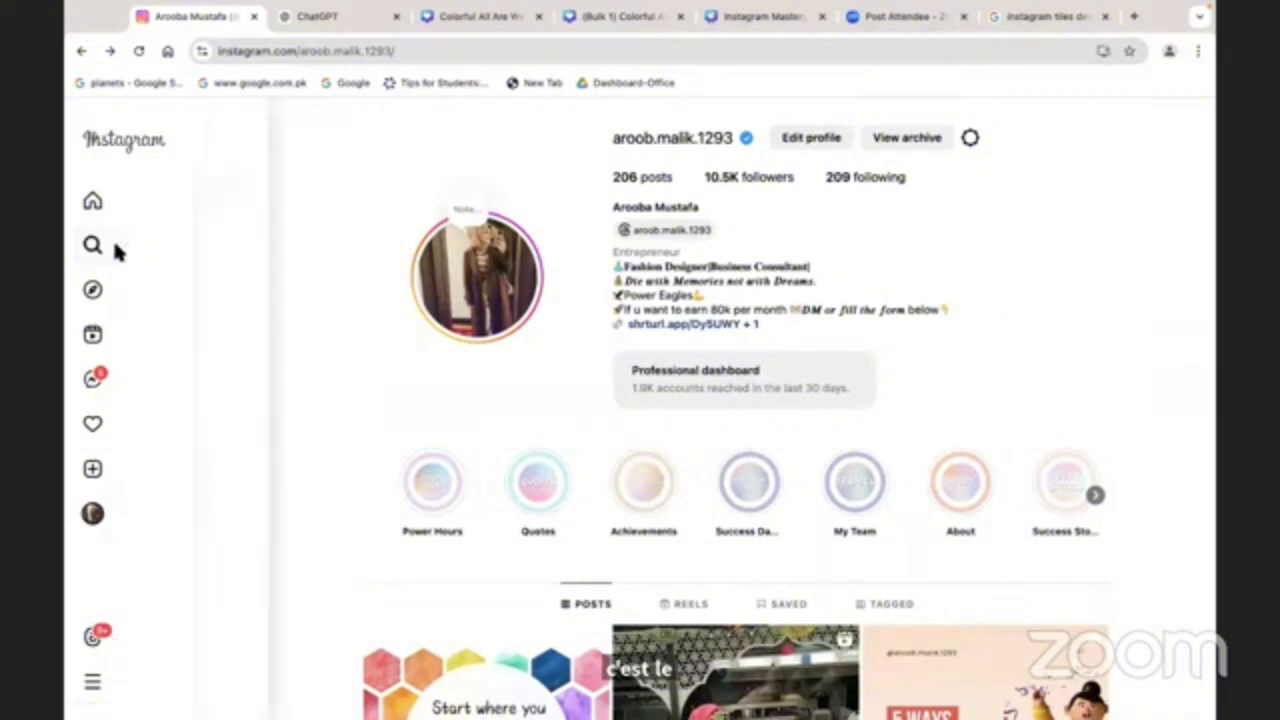
{"action": "type", "text": "fo"}
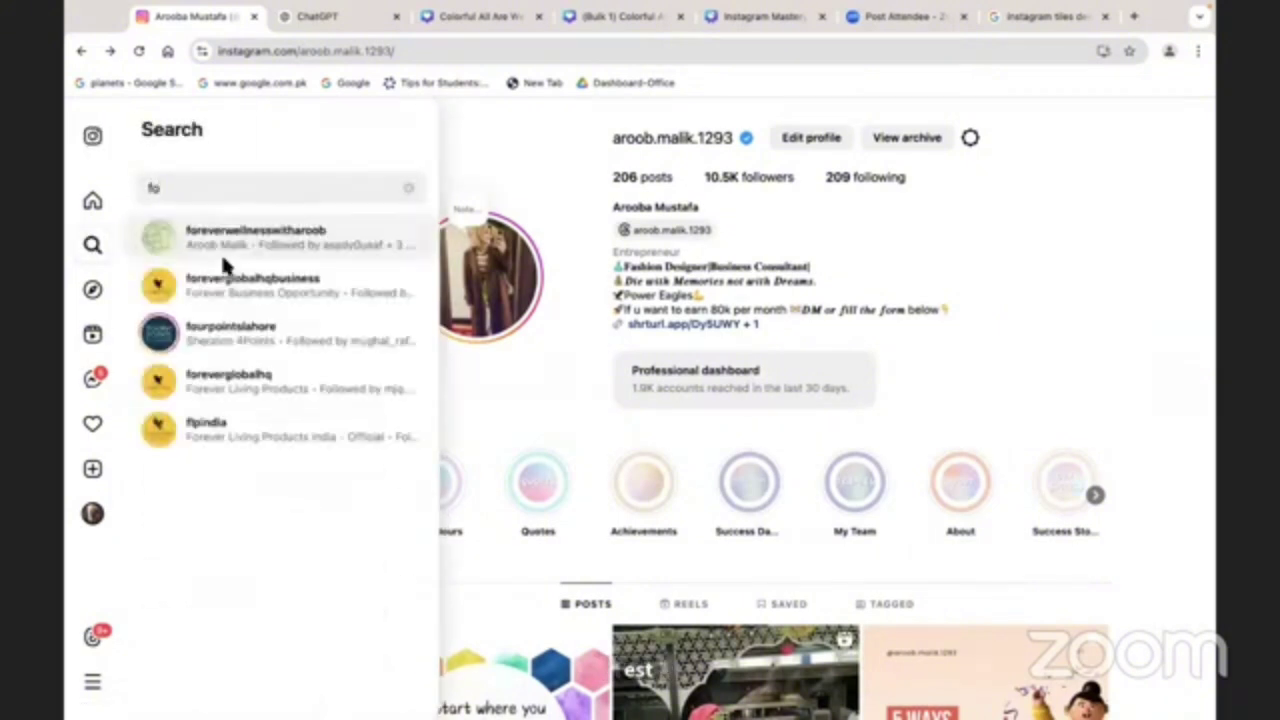
{"action": "left_click", "coordinate": [222, 258]}
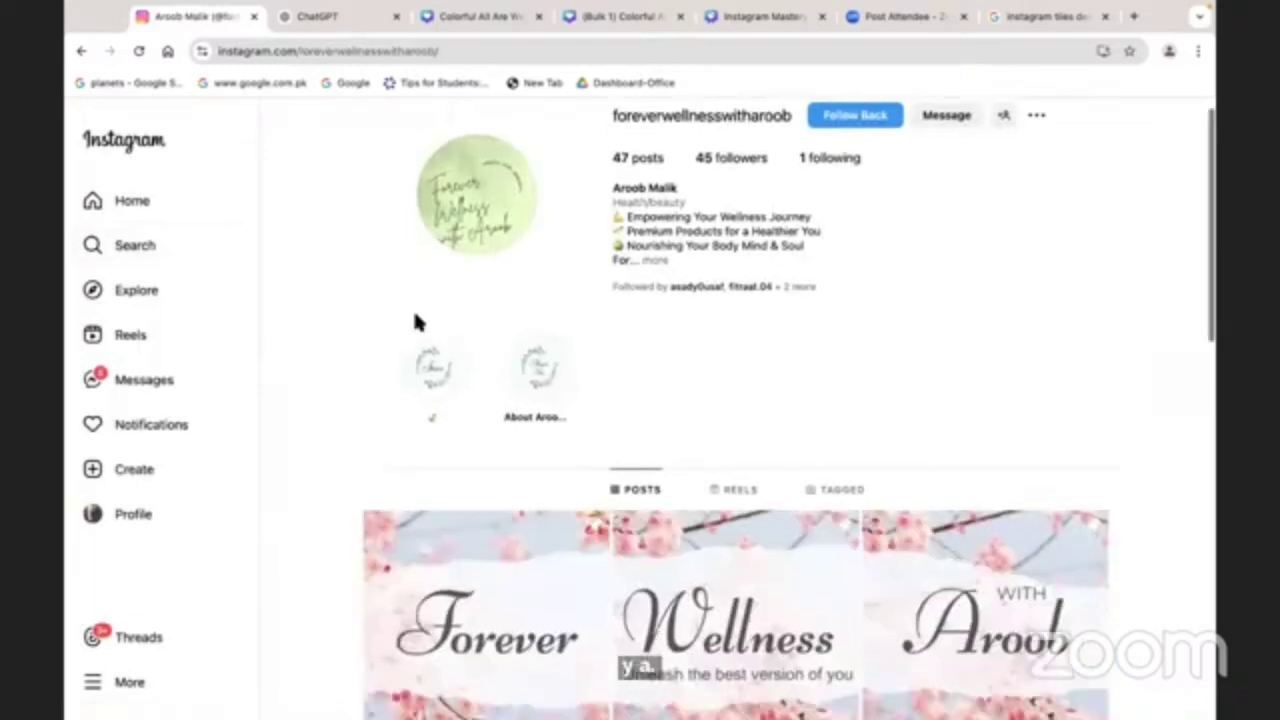
{"action": "left_click", "coordinate": [657, 287]}
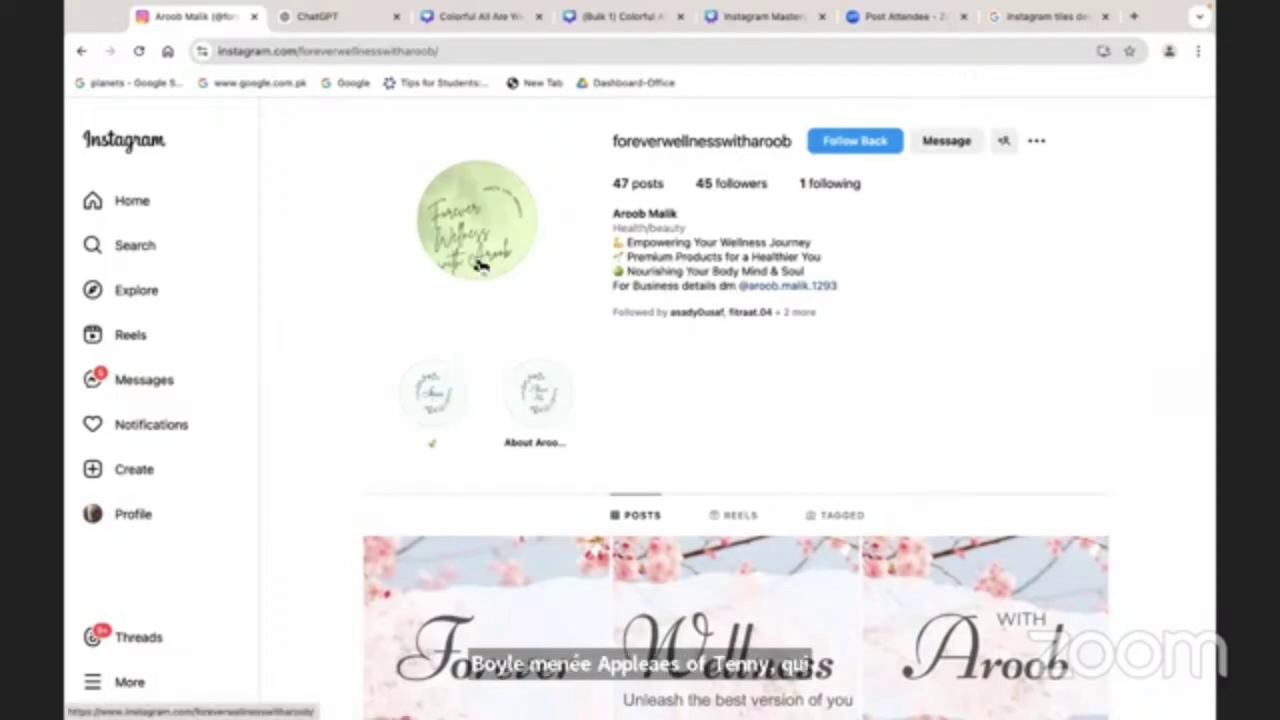
Examine the Forever Wellness profile's grid, from the three-tile title banner through the alternating aloe vera quote posts, product posts and reels.
{"action": "scroll", "coordinate": [478, 262], "scroll_direction": "down", "scroll_amount": 3}
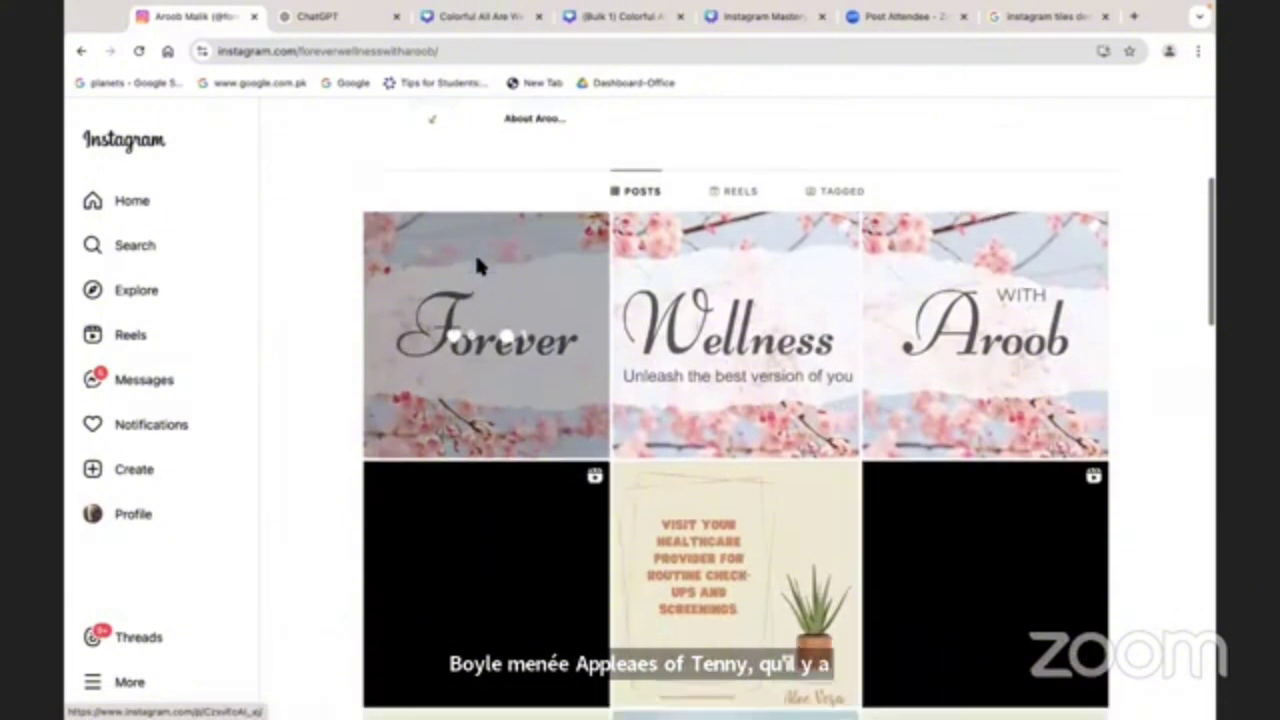
{"action": "scroll", "coordinate": [475, 262], "scroll_direction": "down", "scroll_amount": 7}
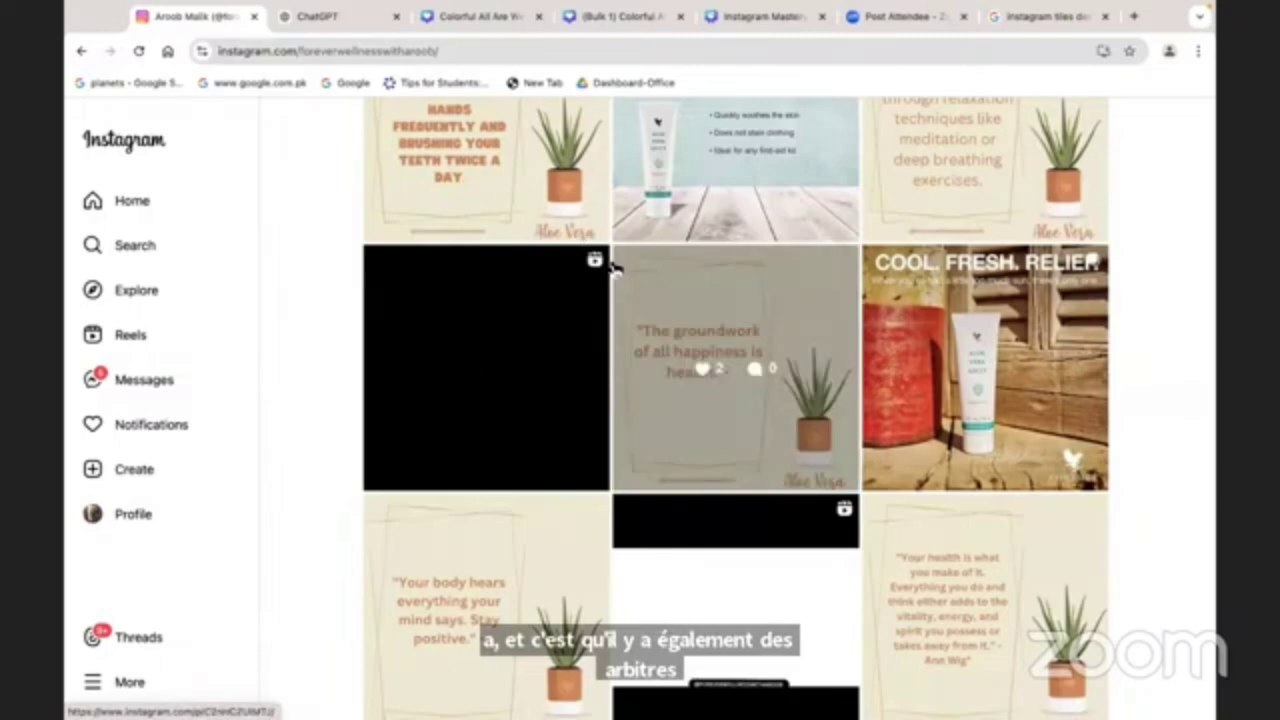
{"action": "scroll", "coordinate": [614, 330], "scroll_direction": "down", "scroll_amount": 4}
{"action": "scroll", "coordinate": [614, 268], "scroll_direction": "down", "scroll_amount": 4}
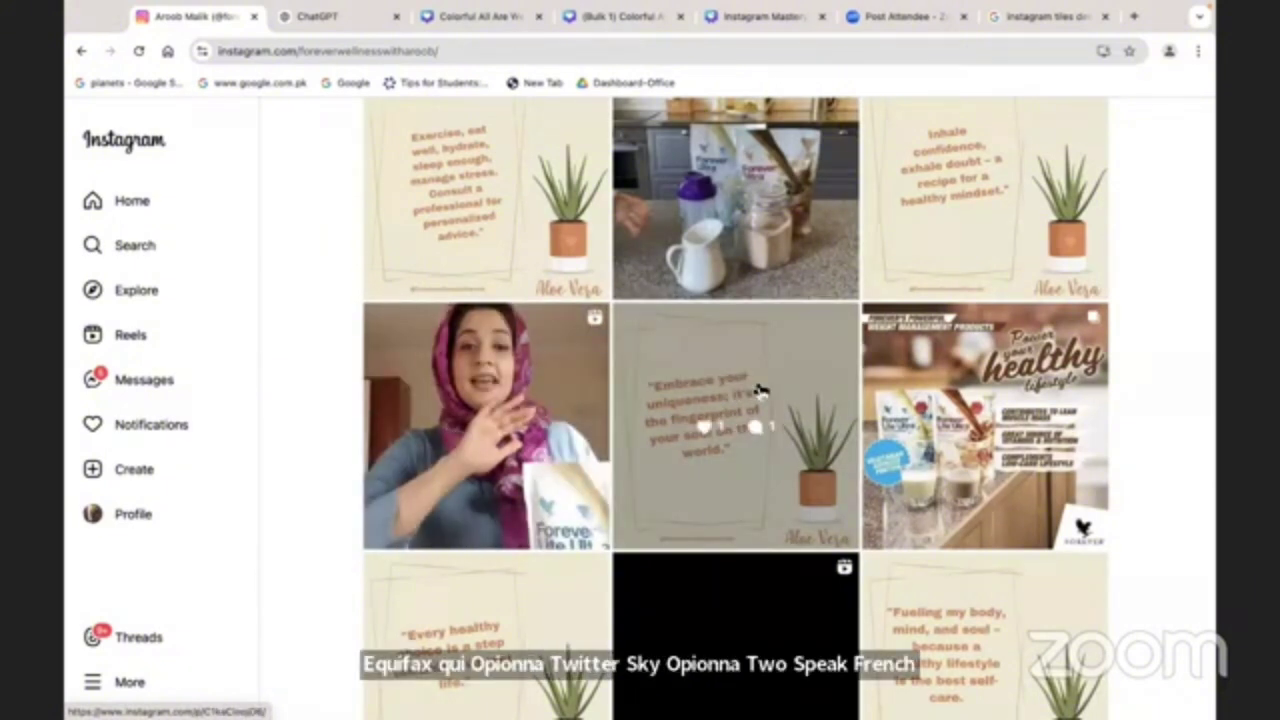
{"action": "scroll", "coordinate": [760, 390], "scroll_direction": "down", "scroll_amount": 6}
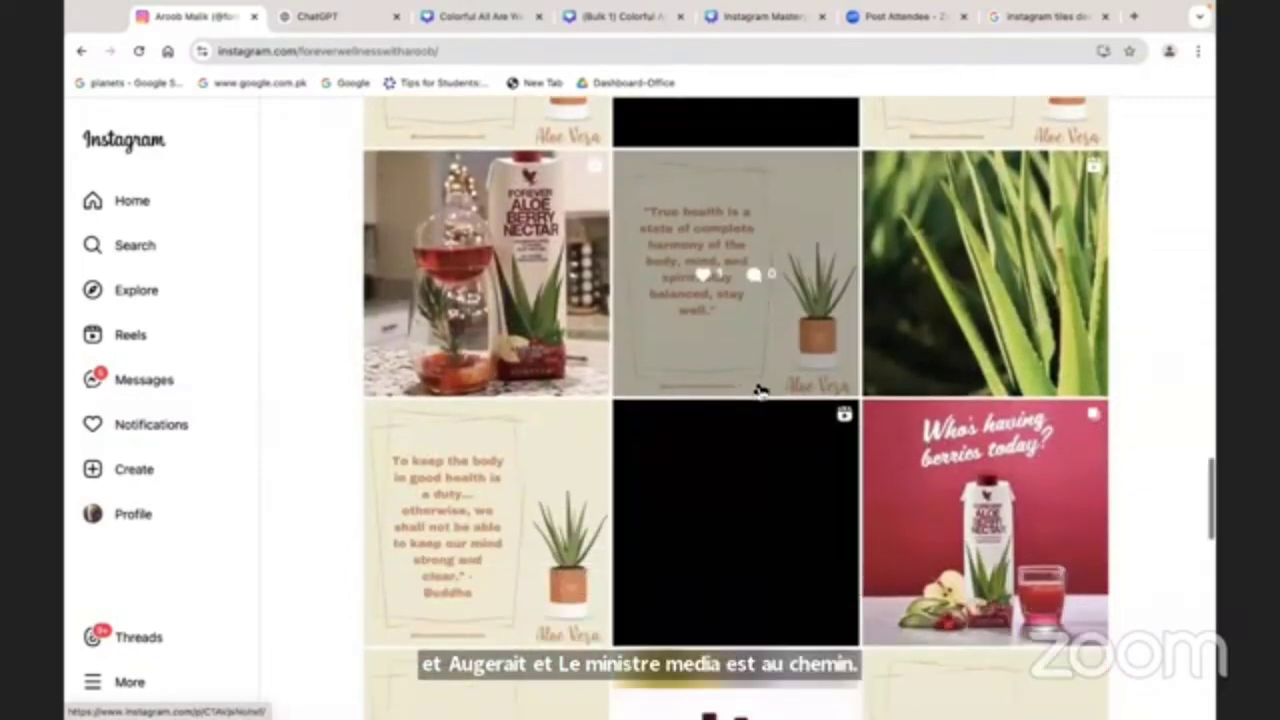
{"action": "scroll", "coordinate": [671, 466], "scroll_direction": "down", "scroll_amount": 1}
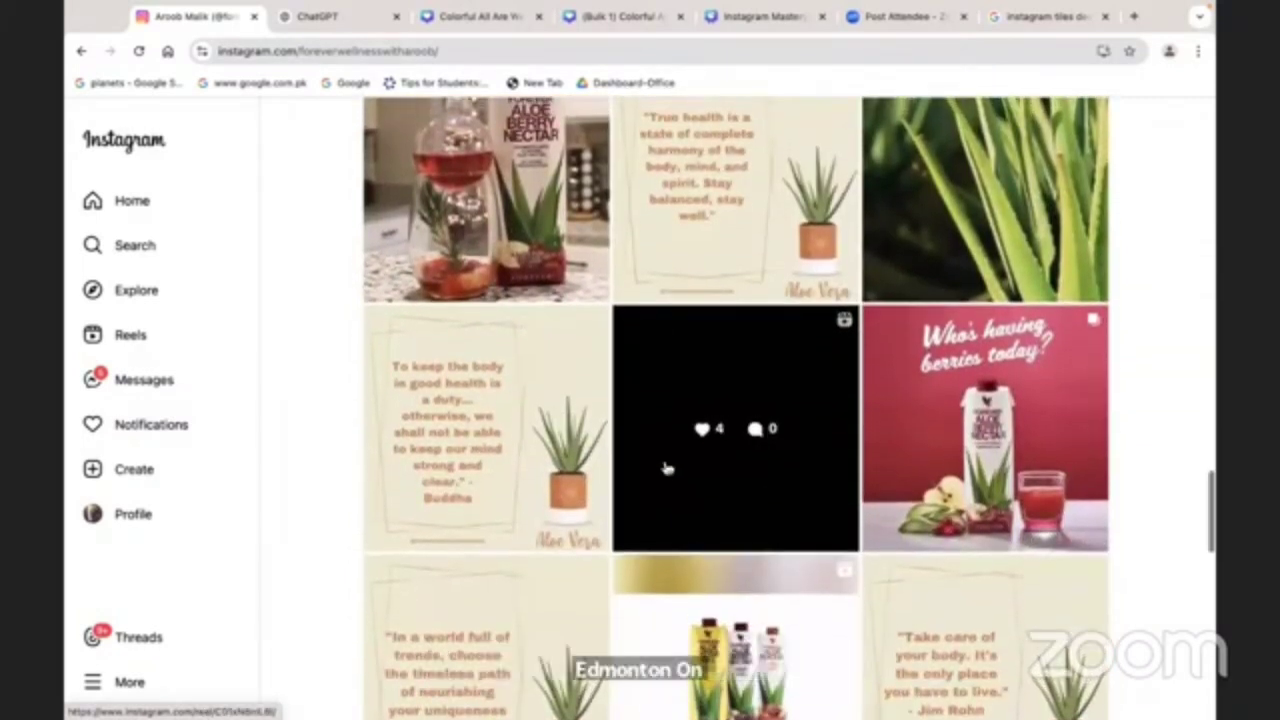
{"action": "scroll", "coordinate": [667, 468], "scroll_direction": "down", "scroll_amount": 4}
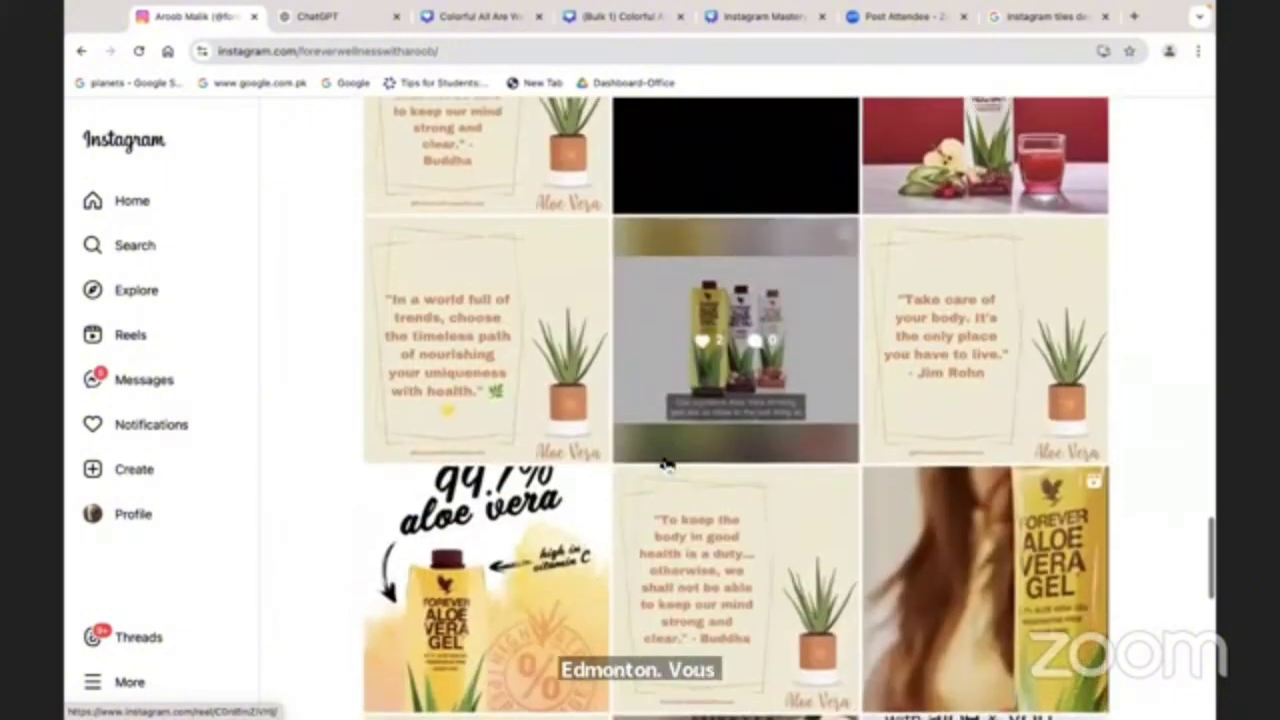
{"action": "scroll", "coordinate": [667, 466], "scroll_direction": "down", "scroll_amount": 7}
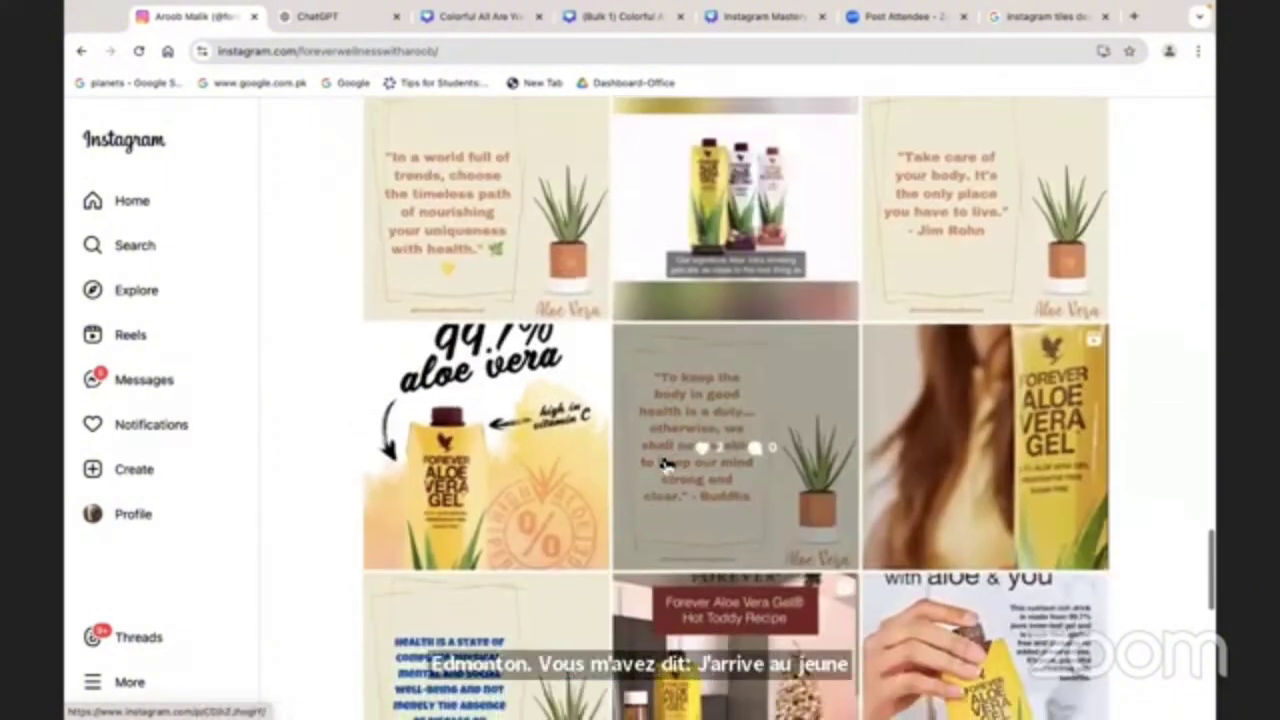
{"action": "scroll", "coordinate": [662, 463], "scroll_direction": "up", "scroll_amount": 15}
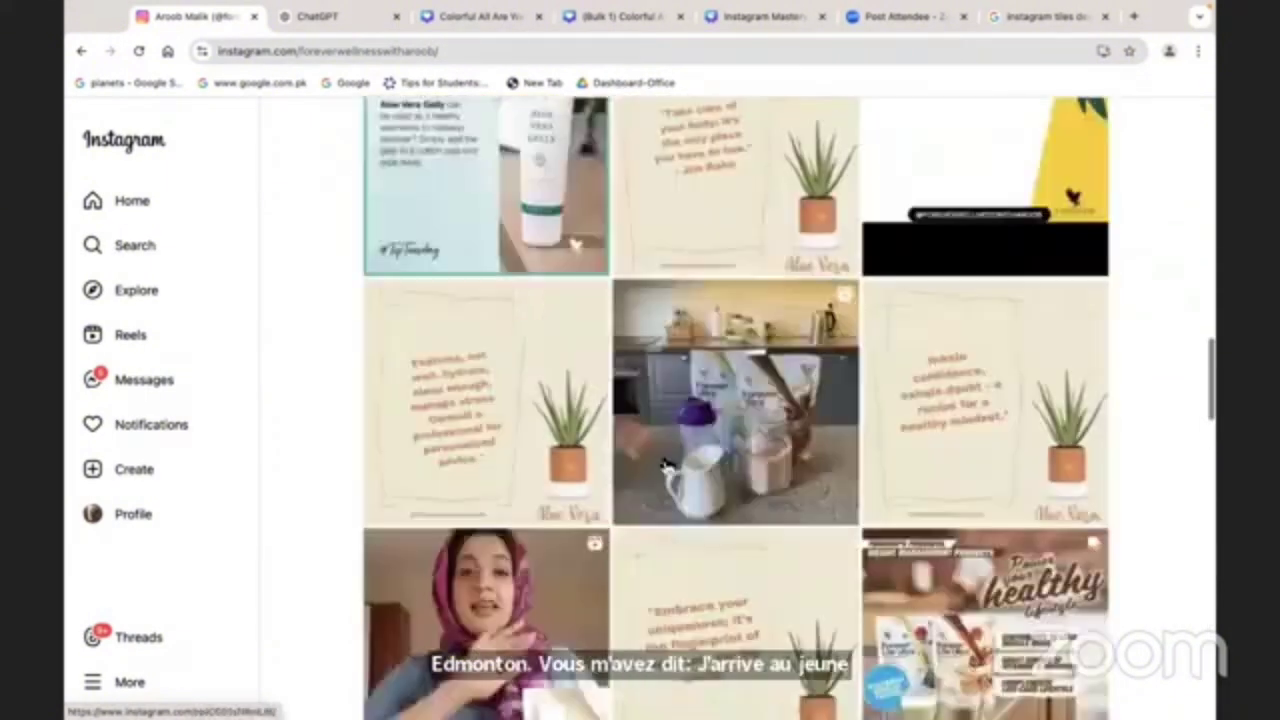
Return to the account's own profile and review its bio, story highlights and the first rows of its post grid.
{"action": "left_click", "coordinate": [140, 516]}
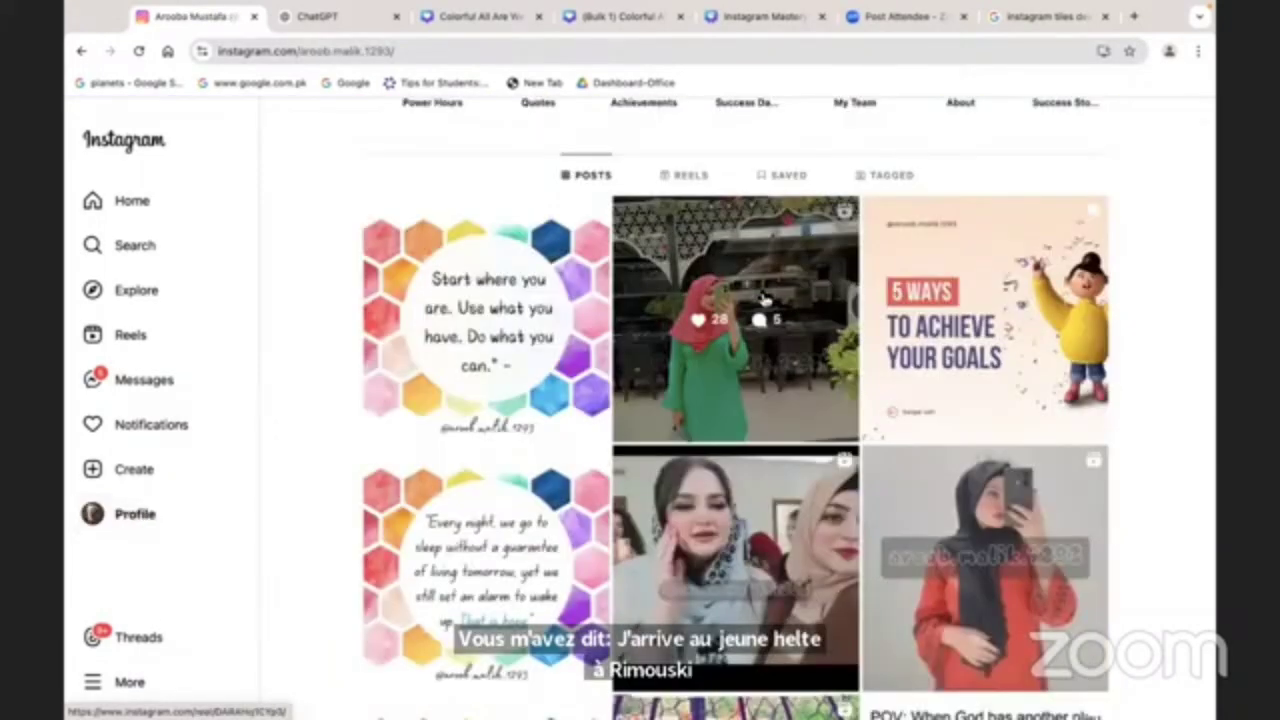
{"action": "scroll", "coordinate": [765, 295], "scroll_direction": "up", "scroll_amount": 5}
{"action": "scroll", "coordinate": [765, 295], "scroll_direction": "down", "scroll_amount": 1}
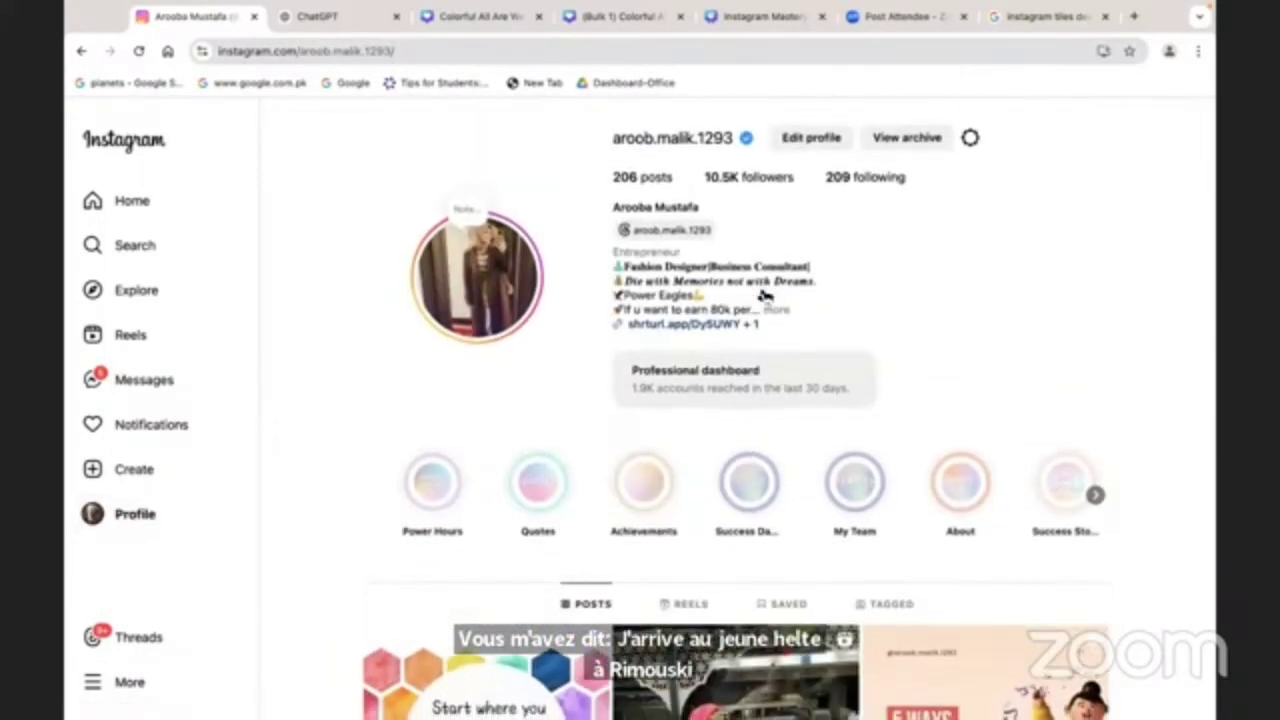
{"action": "scroll", "coordinate": [765, 295], "scroll_direction": "down", "scroll_amount": 5}
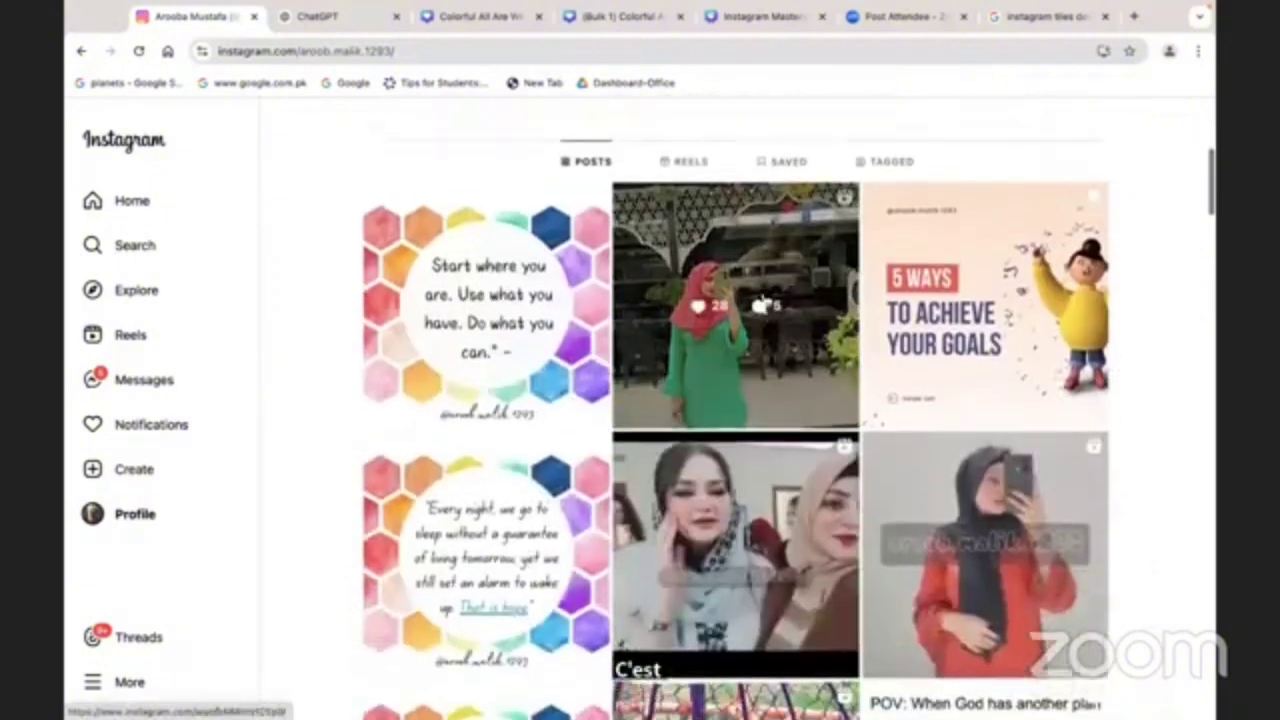
{"action": "scroll", "coordinate": [765, 295], "scroll_direction": "up", "scroll_amount": 5}
{"action": "scroll", "coordinate": [763, 292], "scroll_direction": "down", "scroll_amount": 1}
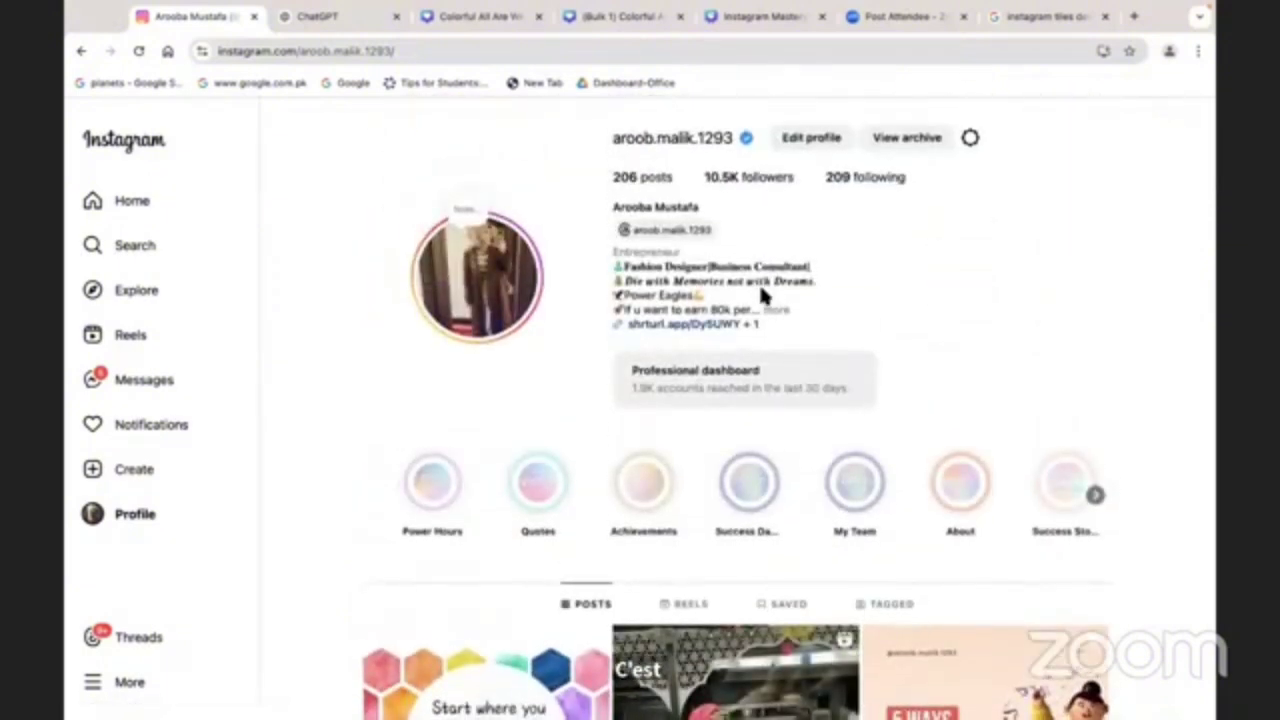